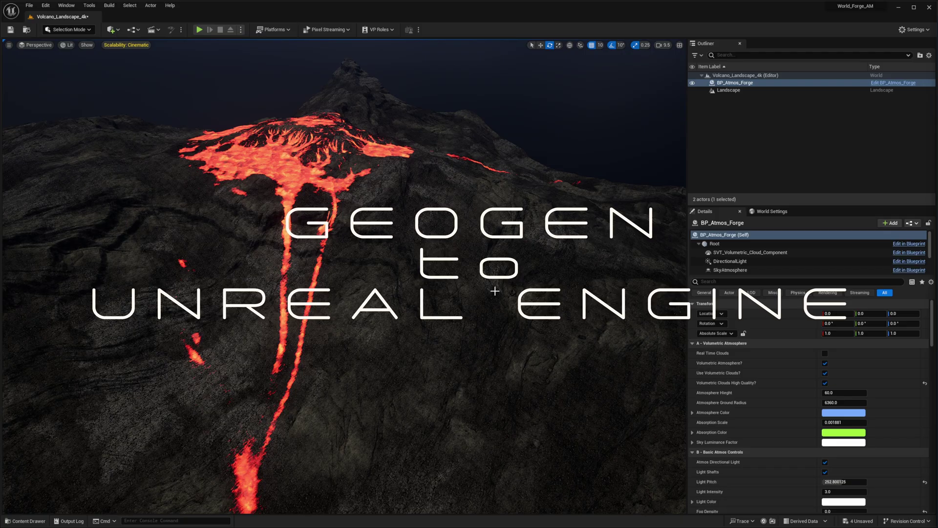
# - Inspect the lava flows around the volcano's peak in the level viewport
pyautogui.moveTo(465, 292); pyautogui.dragTo(421, 274, button='right')
pyautogui.moveTo(299, 195); pyautogui.dragTo(378, 171, button='right')
pyautogui.moveTo(238, 301); pyautogui.dragTo(259, 303, button='right')
pyautogui.press('w')
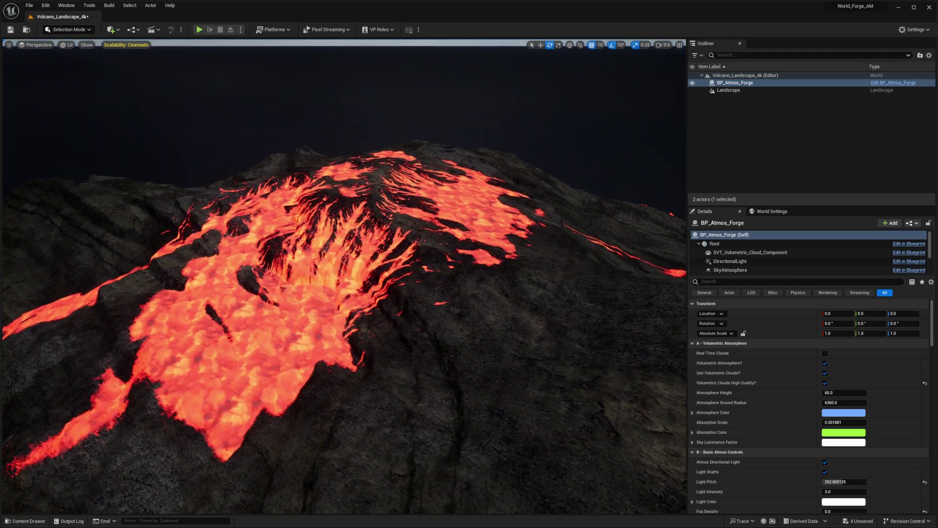
# - Play-test the volcano level, run the third-person character across the lava terrain, and stop the play session
pyautogui.hotkey('alt', 'p')
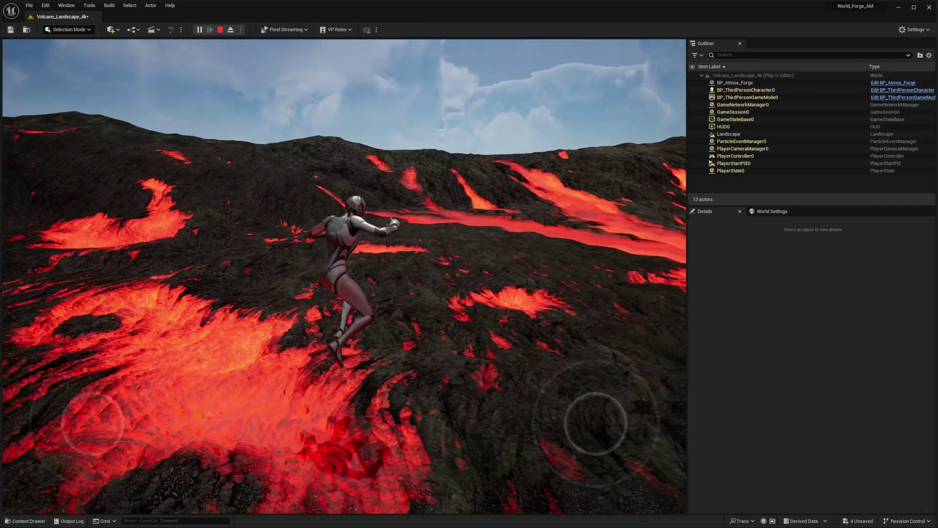
pyautogui.press('w')
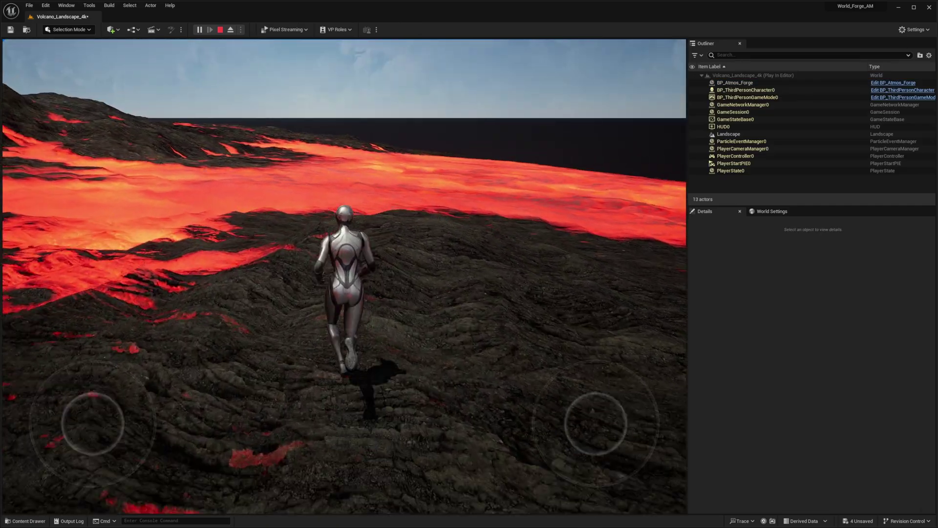
pyautogui.press('w')
pyautogui.press('d')
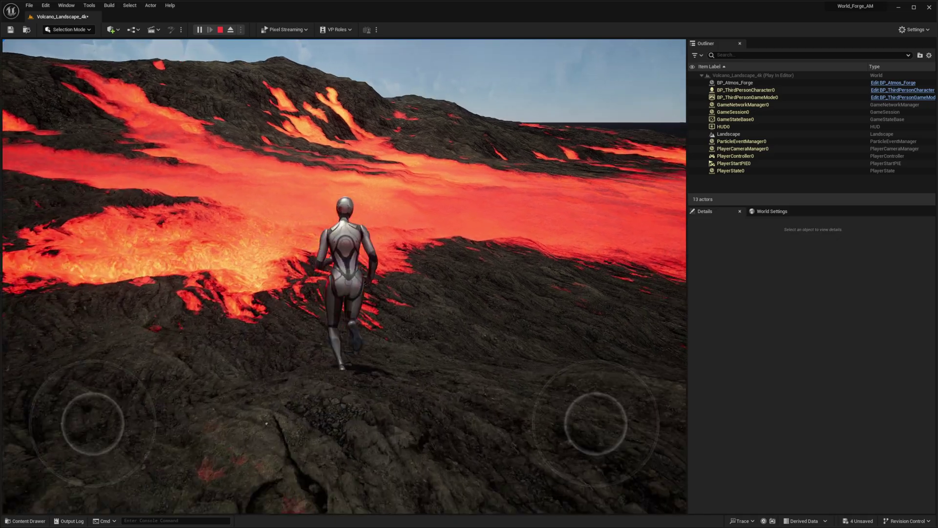
pyautogui.press('d')
pyautogui.press('w')
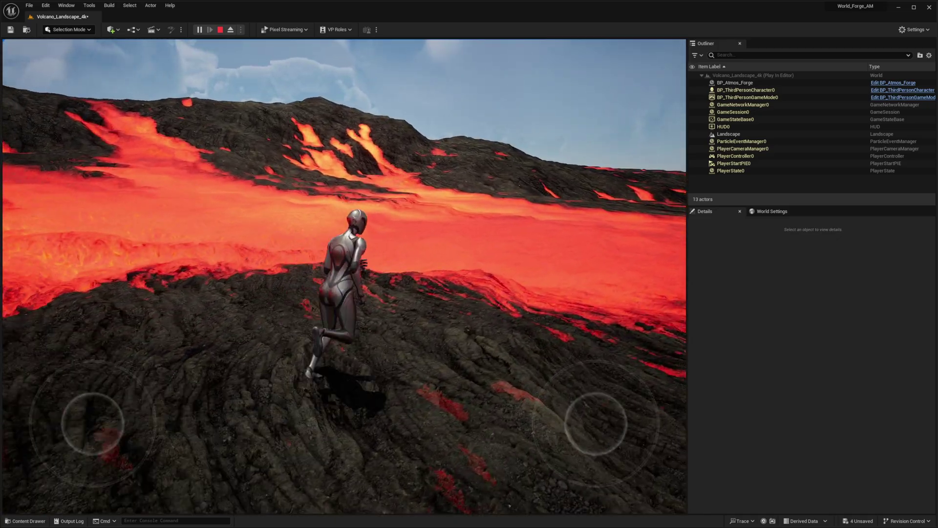
pyautogui.press('w')
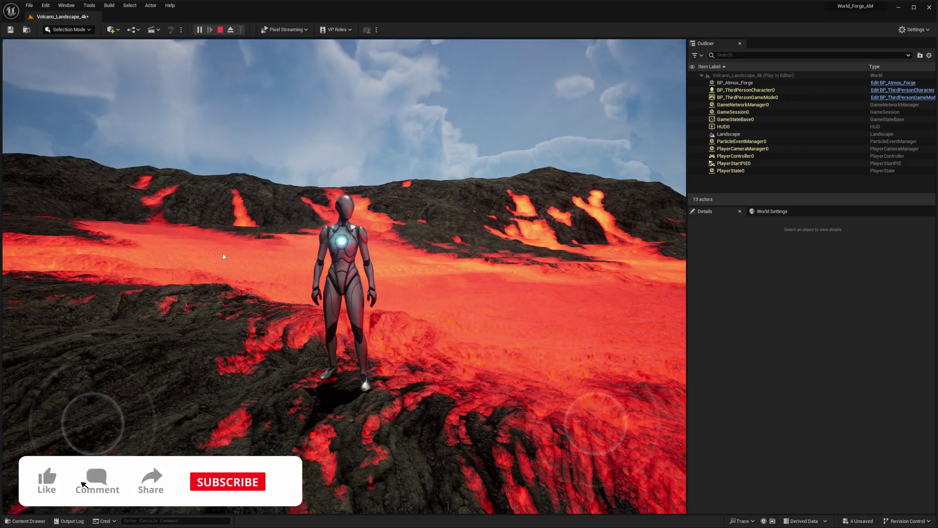
pyautogui.press('Escape')
# - Examine the volcano's lava streams up close and from a distance in the editor viewport
pyautogui.moveTo(222, 257); pyautogui.dragTo(223, 342, button='right')
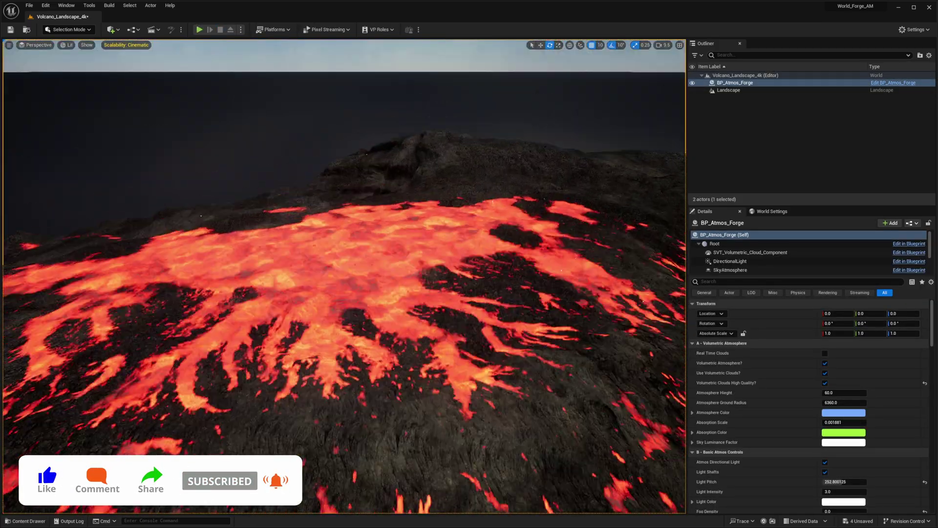
pyautogui.moveTo(222, 256); pyautogui.dragTo(242, 276, button='right')
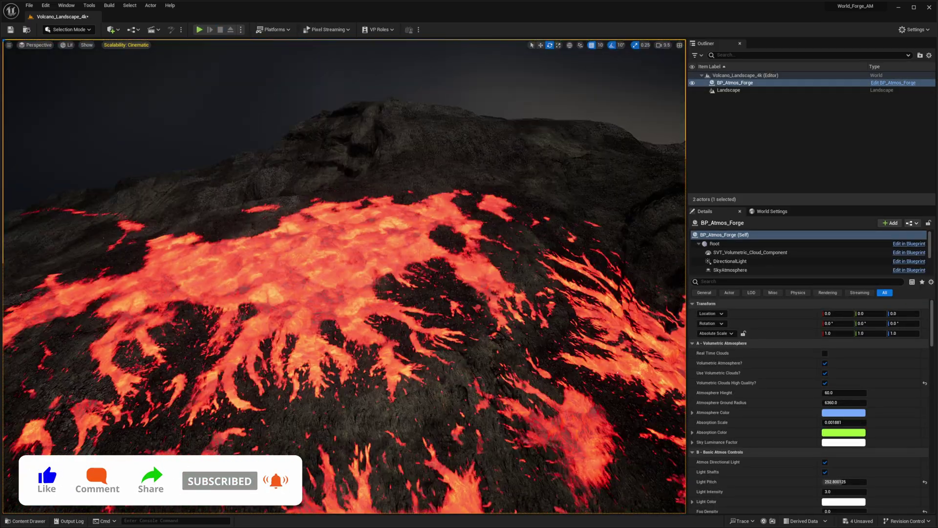
pyautogui.press('s')
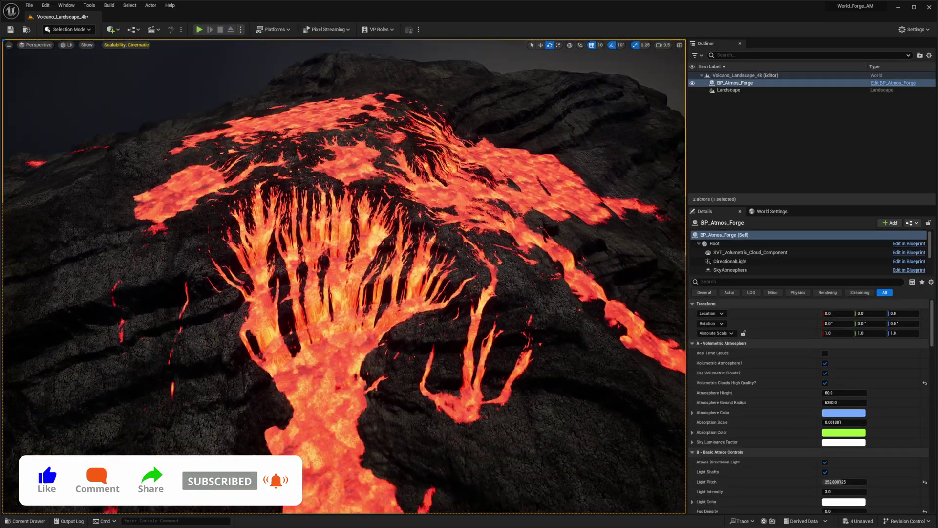
pyautogui.press('s')
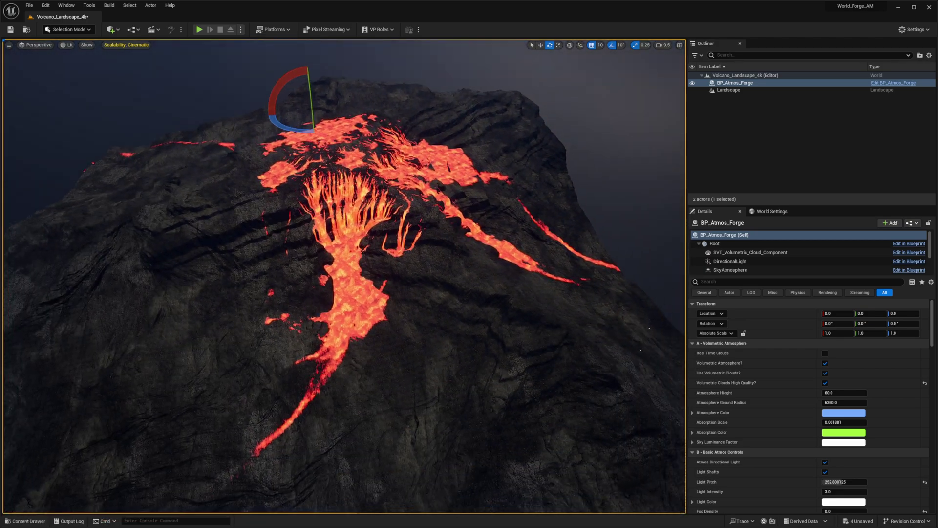
pyautogui.press('s')
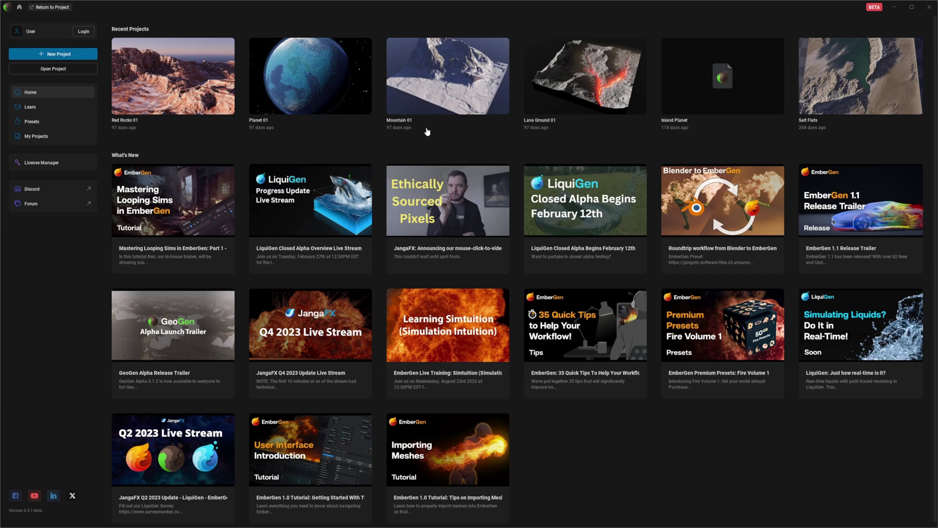
# - In GeoGen, browse the preset library and open the Volcano 01 preset
pyautogui.click(45, 121)
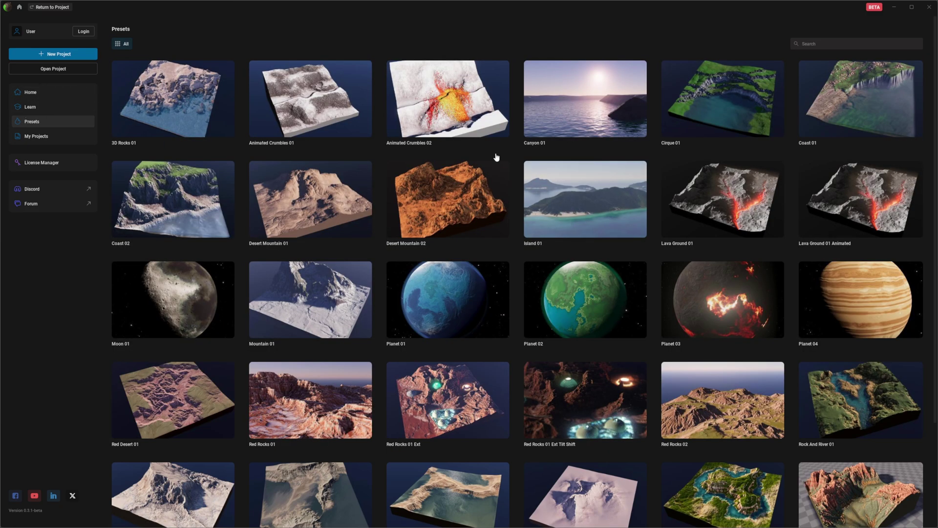
pyautogui.scroll(-1, 554, 121)
pyautogui.scroll(-3, 554, 121)
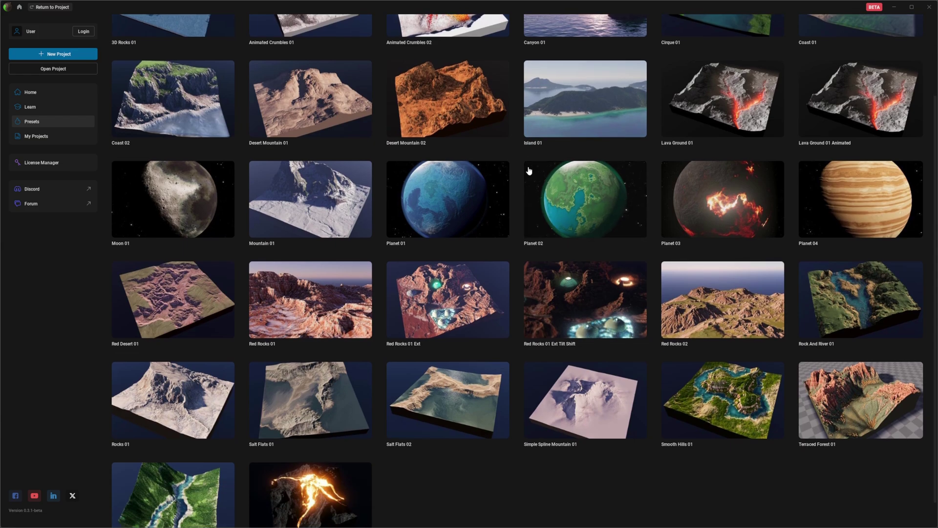
pyautogui.scroll(3, 391, 333)
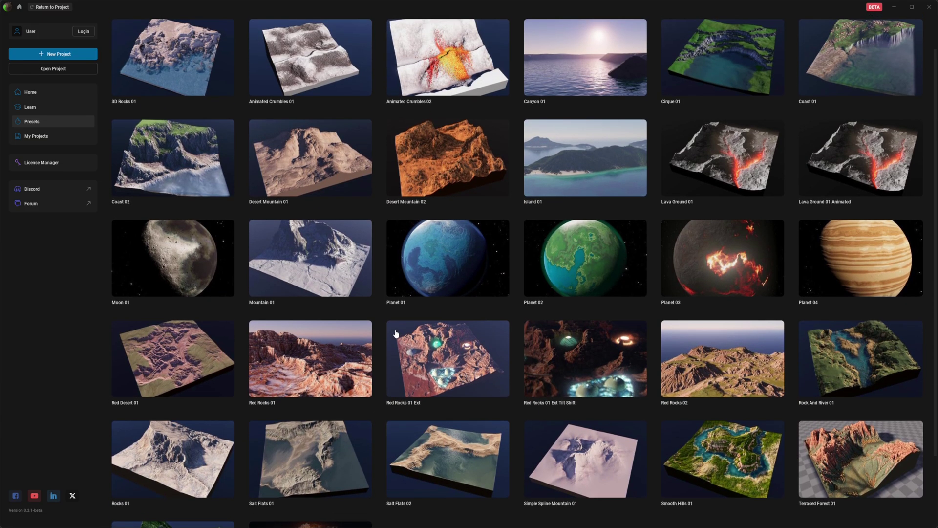
pyautogui.scroll(-2, 397, 333)
pyautogui.scroll(-1, 329, 389)
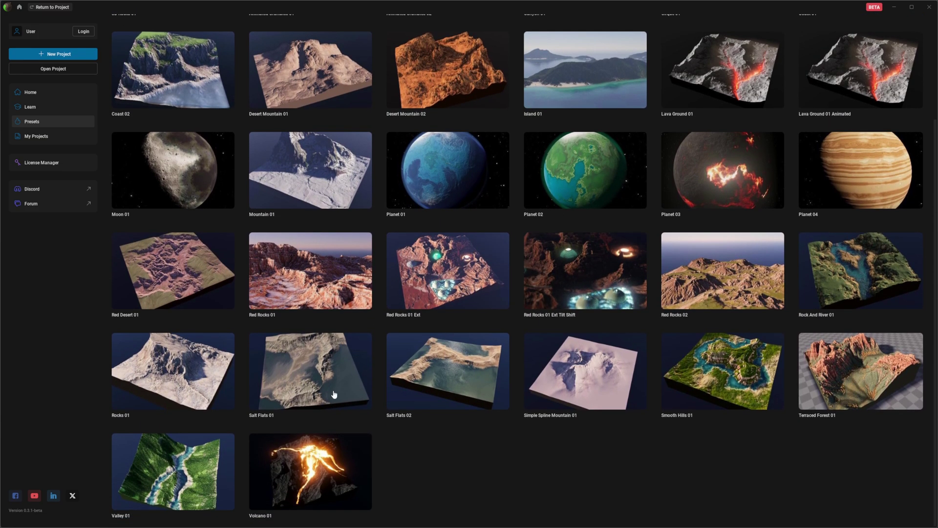
pyautogui.click(301, 483)
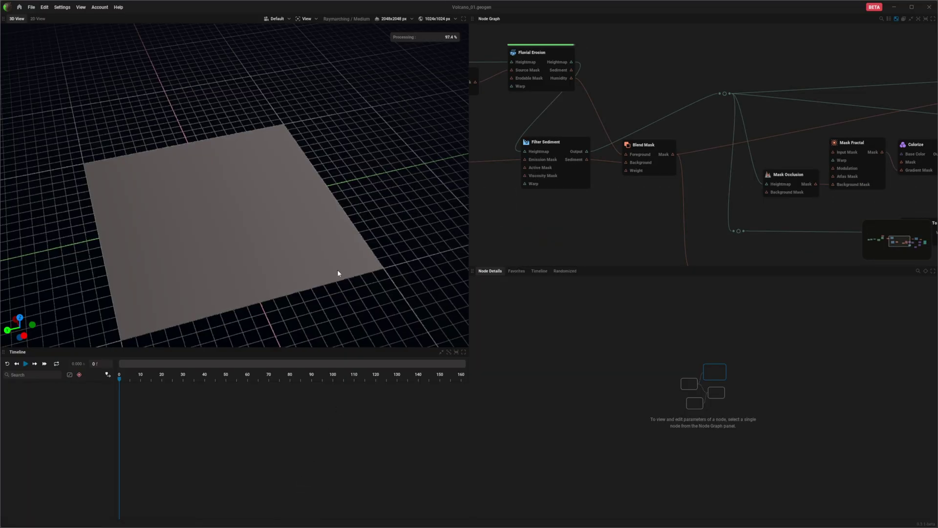
# - Examine the volcano's rock slopes and glowing lava from several sides in the 3D view
pyautogui.moveTo(301, 225); pyautogui.dragTo(245, 164)
pyautogui.scroll(3, 164, 150)
pyautogui.scroll(2, 165, 153)
pyautogui.moveTo(159, 166); pyautogui.dragTo(230, 169)
pyautogui.moveTo(227, 134); pyautogui.dragTo(277, 157)
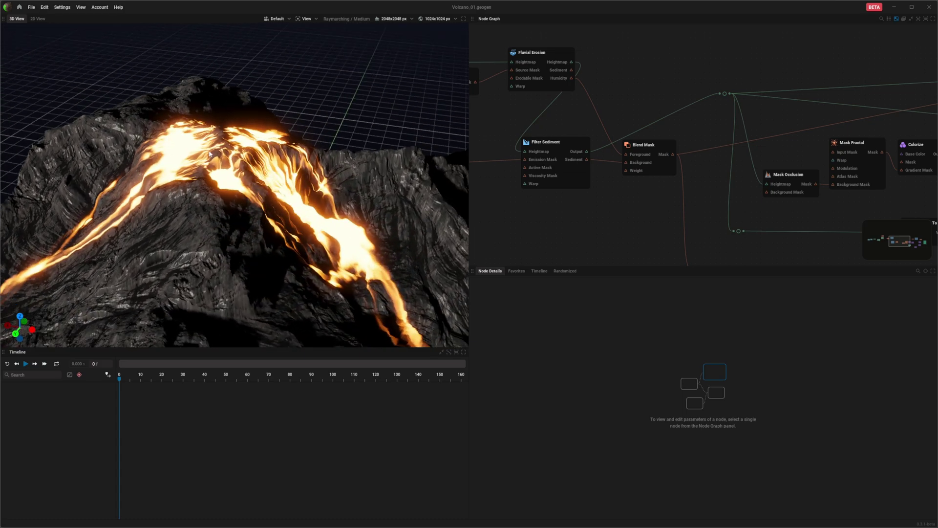
pyautogui.moveTo(262, 184); pyautogui.dragTo(195, 164)
# - Survey the whole node graph, from the first terrain nodes through to the Renderer node
pyautogui.scroll(-5, 704, 149)
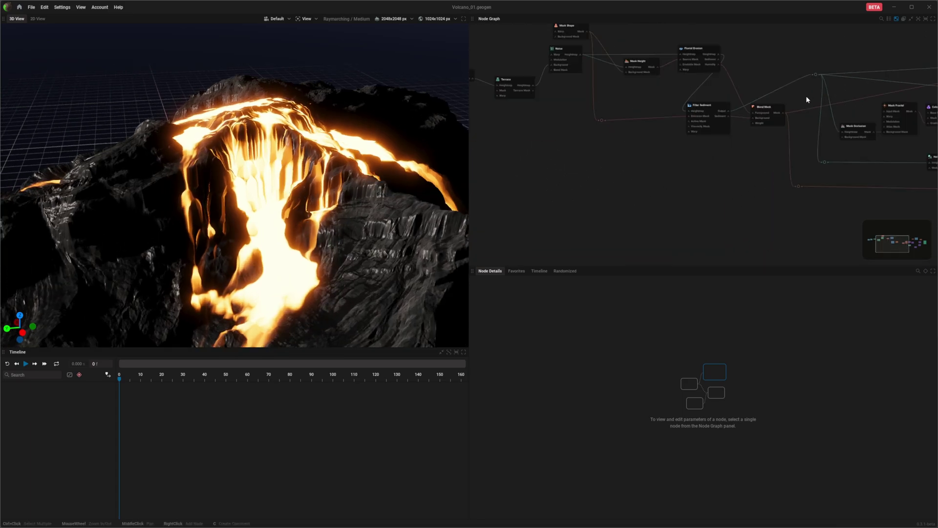
pyautogui.moveTo(707, 126); pyautogui.dragTo(746, 206, button='middle')
pyautogui.moveTo(846, 55); pyautogui.dragTo(501, 205)
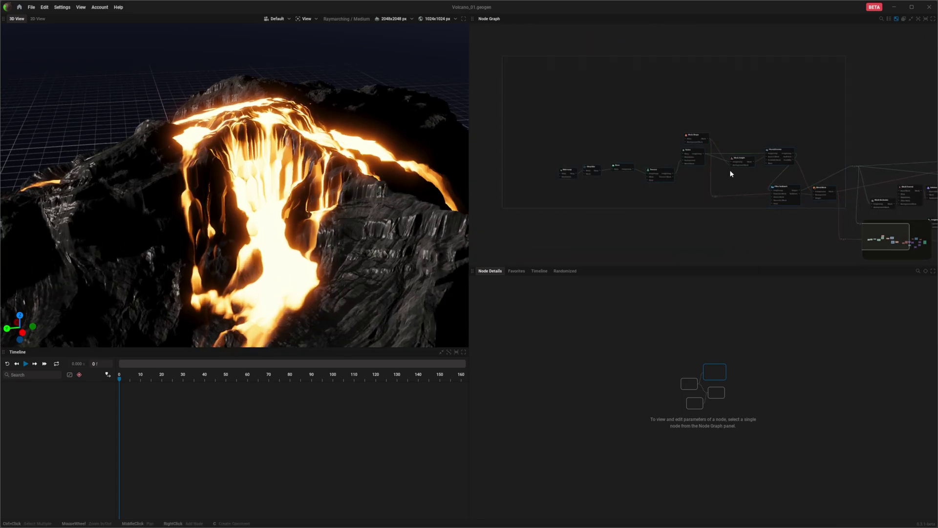
pyautogui.moveTo(729, 169); pyautogui.dragTo(518, 128, button='middle')
pyautogui.moveTo(861, 54); pyautogui.dragTo(719, 169)
pyautogui.click(720, 169)
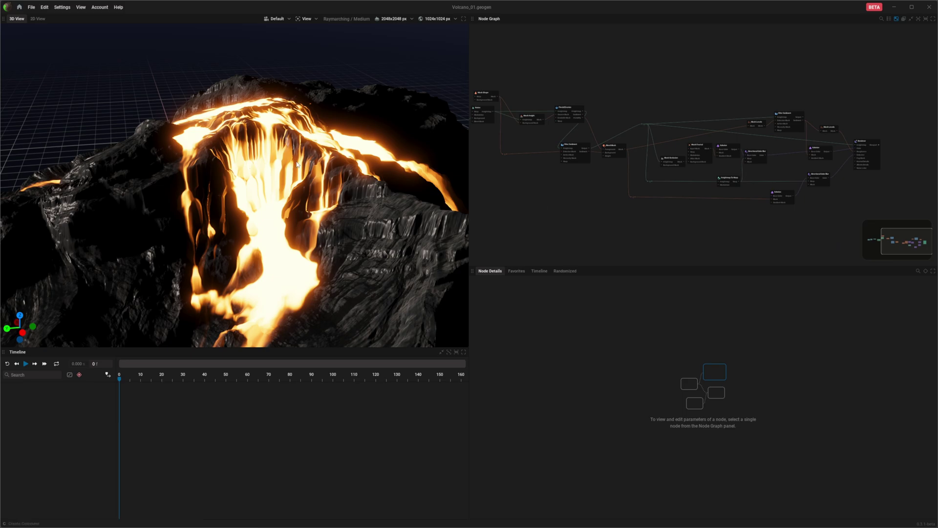
# - Look over the volcano from farther away and examine the Renderer node's input connections
pyautogui.scroll(-3, 346, 171)
pyautogui.moveTo(171, 171); pyautogui.dragTo(215, 172, button='middle')
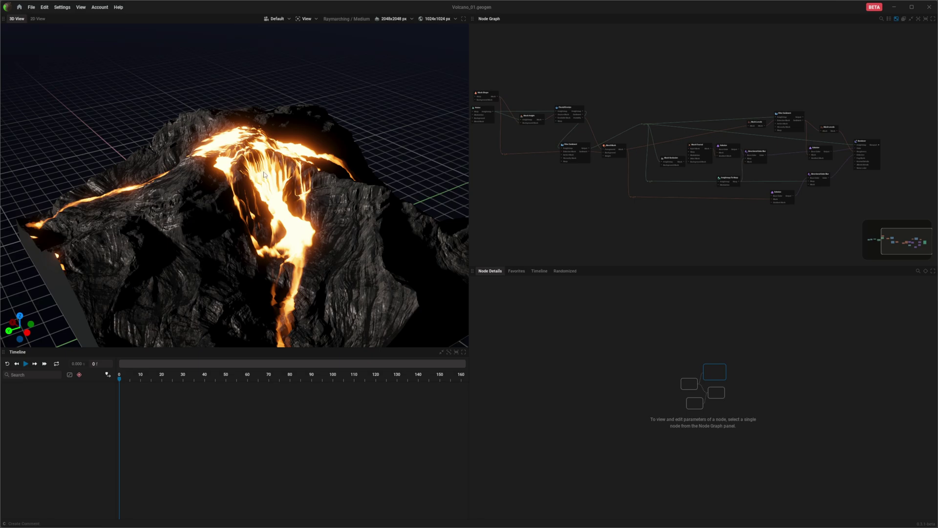
pyautogui.scroll(6, 717, 114)
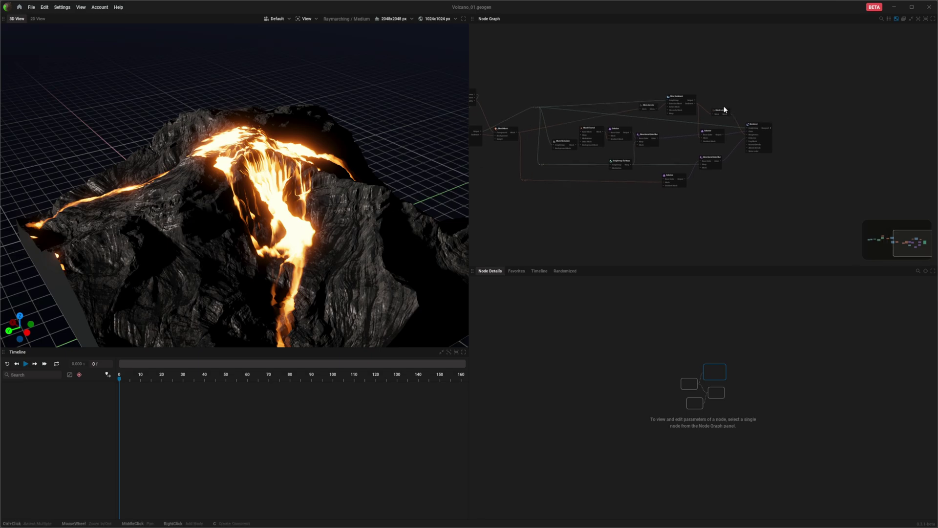
pyautogui.moveTo(291, 241); pyautogui.dragTo(286, 162)
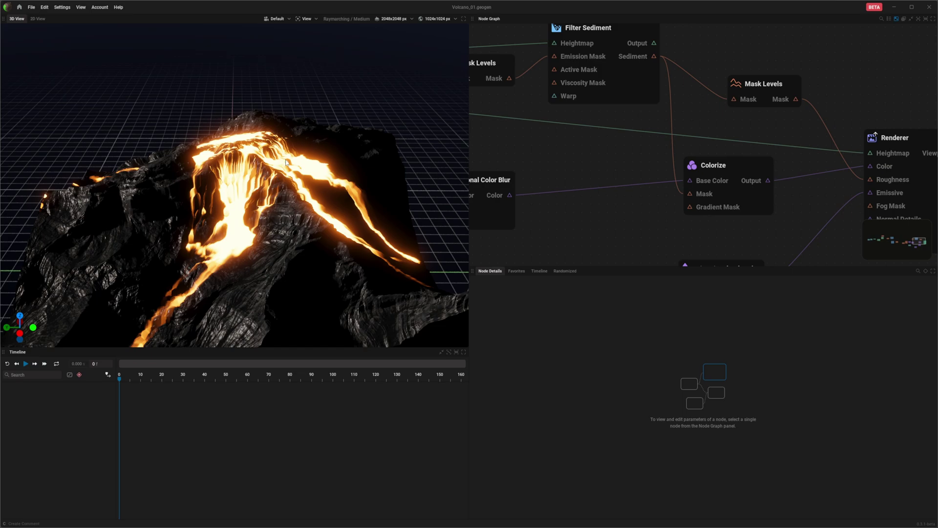
pyautogui.scroll(1, 781, 188)
pyautogui.moveTo(748, 130); pyautogui.dragTo(689, 73, button='middle')
pyautogui.moveTo(757, 91); pyautogui.dragTo(661, 89, button='middle')
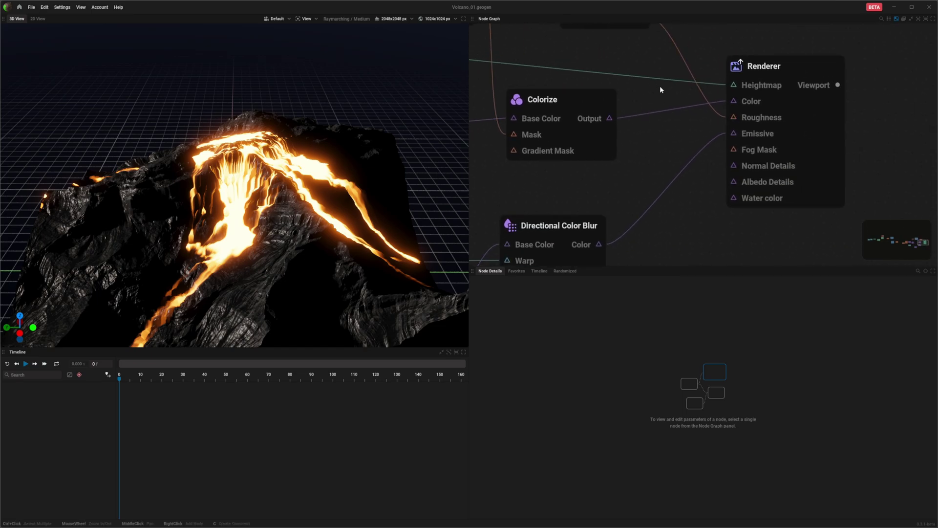
# - Inspect the settings of the Colorize node connected to the Renderer's Color input
pyautogui.scroll(-2, 672, 98)
pyautogui.click(618, 117)
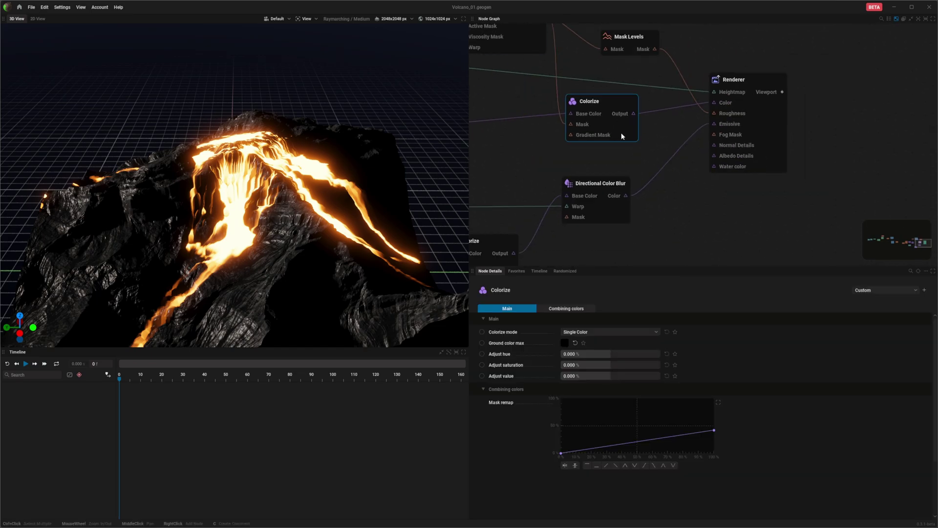
pyautogui.moveTo(646, 122); pyautogui.dragTo(694, 152, button='middle')
pyautogui.scroll(-2, 695, 154)
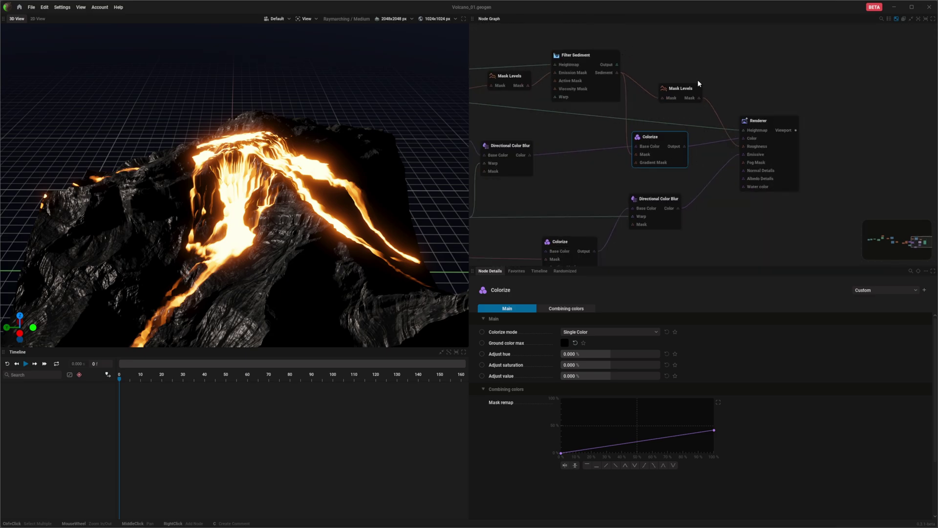
# - Trace the nodes feeding the Renderer's color, roughness and emissive inputs, and reselect the Colorize node
pyautogui.moveTo(730, 45); pyautogui.dragTo(784, 141)
pyautogui.moveTo(704, 176); pyautogui.dragTo(544, 212)
pyautogui.click(576, 146)
pyautogui.moveTo(578, 123); pyautogui.dragTo(627, 194, button='middle')
pyautogui.scroll(1, 601, 154)
pyautogui.moveTo(586, 154)
pyautogui.mouseDown(button='middle')
pyautogui.moveTo(696, 25)
pyautogui.moveTo(680, 182)
pyautogui.moveTo(610, 188)
pyautogui.mouseUp(button='middle')
pyautogui.moveTo(791, 161); pyautogui.dragTo(686, 145, button='middle')
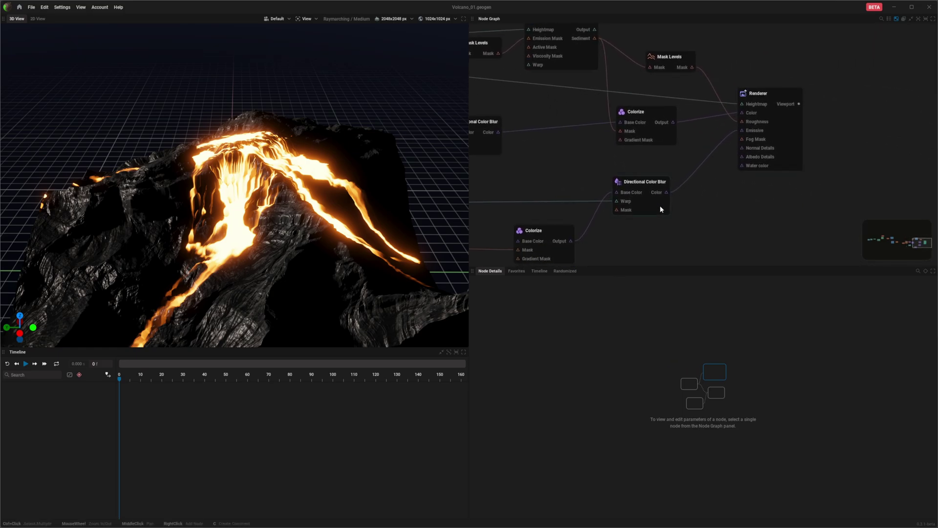
pyautogui.click(647, 111)
pyautogui.moveTo(568, 140); pyautogui.dragTo(599, 210, button='middle')
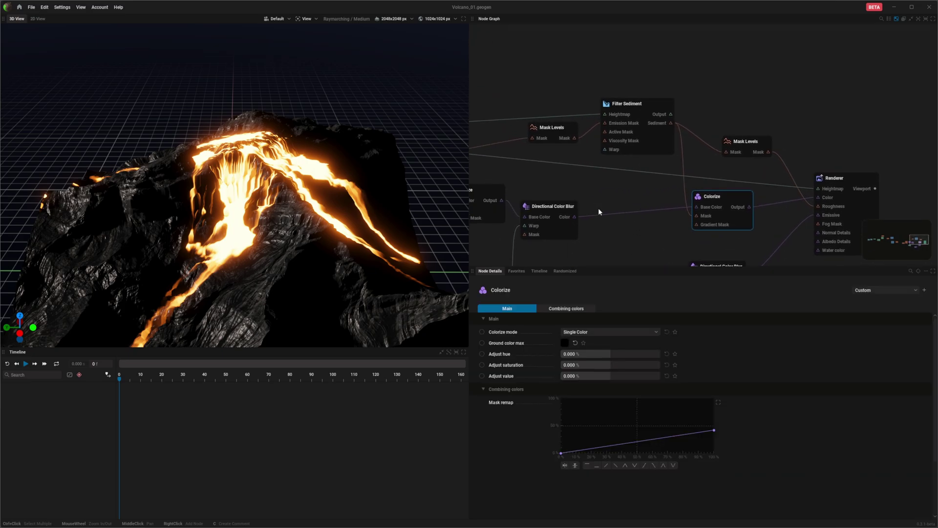
# - Preview the Filter Sediment node's heightmap output on the terrain in the 3D view
pyautogui.click(656, 147)
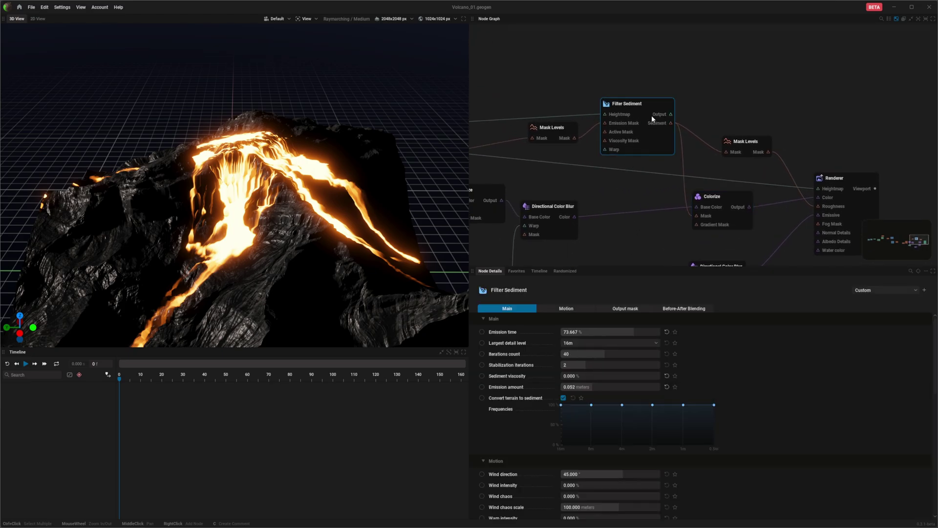
pyautogui.doubleClick(646, 104)
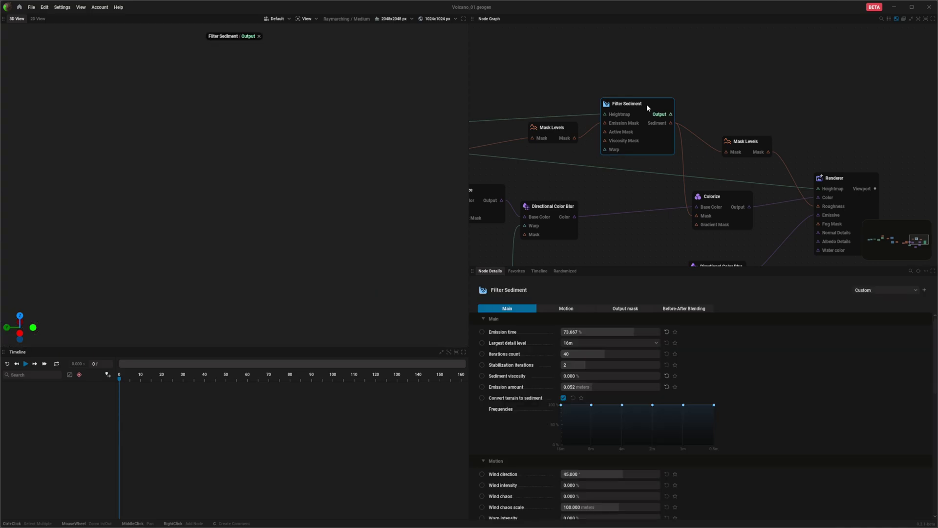
pyautogui.moveTo(234, 195); pyautogui.dragTo(206, 146)
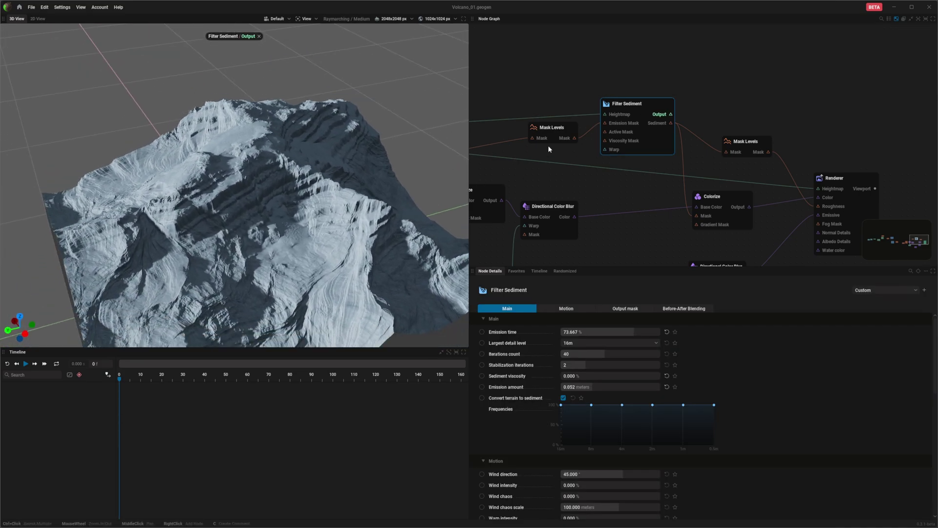
# - Preview the outputs of the Colorize and Directional Color Blur nodes that feed the Renderer's color and emissive inputs
pyautogui.moveTo(637, 117); pyautogui.dragTo(610, 30, button='middle')
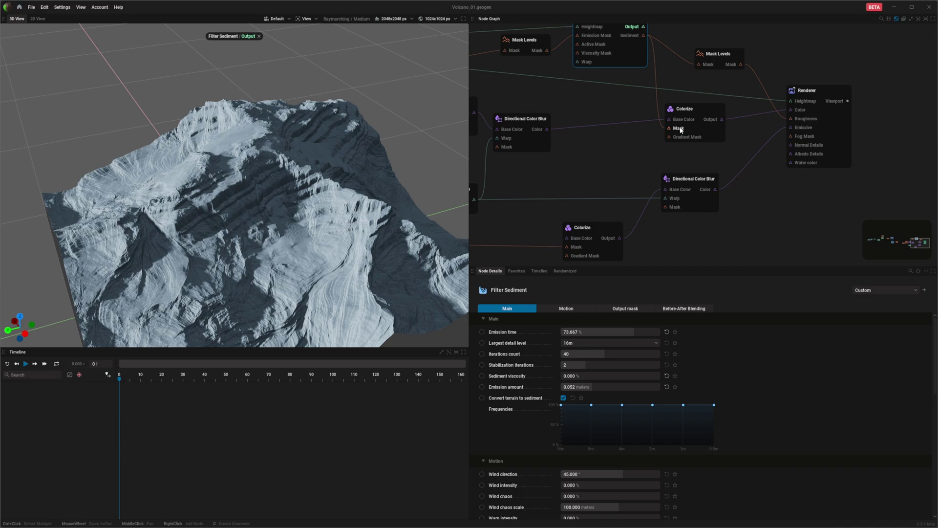
pyautogui.doubleClick(699, 108)
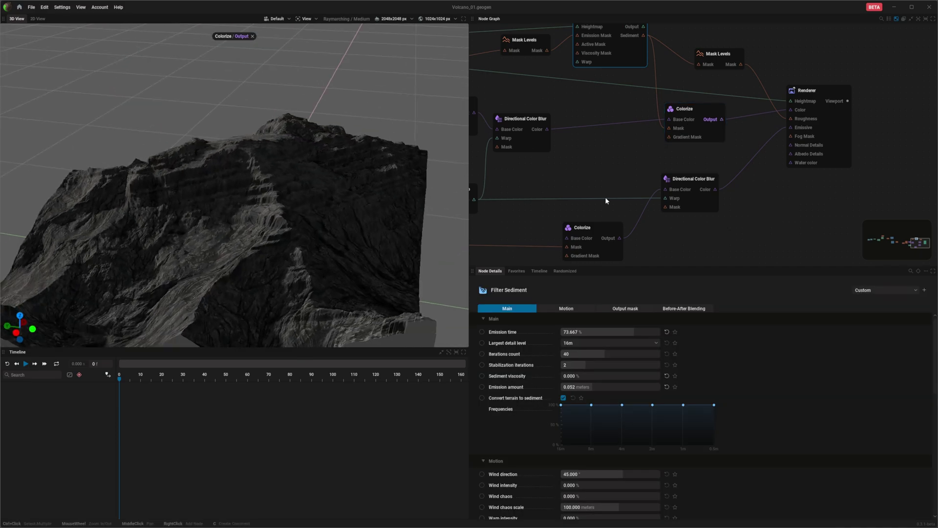
pyautogui.doubleClick(693, 179)
pyautogui.moveTo(528, 96); pyautogui.dragTo(560, 165, button='middle')
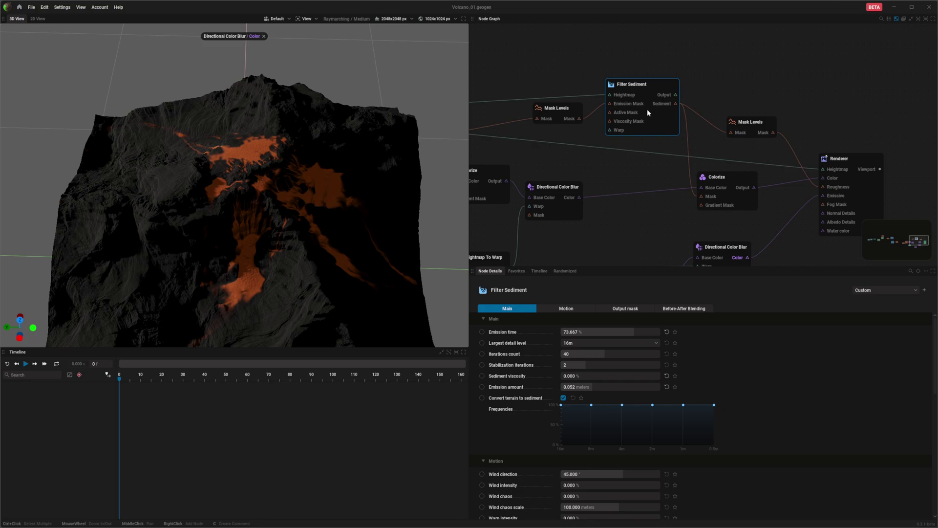
# - Switch the 3D preview back to the Filter Sediment node's output
pyautogui.doubleClick(628, 117)
pyautogui.moveTo(660, 98); pyautogui.dragTo(619, 47, button='middle')
pyautogui.moveTo(662, 69); pyautogui.dragTo(656, 149, button='middle')
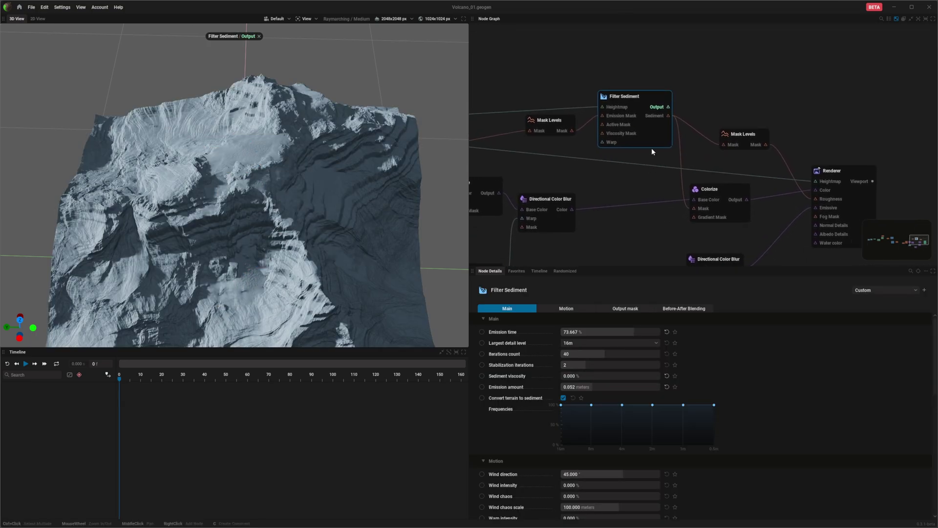
# - Add an Export Heightmap node fed by the Filter Sediment node's Output
pyautogui.moveTo(692, 103); pyautogui.dragTo(668, 138, button='middle')
pyautogui.moveTo(644, 140); pyautogui.dragTo(702, 132)
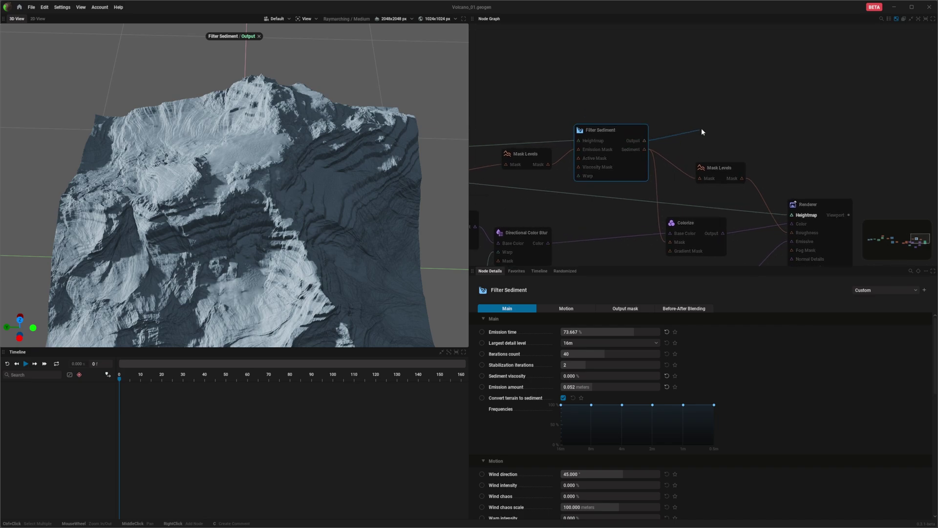
pyautogui.moveTo(701, 93); pyautogui.dragTo(703, 88)
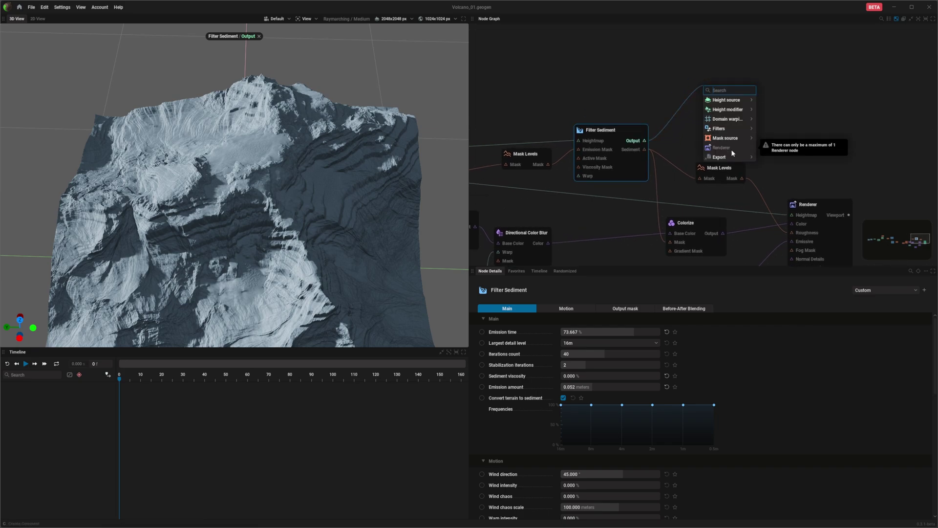
pyautogui.moveTo(753, 154)
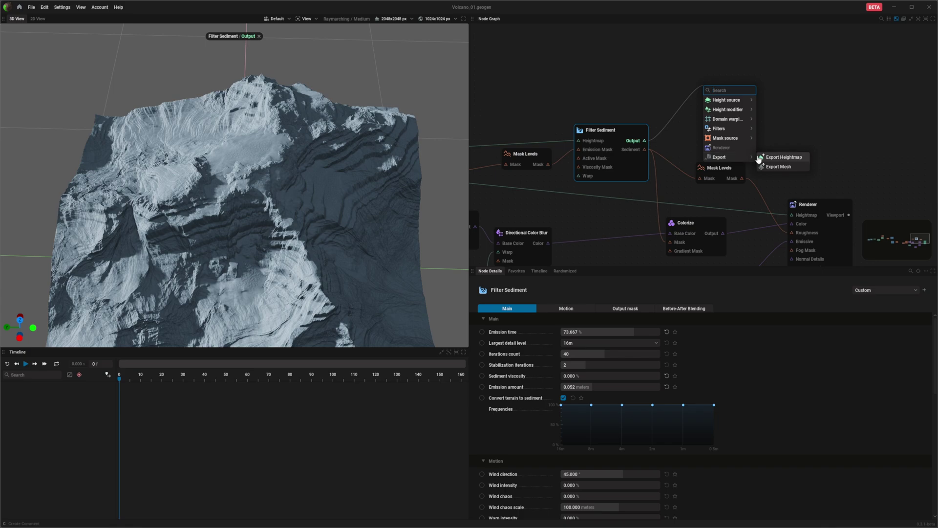
pyautogui.click(781, 157)
pyautogui.scroll(2, 724, 123)
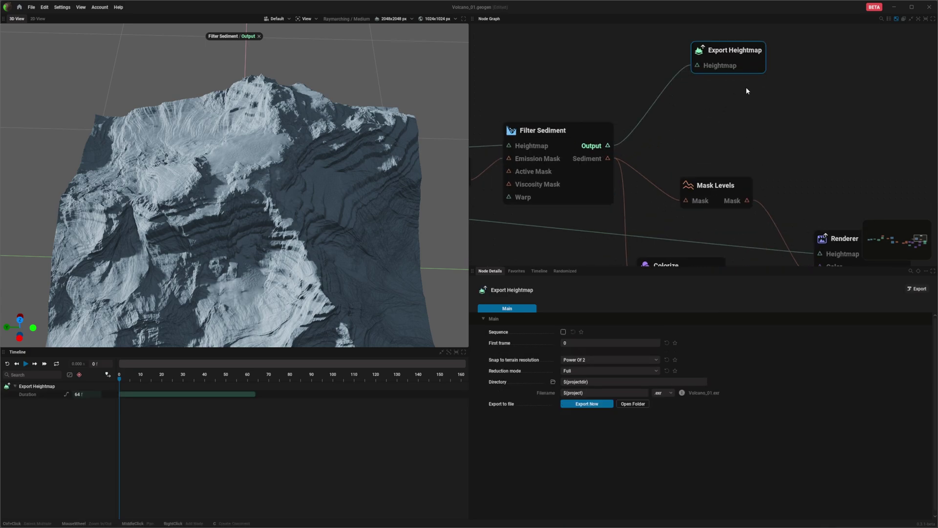
# - Set the 3D view's global resolution to 4096x4096 px and inspect the terrain detail up close
pyautogui.moveTo(235, 196); pyautogui.dragTo(401, 185)
pyautogui.moveTo(342, 156); pyautogui.dragTo(204, 193)
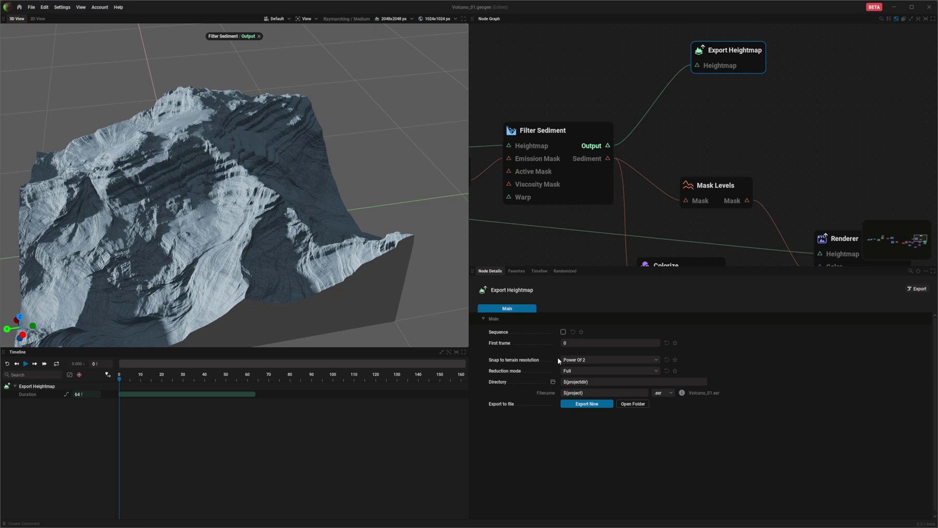
pyautogui.moveTo(607, 148); pyautogui.dragTo(612, 190, button='middle')
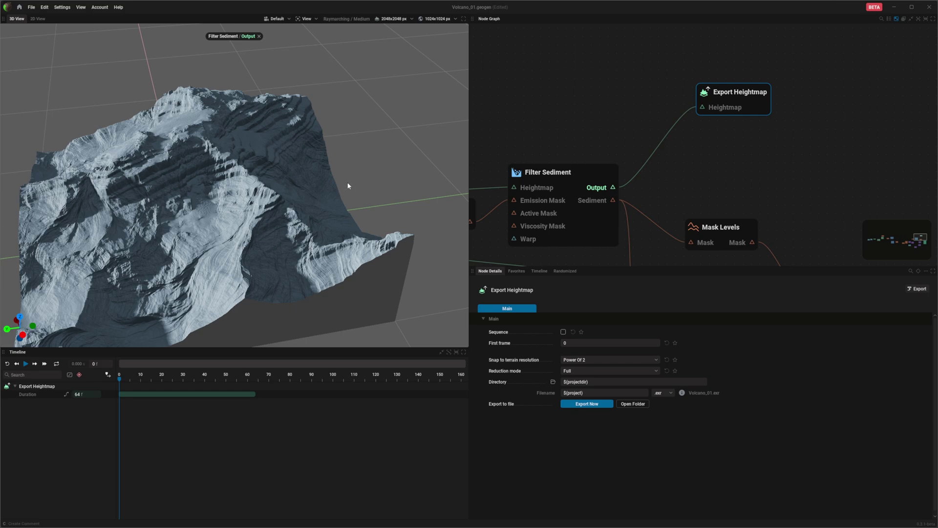
pyautogui.click(429, 20)
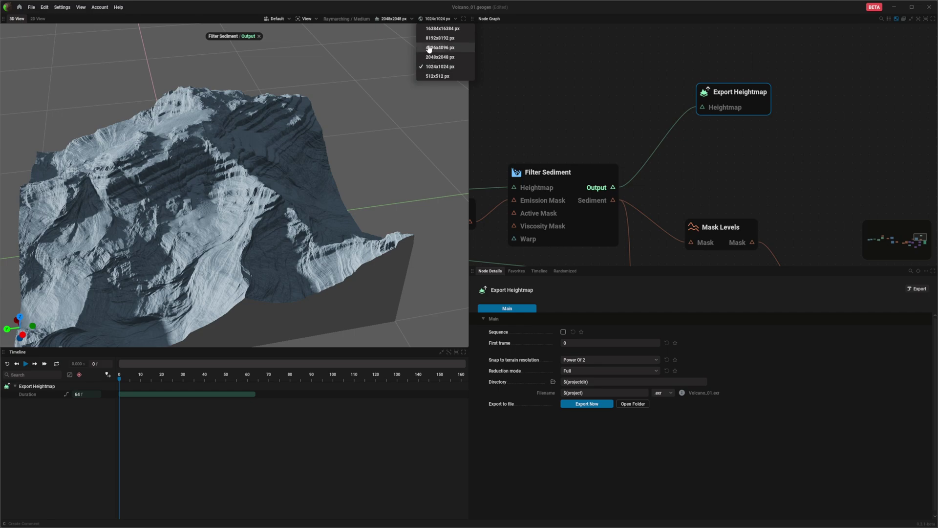
pyautogui.click(429, 47)
pyautogui.scroll(10, 245, 193)
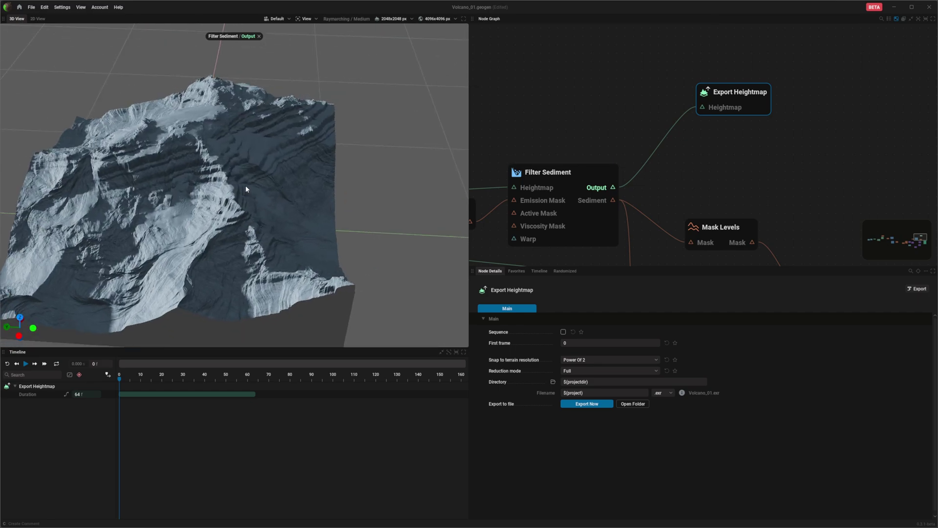
pyautogui.moveTo(161, 167); pyautogui.dragTo(107, 138, button='middle')
pyautogui.moveTo(108, 138); pyautogui.dragTo(257, 68)
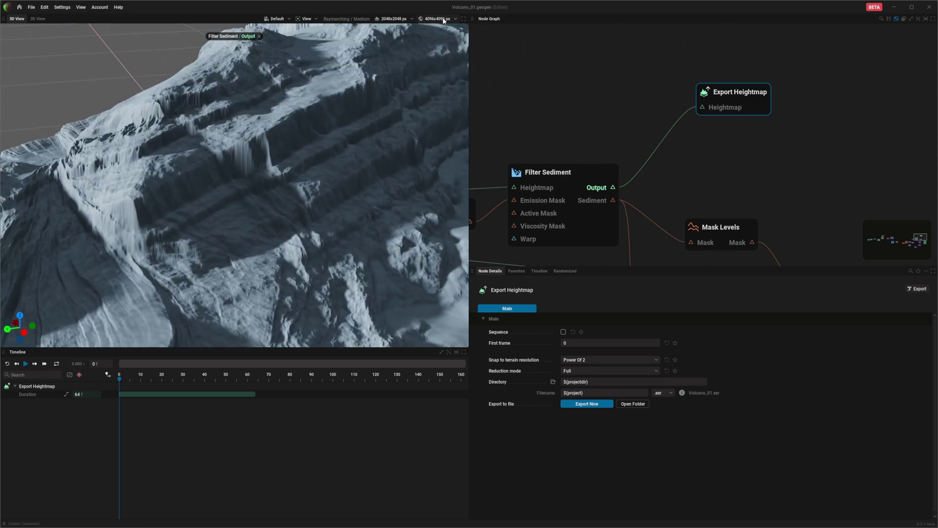
pyautogui.moveTo(669, 158); pyautogui.dragTo(626, 161, button='middle')
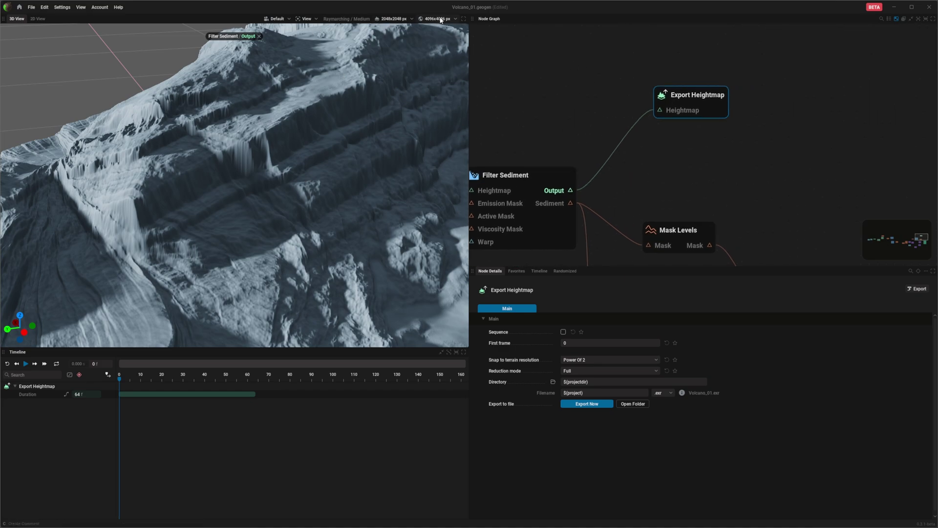
pyautogui.moveTo(620, 95); pyautogui.dragTo(593, 149, button='middle')
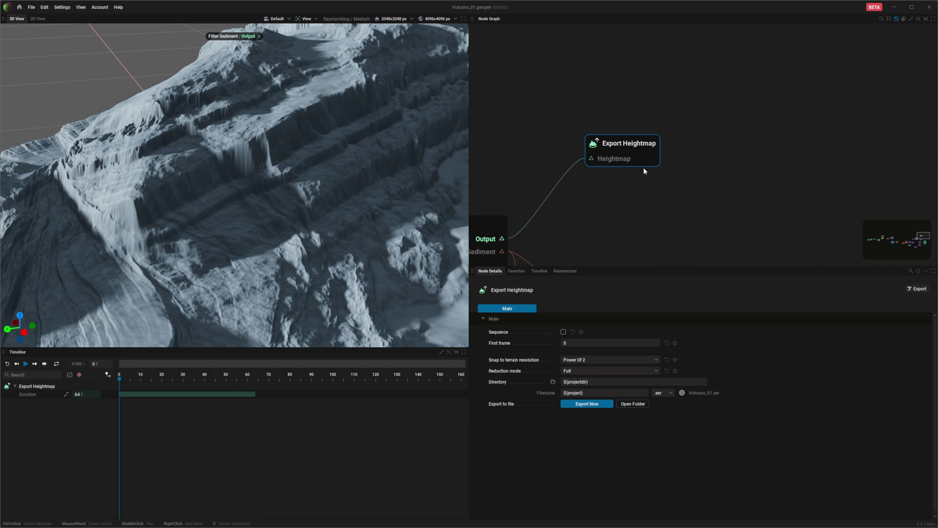
# - Set the Export Heightmap node's terrain resolution snapping to Snap To Unreal Terrain
pyautogui.click(576, 360)
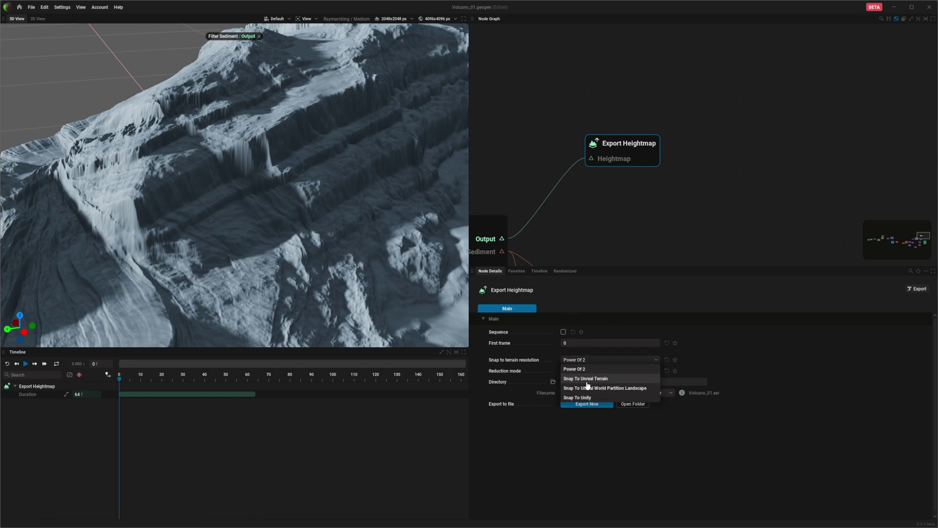
pyautogui.click(587, 378)
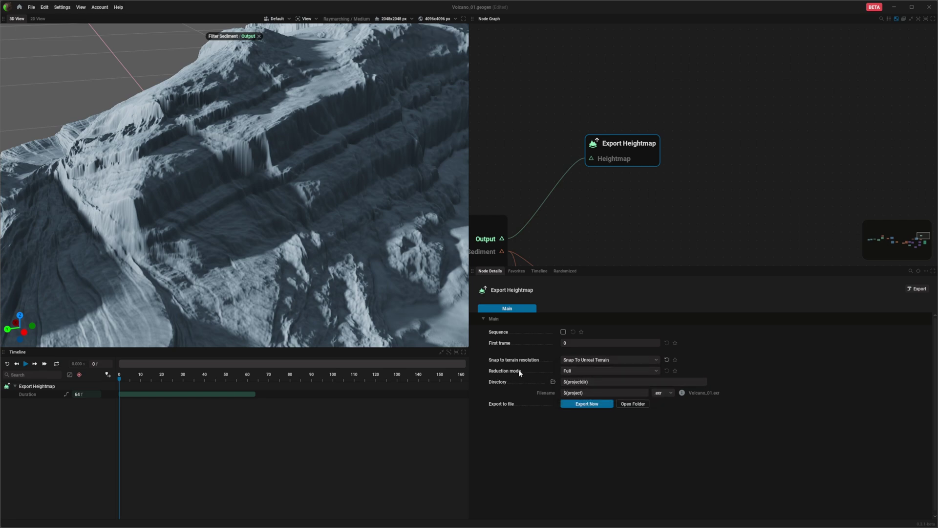
pyautogui.click(574, 372)
pyautogui.click(574, 383)
# - Set the heightmap's export directory to E:/Workstation_Local/Volcano_Project
pyautogui.click(553, 384)
pyautogui.click(262, 23)
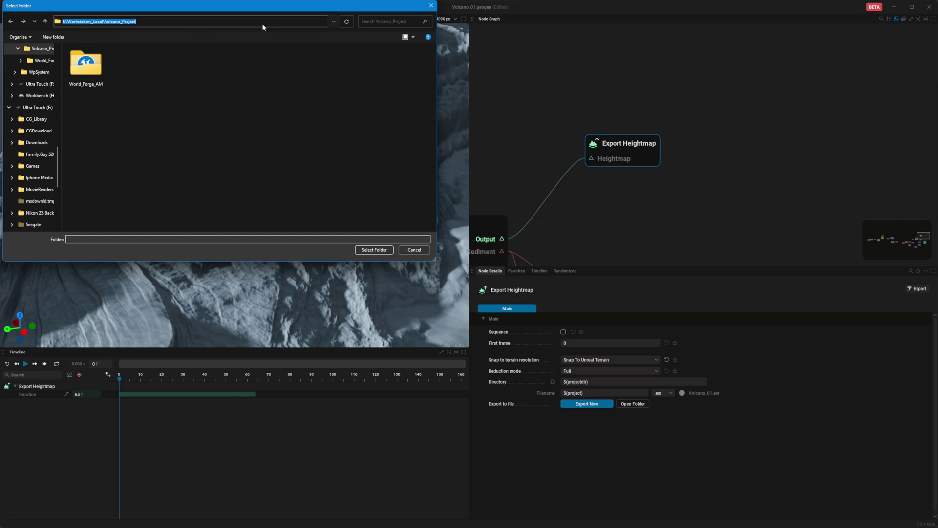
pyautogui.press('Escape')
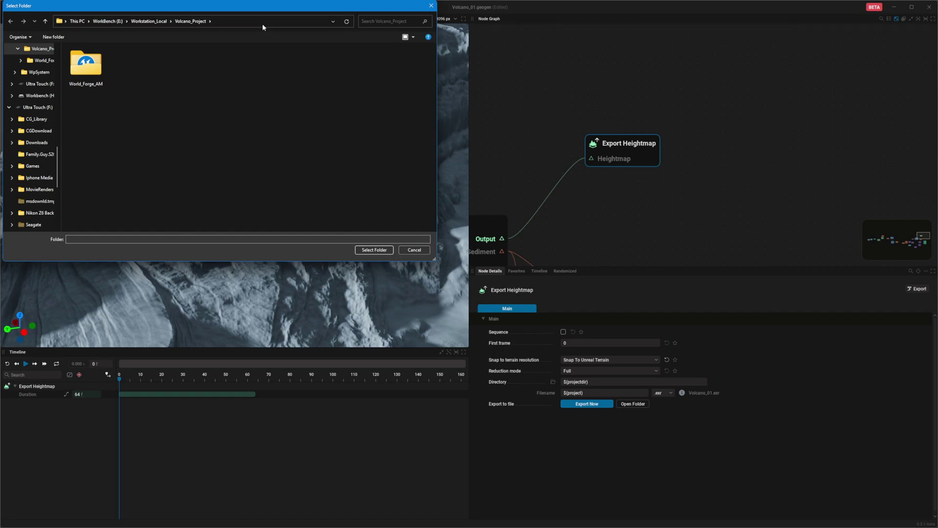
pyautogui.click(372, 250)
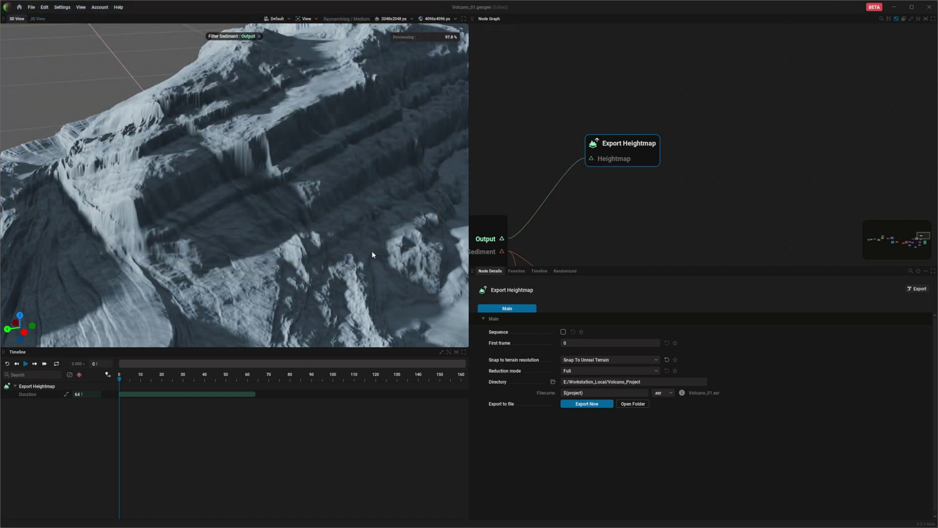
# - Set the exported heightmap's file format to .r16
pyautogui.click(584, 393)
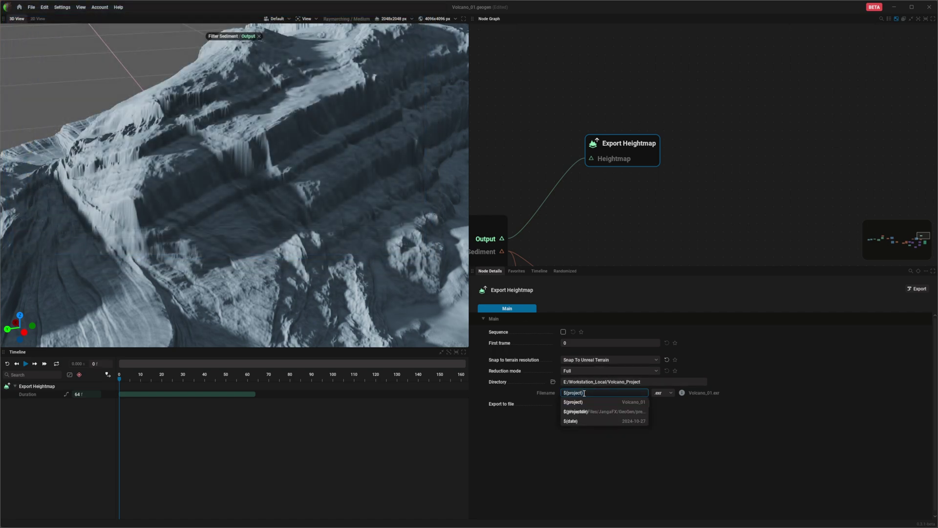
pyautogui.click(610, 432)
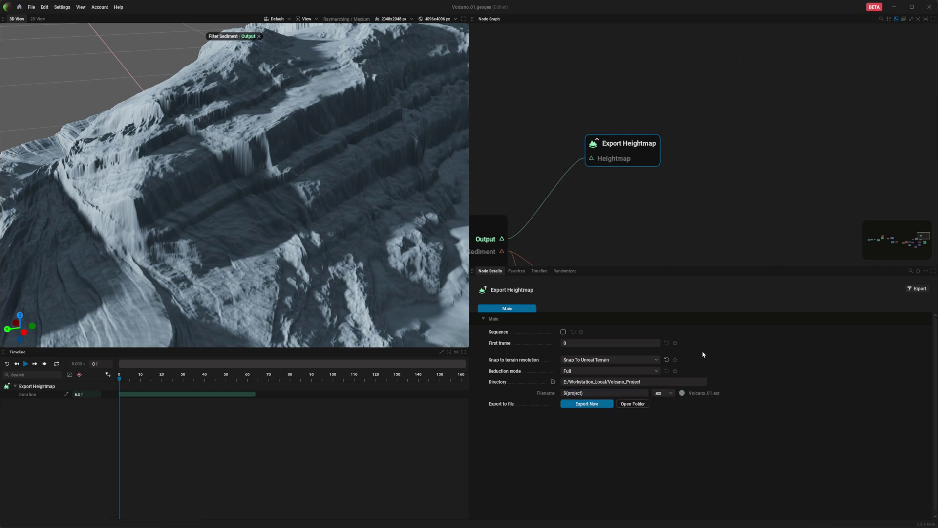
pyautogui.click(661, 394)
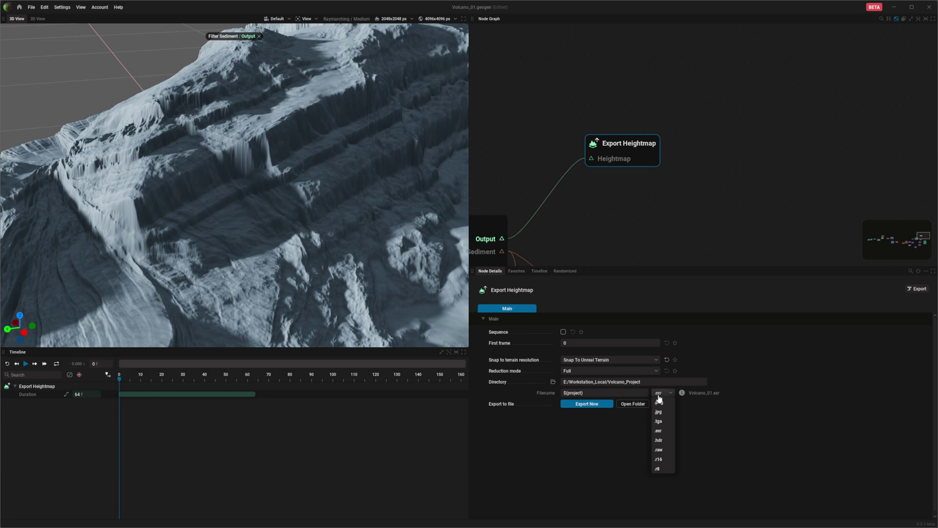
pyautogui.click(659, 462)
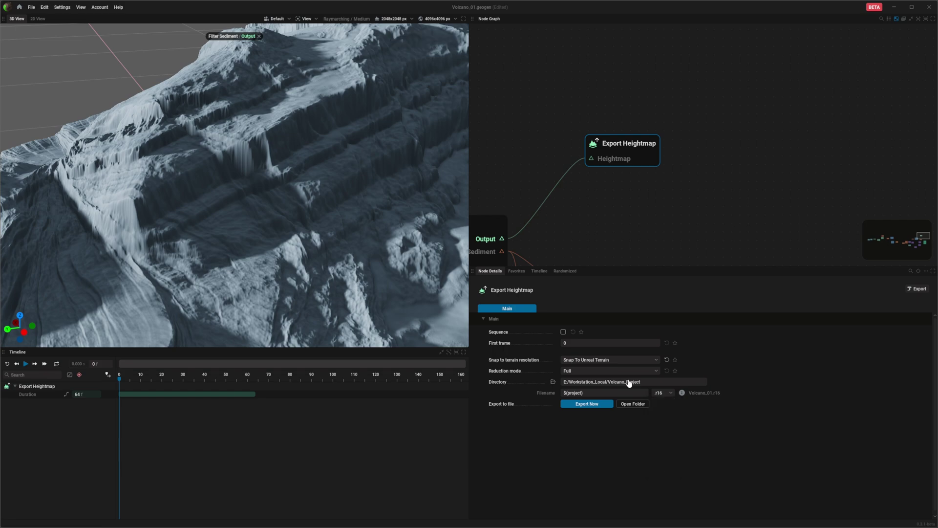
# - Export the heightmap and check the size of Volcano_01.r16 in the Volcano_Project folder
pyautogui.moveTo(655, 220); pyautogui.dragTo(700, 229, button='middle')
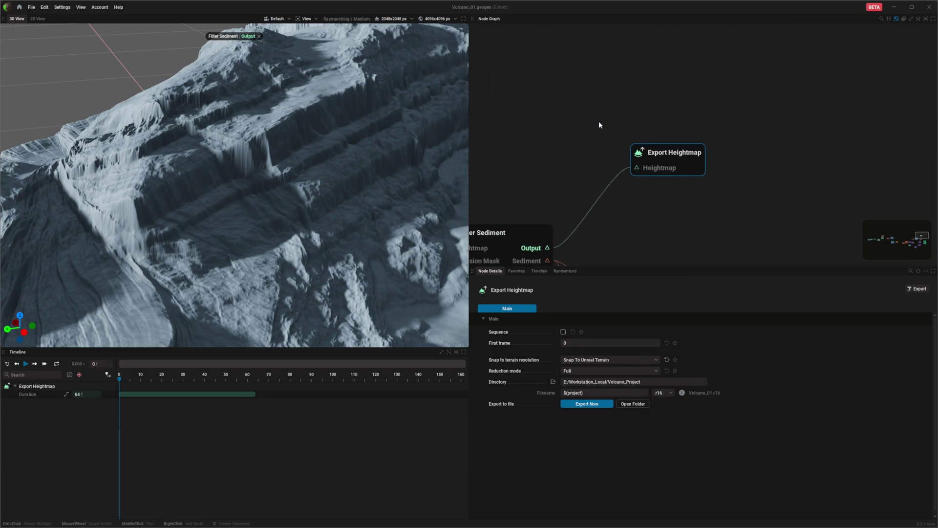
pyautogui.moveTo(551, 104); pyautogui.dragTo(557, 67, button='middle')
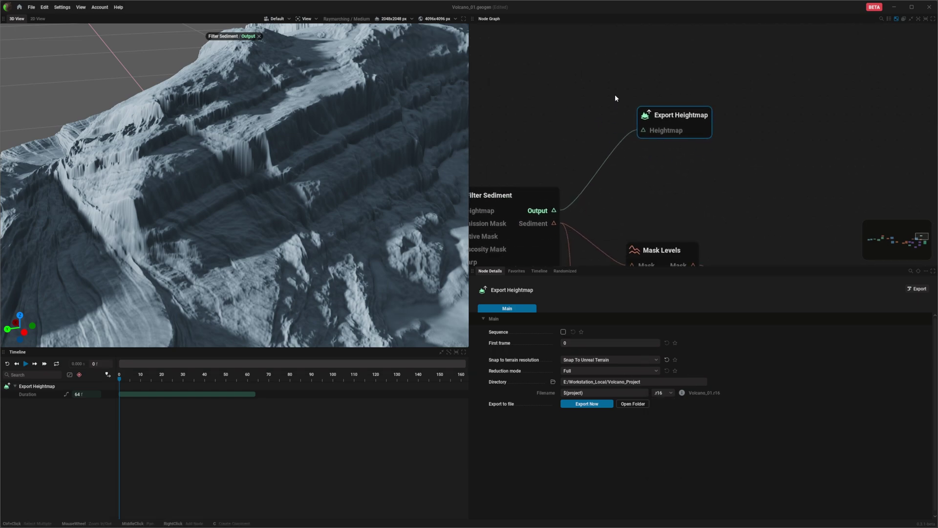
pyautogui.click(579, 405)
pyautogui.moveTo(0, 191); pyautogui.dragTo(327, 181)
pyautogui.click(434, 306)
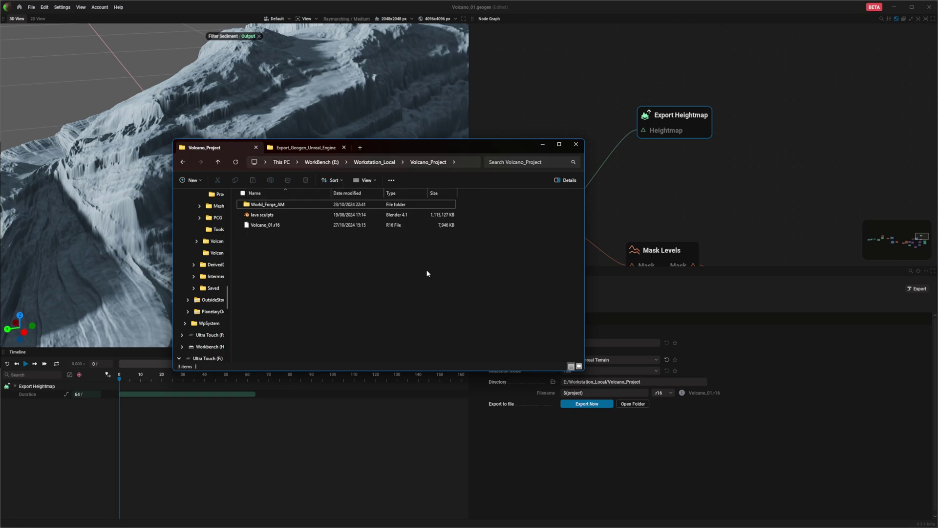
pyautogui.click(298, 225)
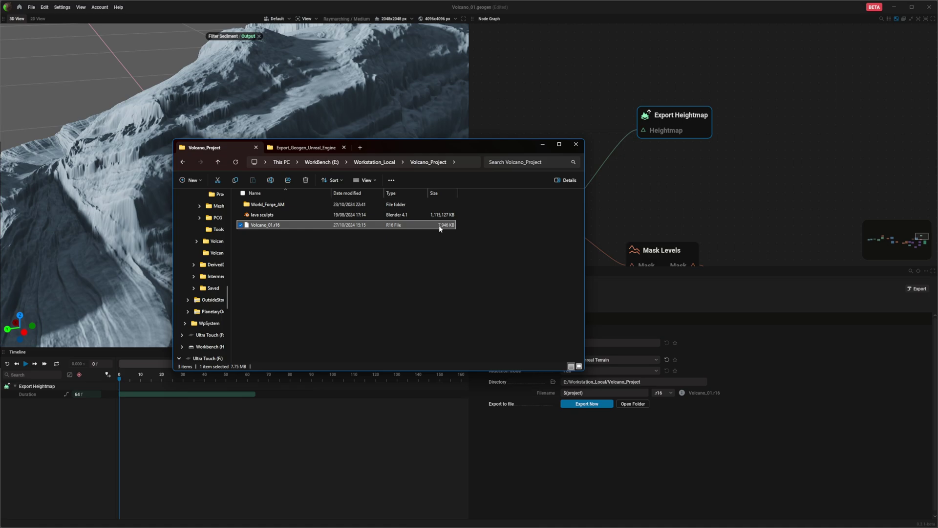
pyautogui.click(402, 156)
pyautogui.click(218, 210)
pyautogui.moveTo(405, 145); pyautogui.dragTo(0, 161)
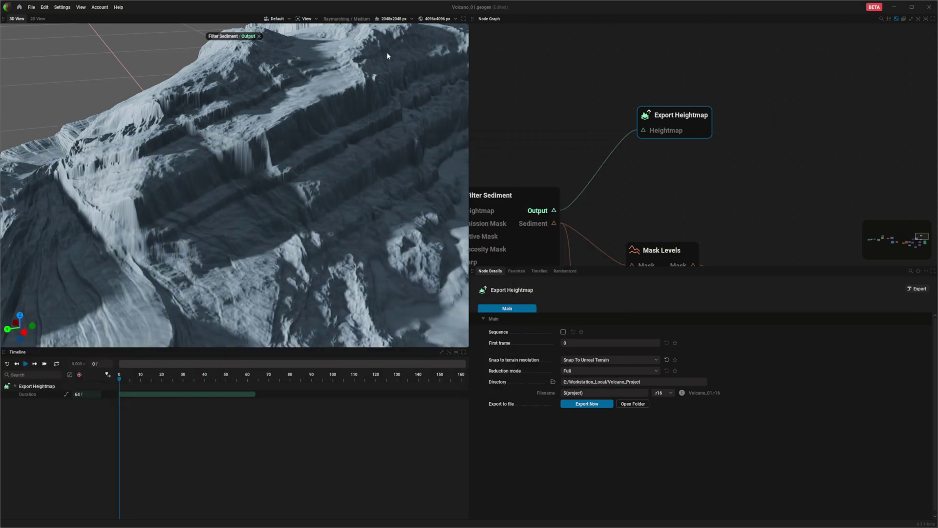
# - Set the 3D view's global resolution back to 1024x1024 px
pyautogui.click(445, 20)
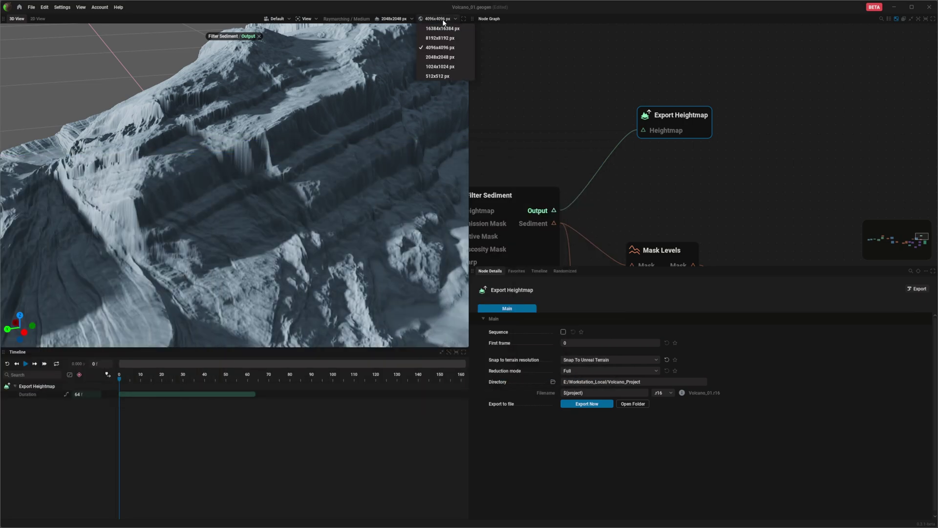
pyautogui.click(440, 67)
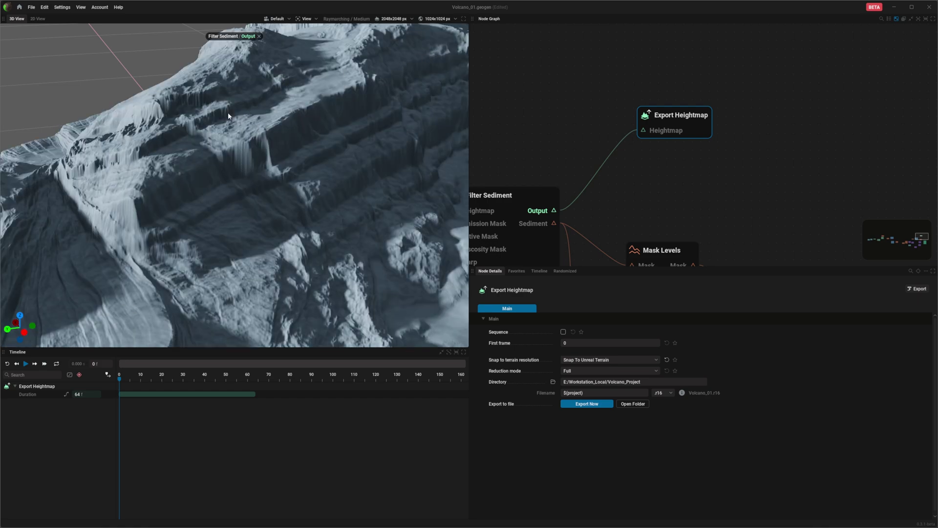
pyautogui.click(441, 20)
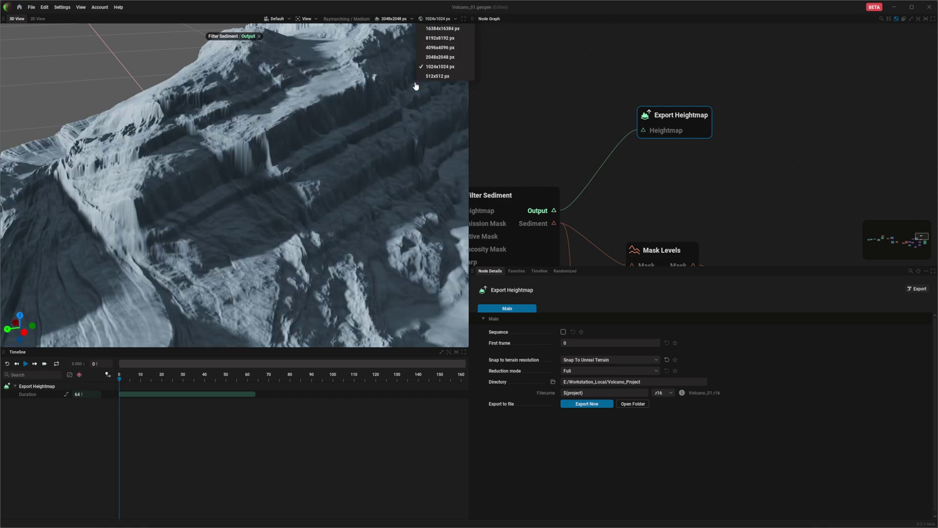
pyautogui.click(440, 20)
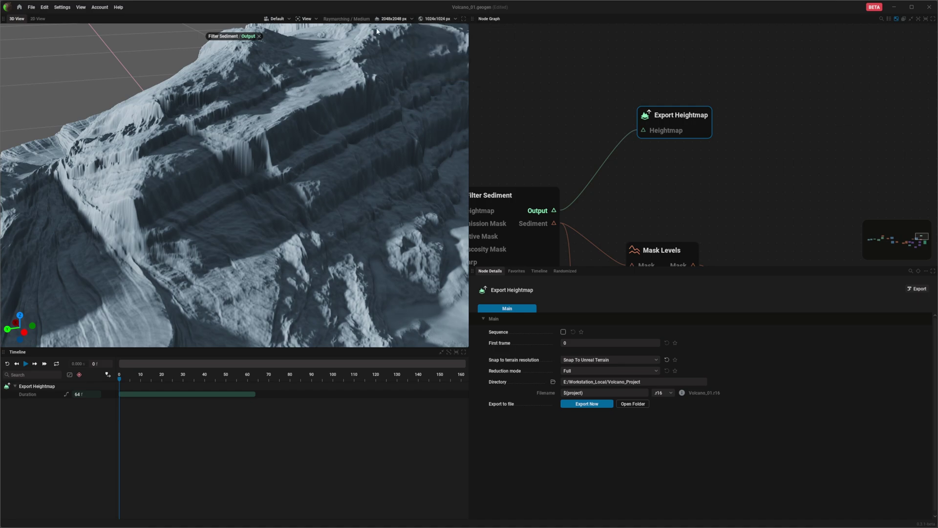
# - Set the terrain's resolution to 0.25 m/pixel
pyautogui.click(393, 19)
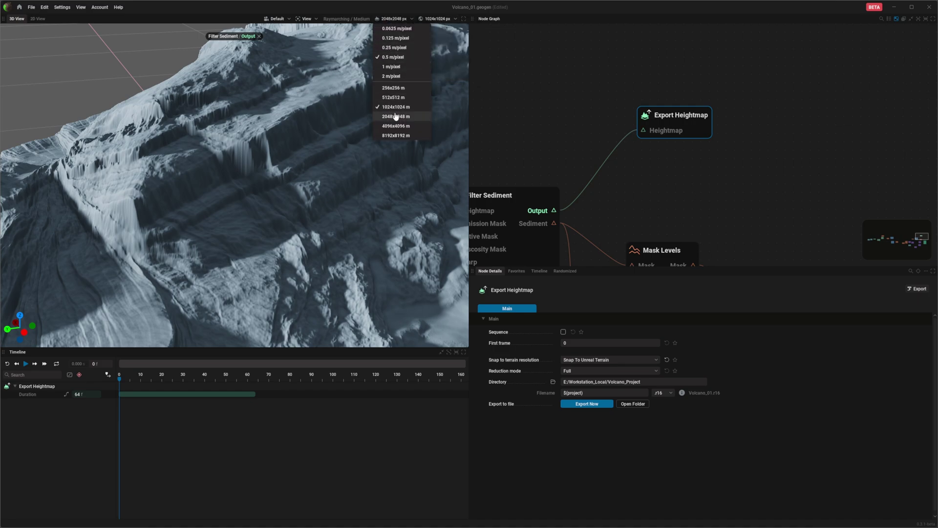
pyautogui.click(394, 48)
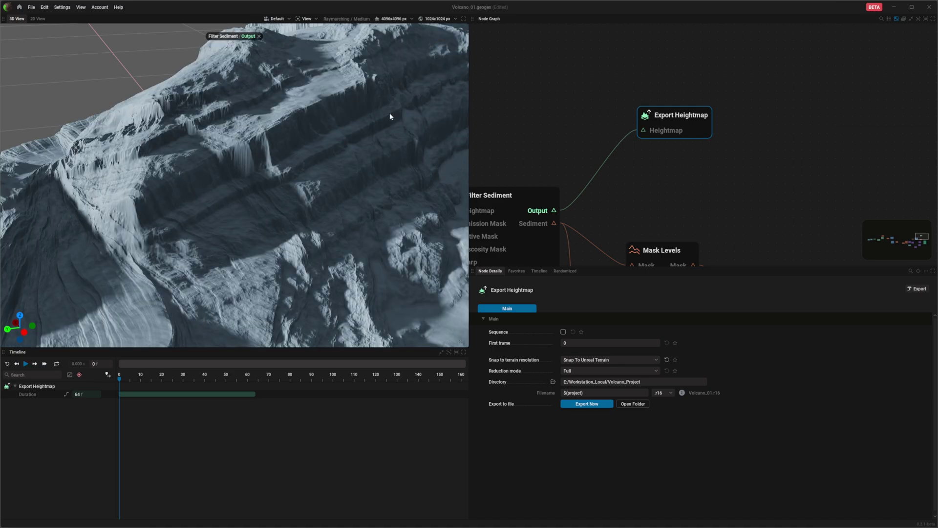
pyautogui.moveTo(274, 243); pyautogui.dragTo(315, 235)
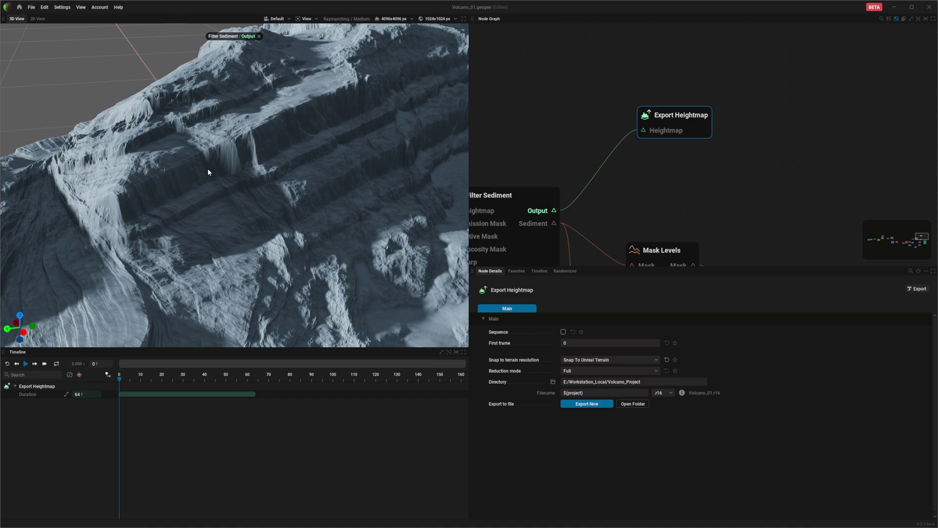
# - Export the heightmap again at the new terrain resolution and check Volcano_01.r16 in the Volcano_Project folder
pyautogui.click(593, 405)
pyautogui.hotkey('alt', 'Tab')
pyautogui.click(452, 236)
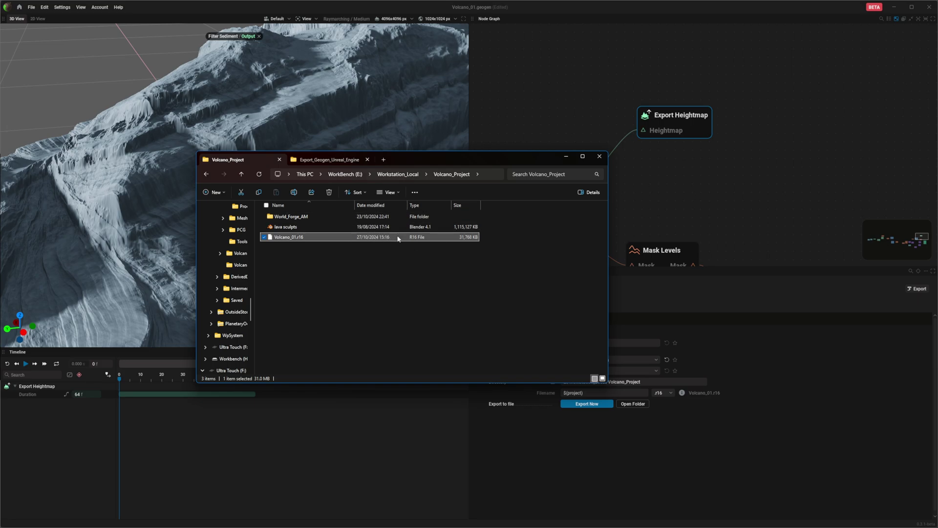
pyautogui.click(399, 18)
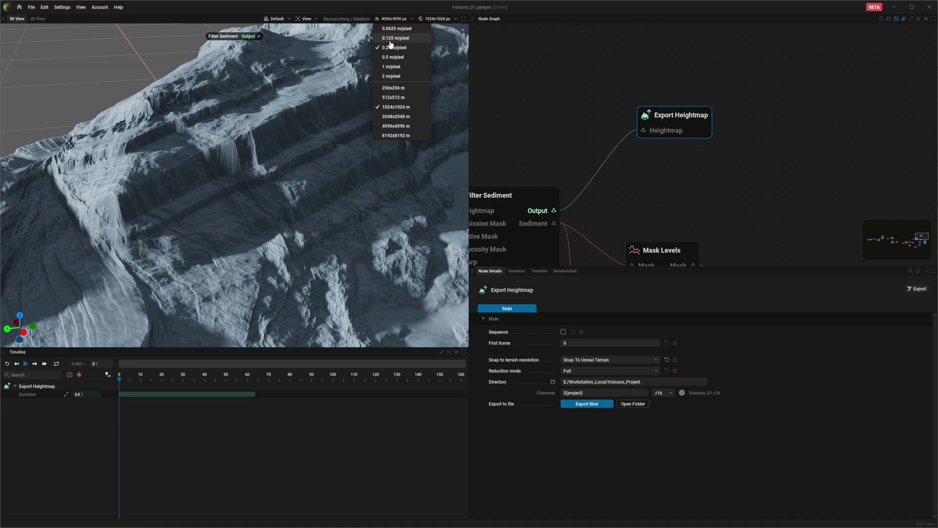
pyautogui.click(392, 47)
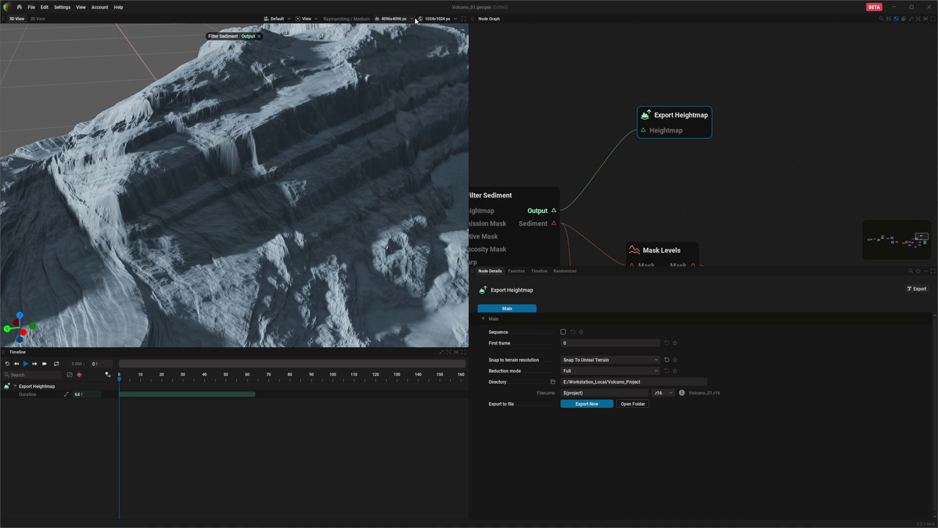
# - Switch from GeoGen to the Unreal Engine editor with the empty Volcano_Landscape_4k level
pyautogui.click(901, 7)
pyautogui.moveTo(536, 145); pyautogui.dragTo(387, 150)
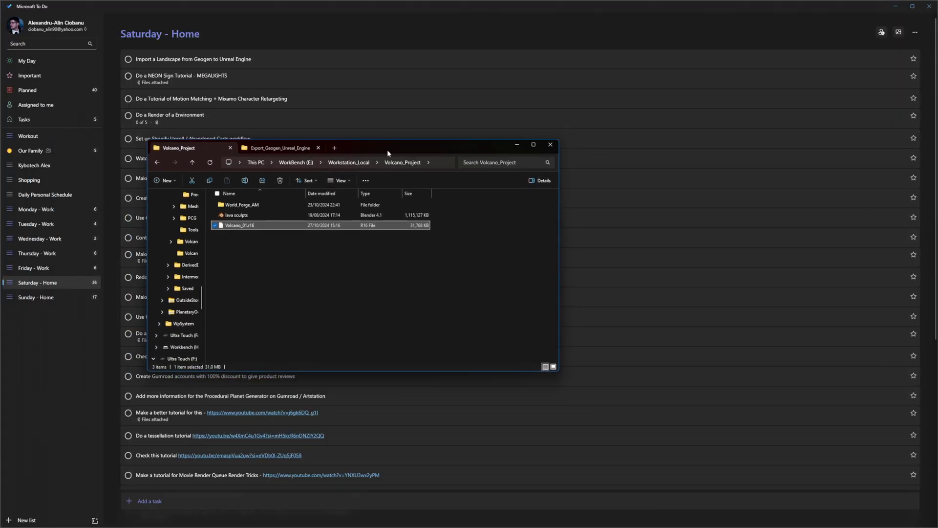
pyautogui.hotkey('alt', 'Tab')
pyautogui.click(762, 215)
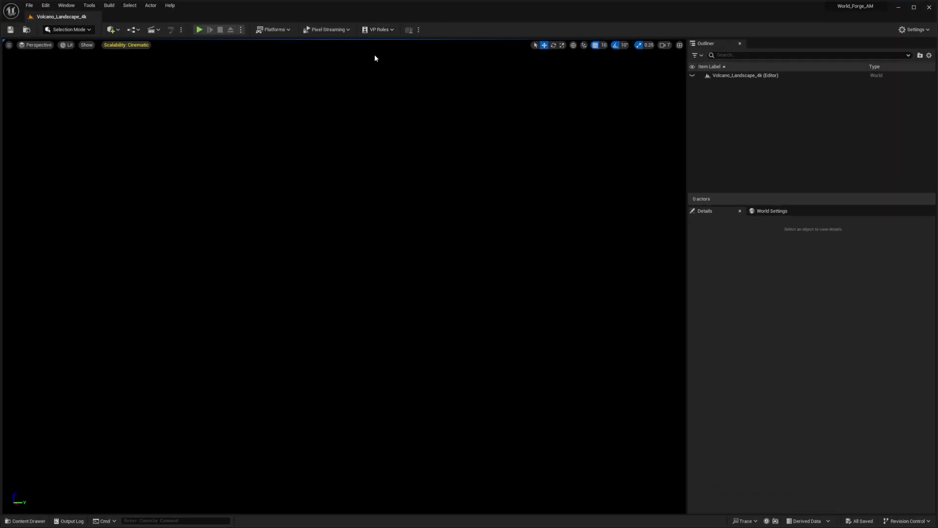
pyautogui.hotkey('ctrl', 'space')
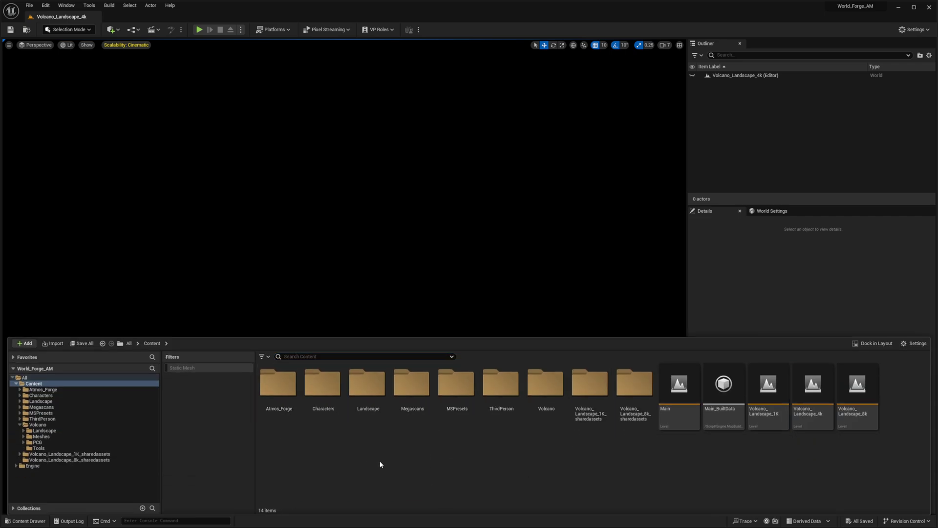
pyautogui.click(529, 77)
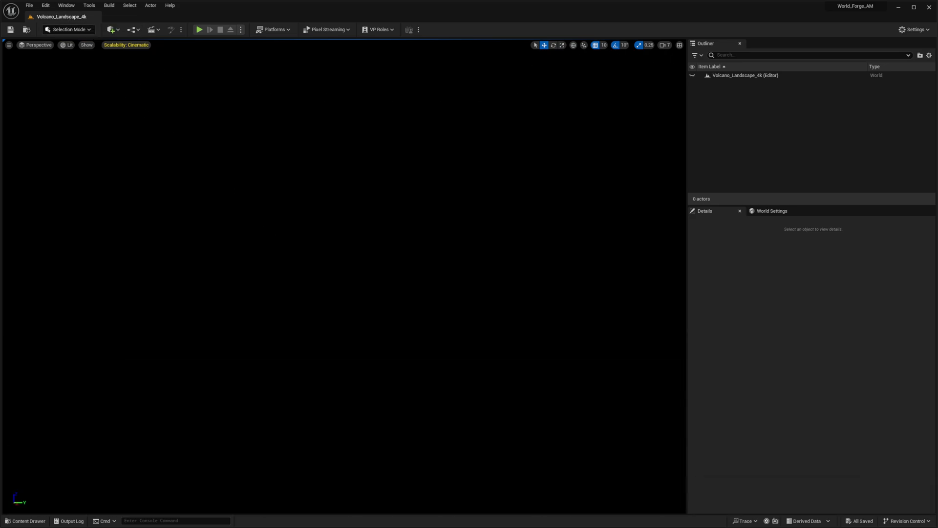
# - Place the BP_Atmos_Forge blueprint from the Atmos_Forge Blueprint folder into the empty level
pyautogui.click(112, 29)
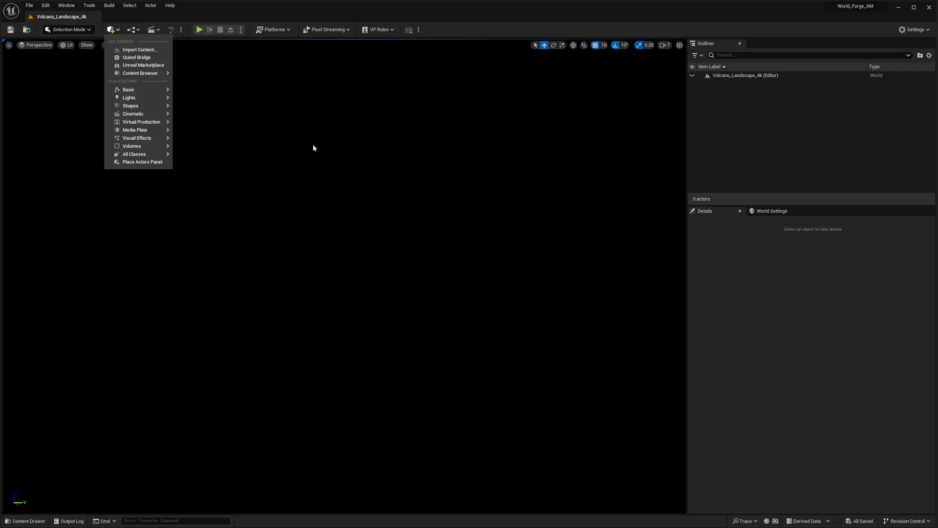
pyautogui.hotkey('ctrl', 'space')
pyautogui.doubleClick(291, 406)
pyautogui.doubleClick(288, 402)
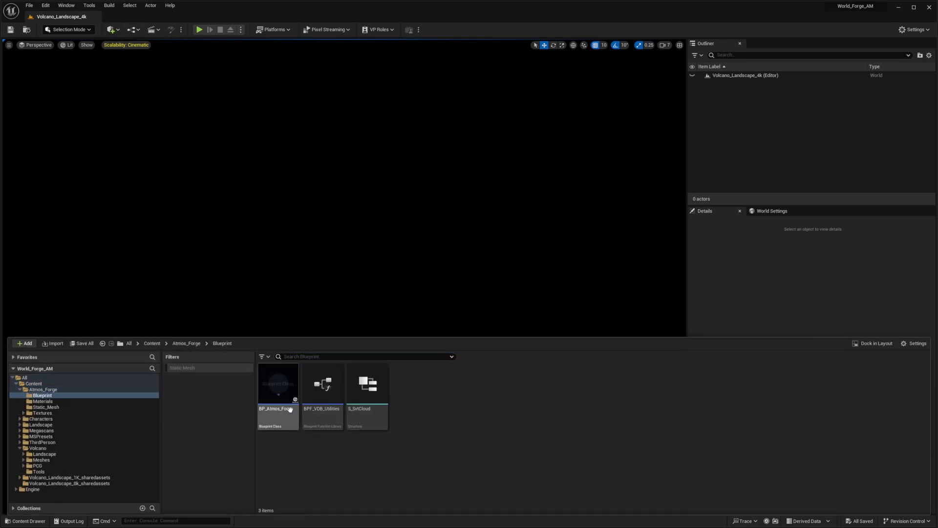
pyautogui.moveTo(271, 404)
pyautogui.moveTo(271, 403); pyautogui.dragTo(226, 185)
pyautogui.moveTo(227, 185); pyautogui.dragTo(205, 181, button='right')
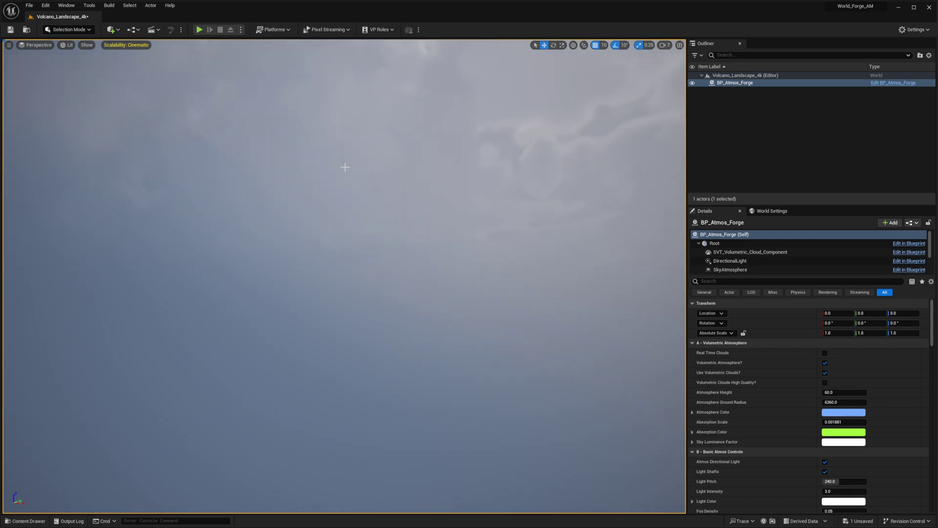
# - View the level's light settings in the Env. Light Mixer and close it
pyautogui.click(57, 8)
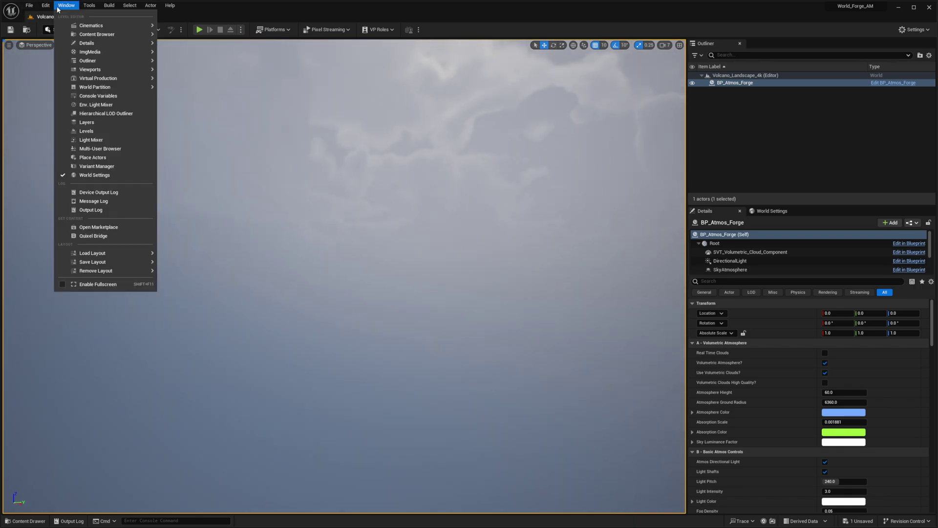
pyautogui.click(96, 104)
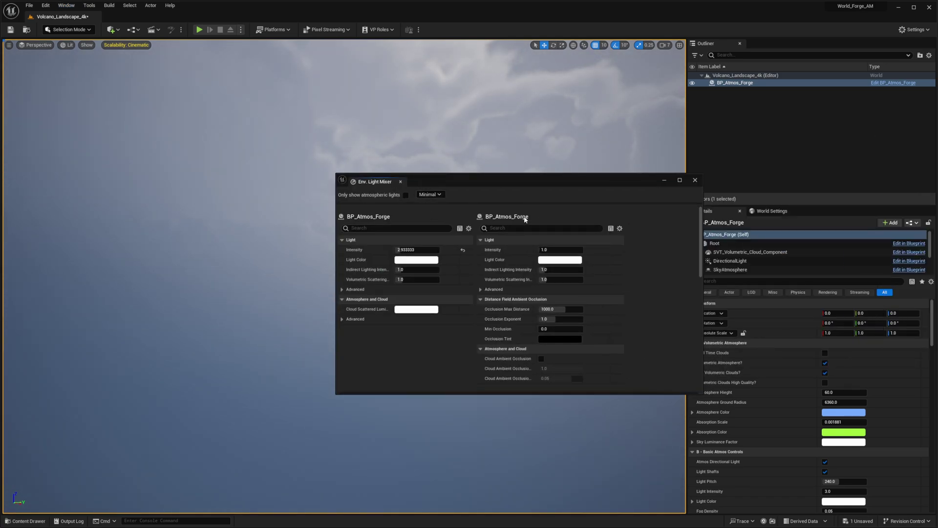
pyautogui.click(695, 180)
pyautogui.rightClick(344, 191)
pyautogui.click(261, 134)
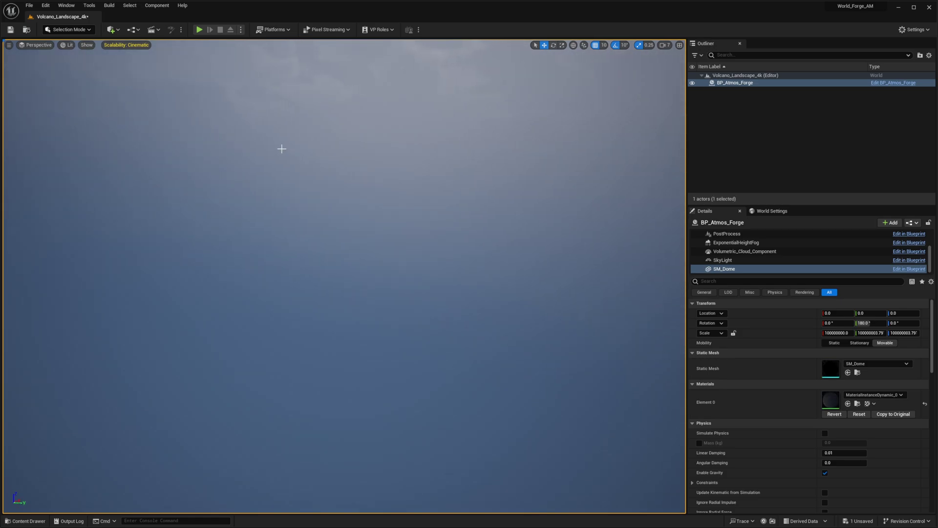
# - Switch to Landscape mode and load Volcano_01.r16 as the heightmap for a new landscape imported from file
pyautogui.click(68, 30)
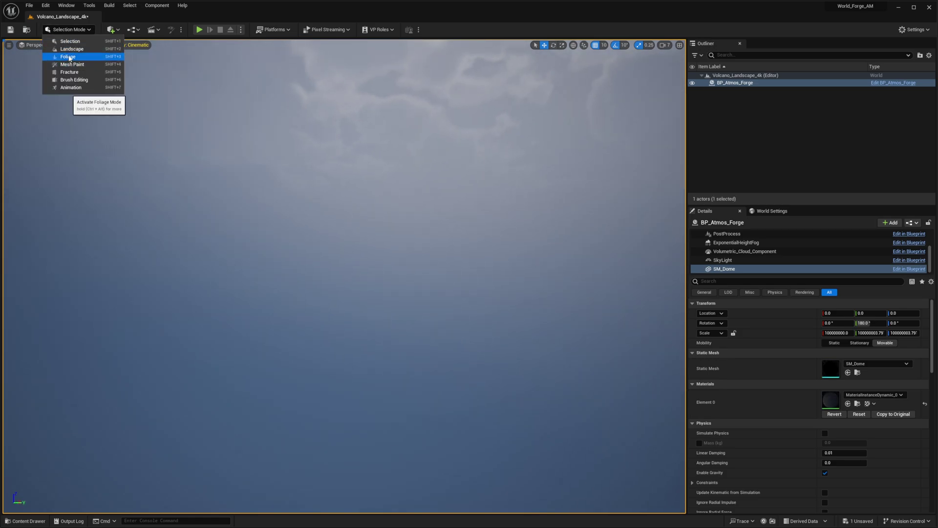
pyautogui.click(68, 51)
pyautogui.moveTo(408, 195)
pyautogui.mouseDown(button='right')
pyautogui.moveTo(407, 215)
pyautogui.moveTo(409, 186)
pyautogui.mouseUp(button='right')
pyautogui.click(113, 101)
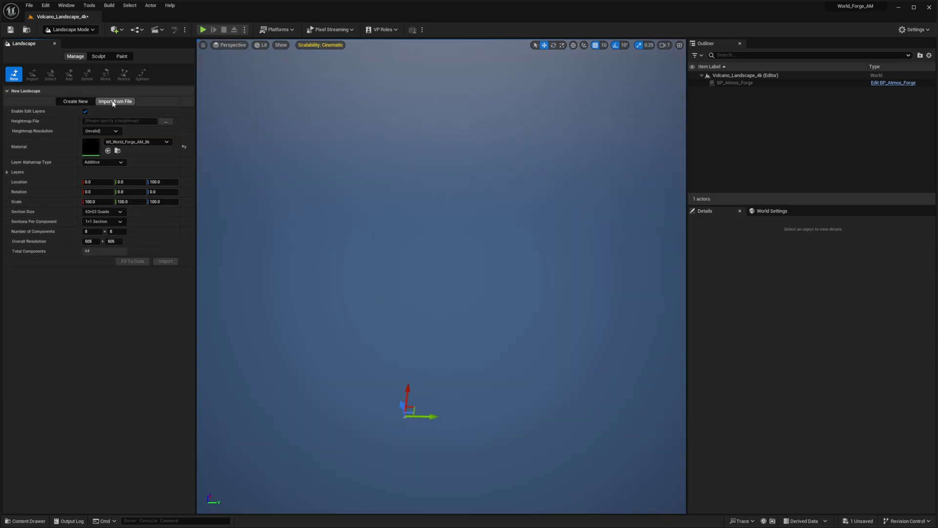
pyautogui.click(168, 122)
pyautogui.click(136, 76)
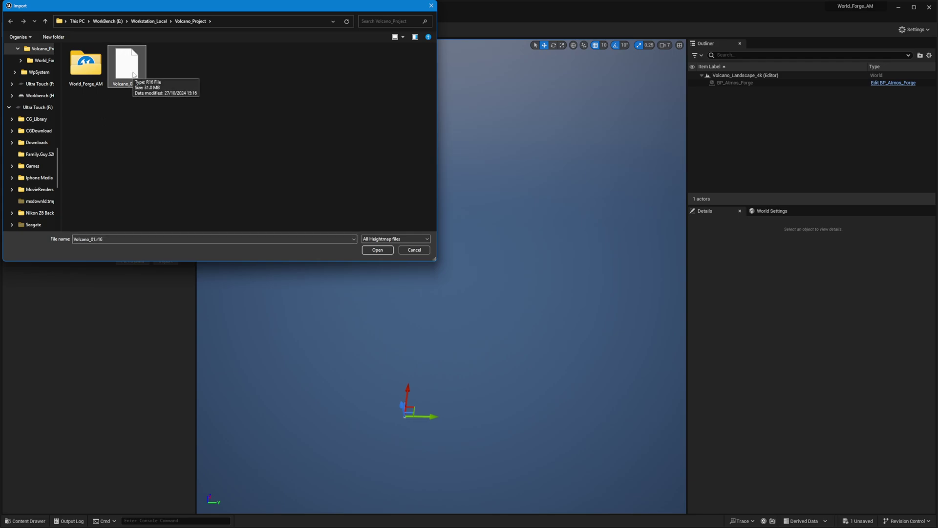
pyautogui.doubleClick(128, 66)
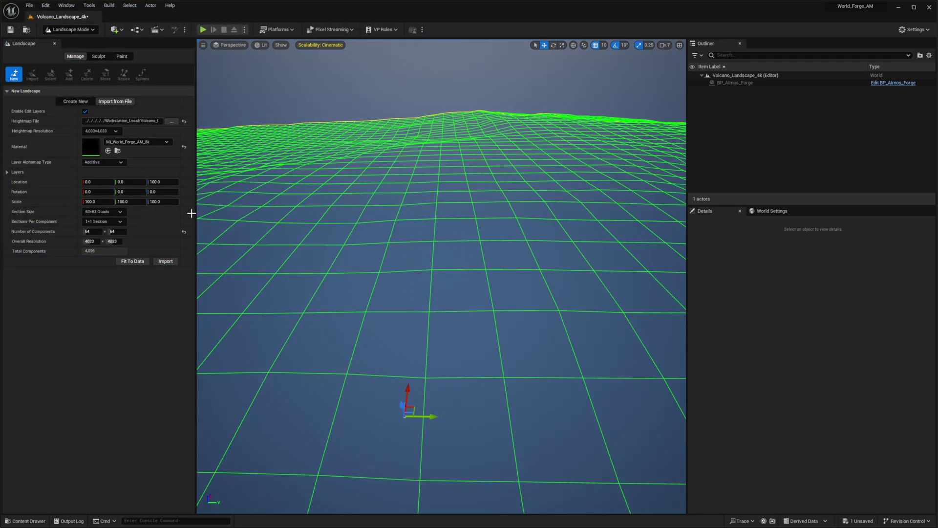
# - Reset the new landscape's material to None and import the landscape from the heightmap
pyautogui.moveTo(415, 212); pyautogui.dragTo(489, 226, button='right')
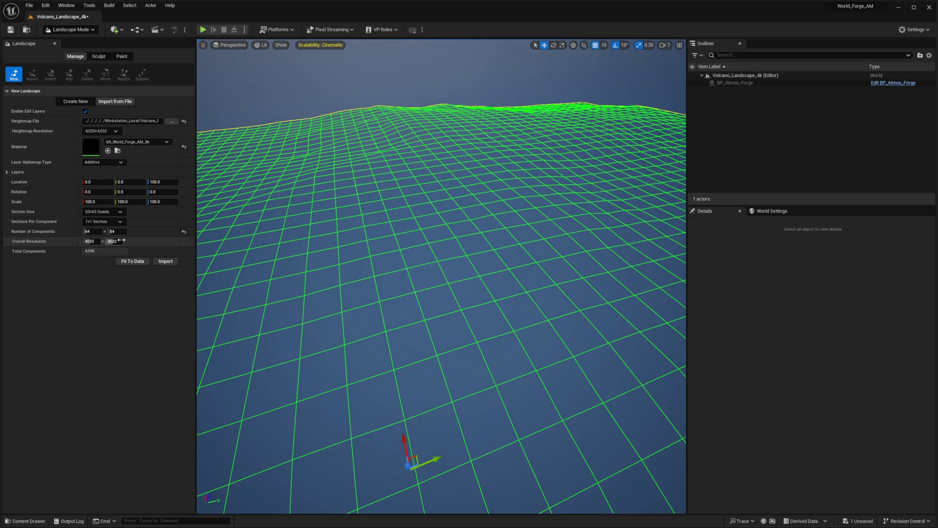
pyautogui.scroll(1, 352, 222)
pyautogui.moveTo(352, 222); pyautogui.dragTo(375, 220, button='right')
pyautogui.scroll(4, 375, 220)
pyautogui.press('e')
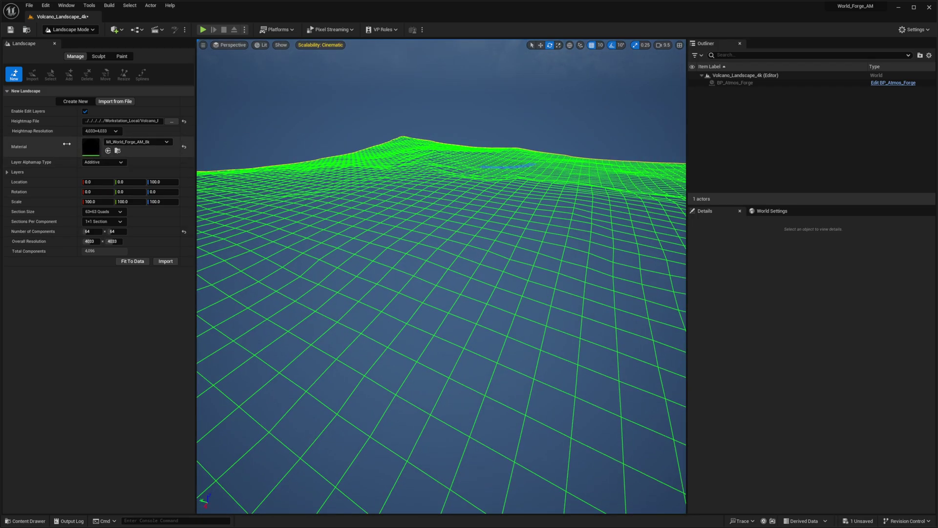
pyautogui.click(183, 147)
pyautogui.moveTo(375, 220); pyautogui.dragTo(439, 244, button='right')
pyautogui.moveTo(342, 220); pyautogui.dragTo(342, 220, button='right')
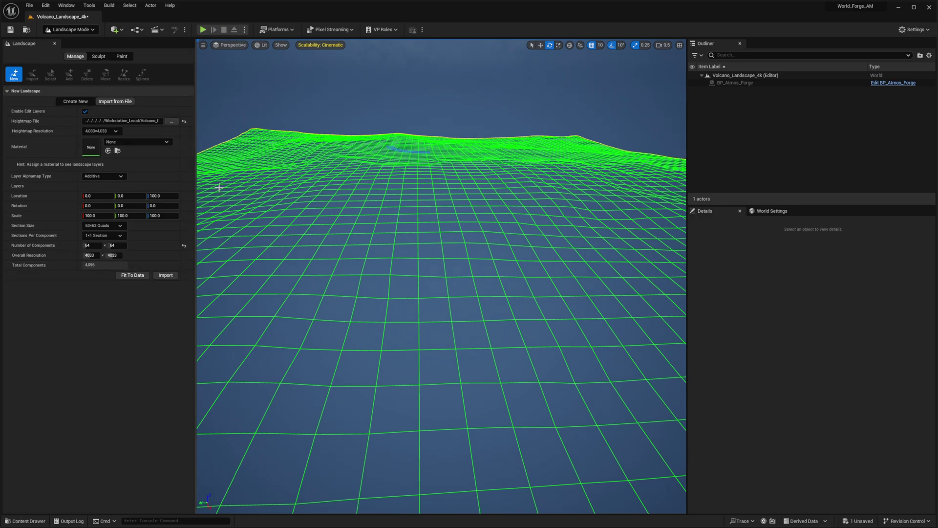
pyautogui.click(177, 276)
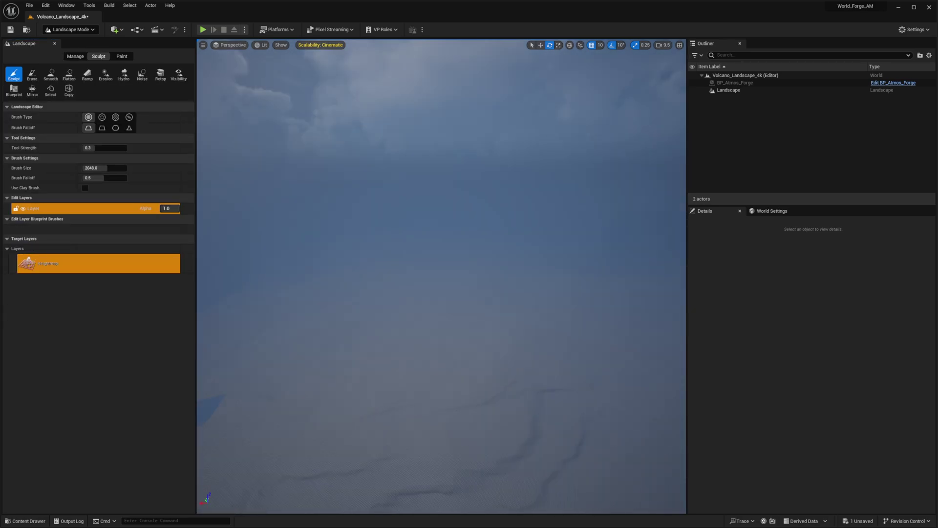
# - Return to Selection mode and set the Fog Density of BP_Atmos_Forge to 0
pyautogui.moveTo(391, 314); pyautogui.dragTo(396, 314, button='right')
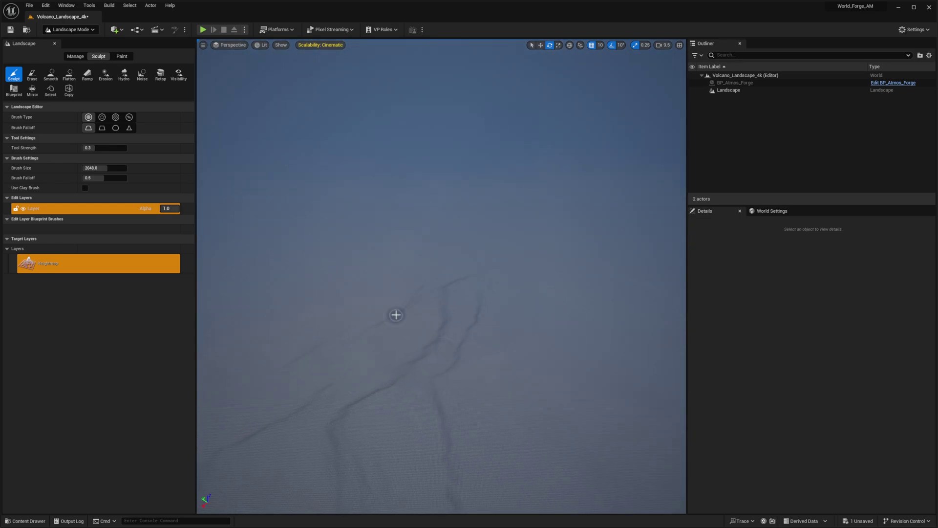
pyautogui.hotkey('shift', '1')
pyautogui.click(735, 83)
pyautogui.scroll(-6, 844, 406)
pyautogui.scroll(-1, 838, 415)
pyautogui.click(844, 394)
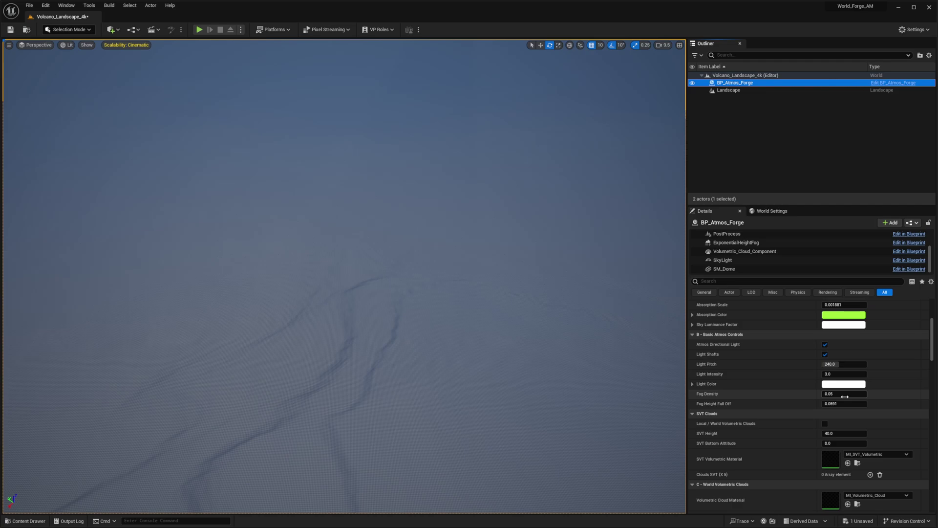
pyautogui.write('0')
pyautogui.press('Return')
# - Select the imported landscape and set its Z scale to 500
pyautogui.moveTo(392, 314); pyautogui.dragTo(421, 162, button='right')
pyautogui.moveTo(344, 276); pyautogui.dragTo(484, 219, button='right')
pyautogui.scroll(-1, 460, 235)
pyautogui.moveTo(304, 237); pyautogui.dragTo(438, 325, button='right')
pyautogui.click(303, 236)
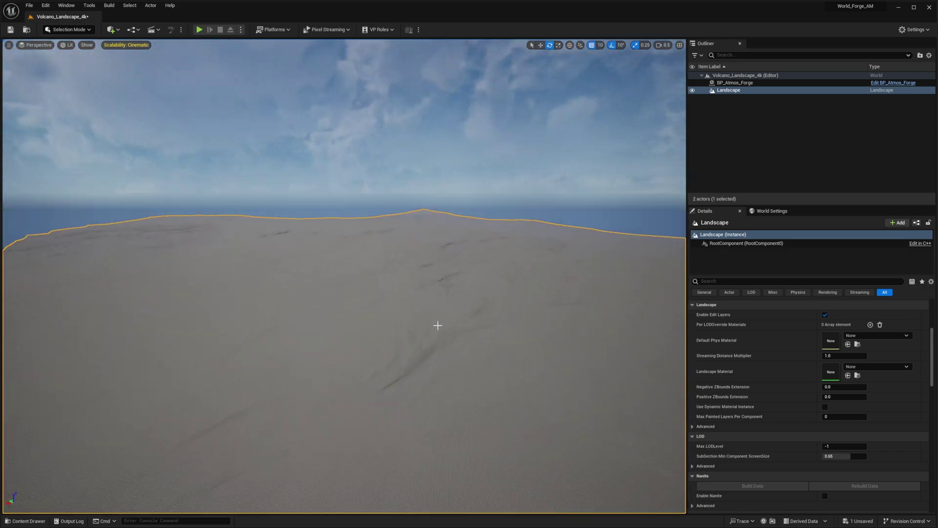
pyautogui.scroll(5, 806, 389)
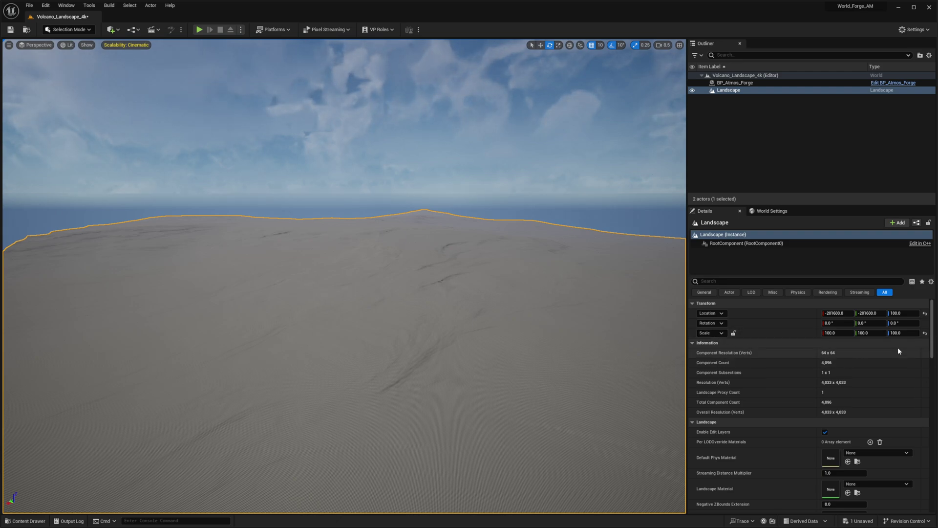
pyautogui.click(903, 334)
pyautogui.write('500')
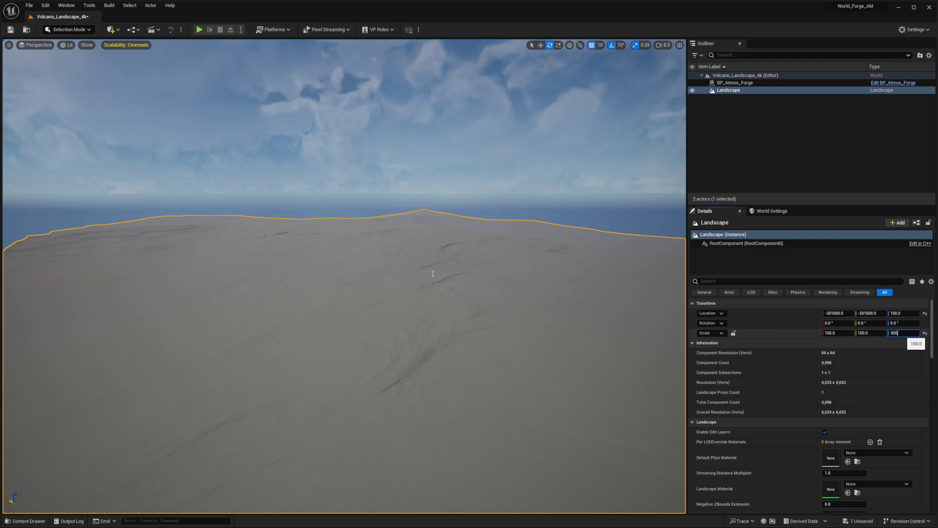
pyautogui.press('Return')
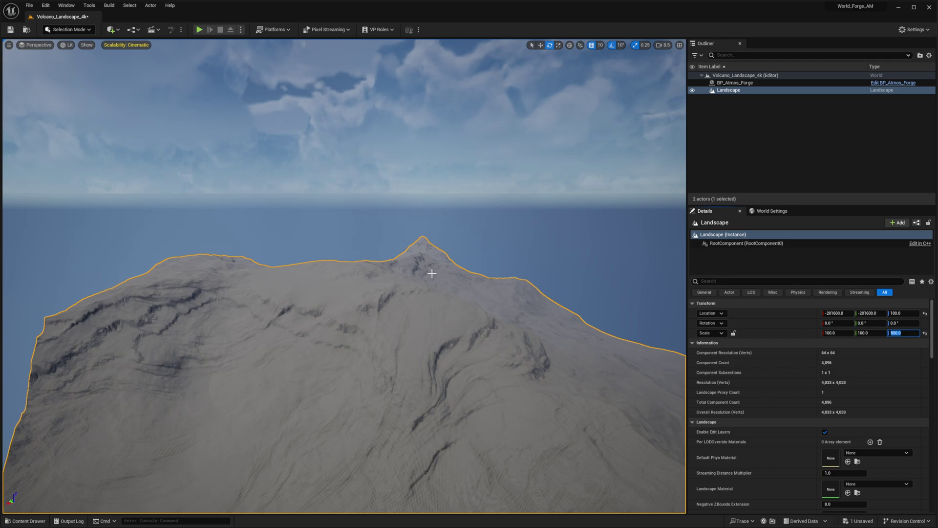
# - Examine the relief of the rescaled landscape from close up and from several sides
pyautogui.press('w')
pyautogui.moveTo(356, 273); pyautogui.dragTo(420, 298, button='right')
pyautogui.scroll(-1, 421, 291)
pyautogui.press('w')
pyautogui.scroll(-1, 404, 297)
pyautogui.press('w')
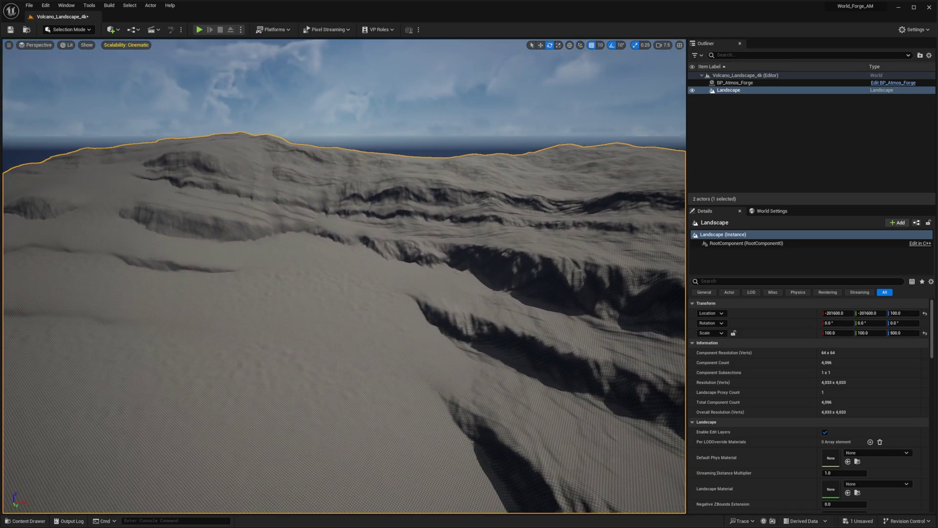
pyautogui.moveTo(344, 276); pyautogui.dragTo(313, 244, button='right')
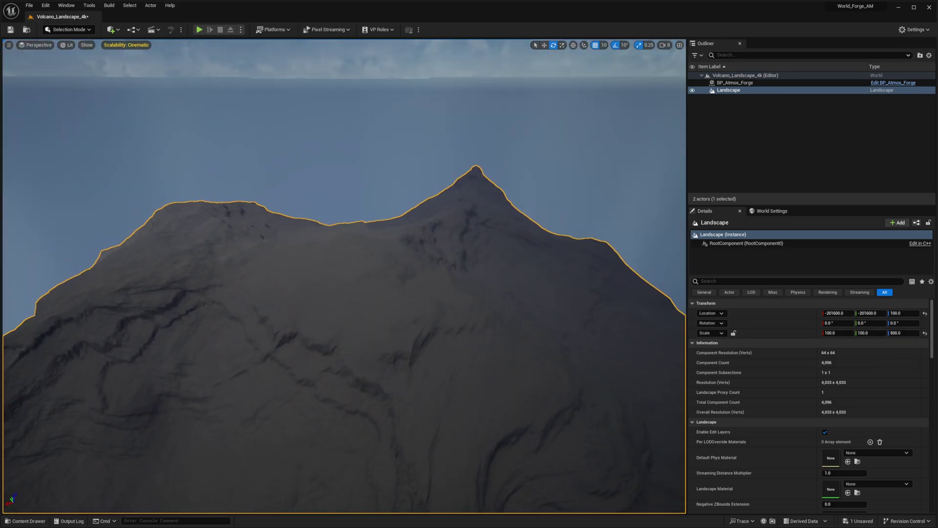
pyautogui.moveTo(423, 394); pyautogui.dragTo(424, 394, button='right')
pyautogui.moveTo(258, 343); pyautogui.dragTo(257, 343, button='right')
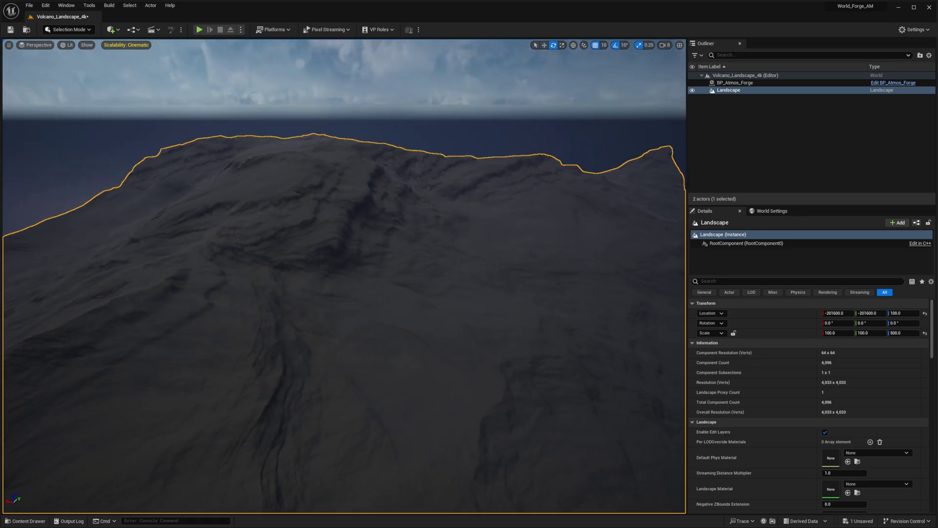
pyautogui.moveTo(355, 237); pyautogui.dragTo(355, 237, button='right')
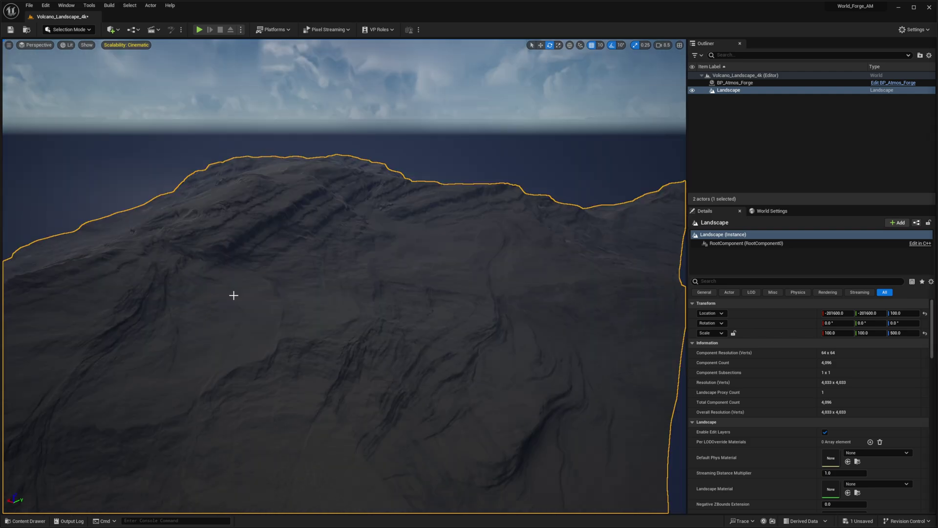
pyautogui.moveTo(251, 284); pyautogui.dragTo(251, 283, button='right')
pyautogui.moveTo(312, 278); pyautogui.dragTo(352, 310, button='right')
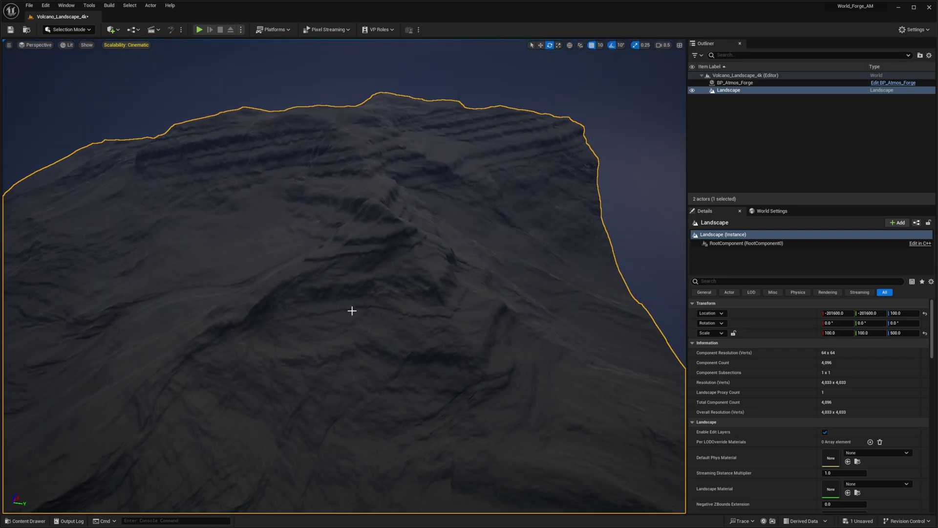
pyautogui.moveTo(353, 311); pyautogui.dragTo(375, 313, button='right')
pyautogui.scroll(1, 326, 205)
pyautogui.moveTo(382, 250); pyautogui.dragTo(382, 251, button='right')
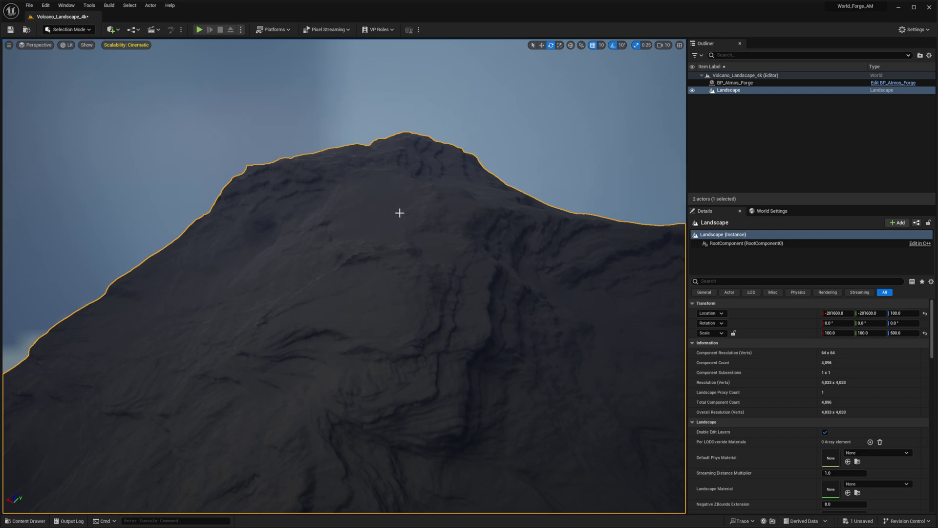
pyautogui.moveTo(400, 213); pyautogui.dragTo(400, 212, button='right')
pyautogui.moveTo(367, 302); pyautogui.dragTo(293, 350, button='right')
# - Locate and select the material instance MI_World_Forge_AM_8k in Content/Volcano/Landscape/Landscape_Materials
pyautogui.hotkey('ctrl', 'space')
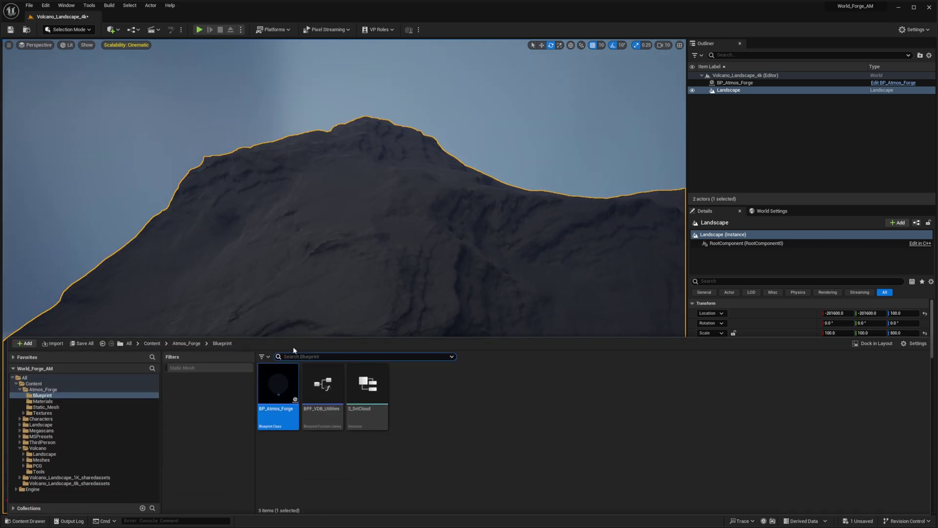
pyautogui.click(153, 343)
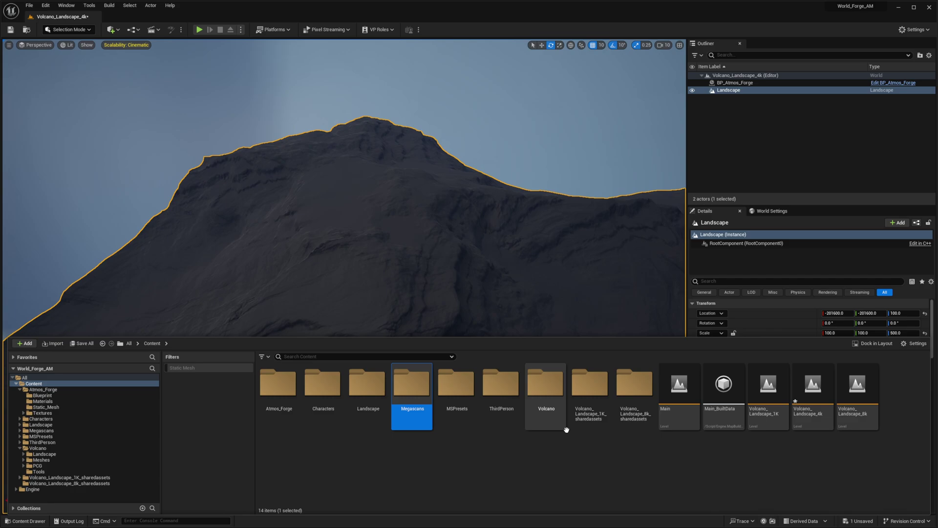
pyautogui.doubleClick(545, 386)
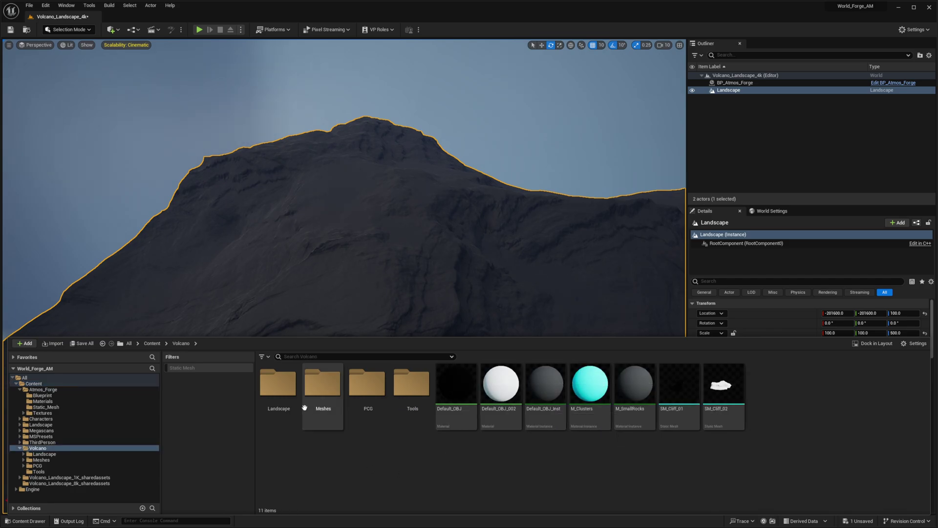
pyautogui.doubleClick(289, 401)
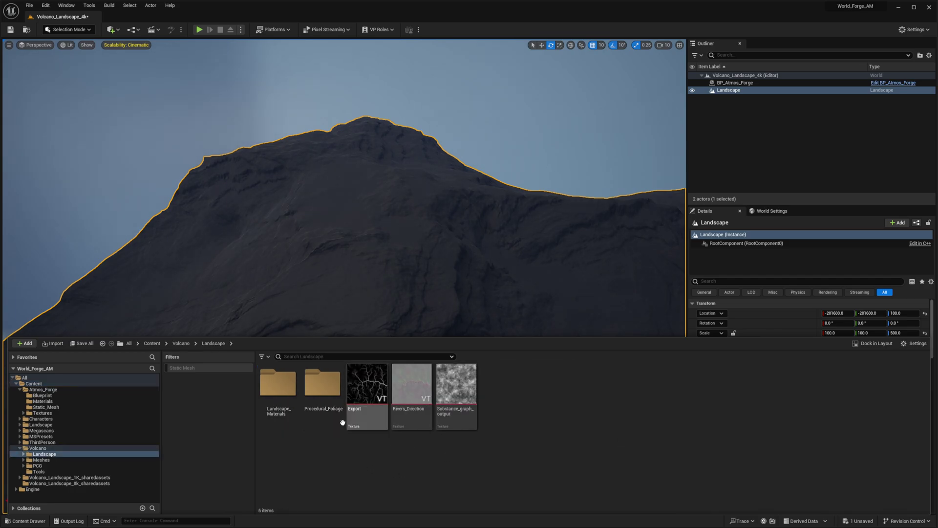
pyautogui.click(288, 405)
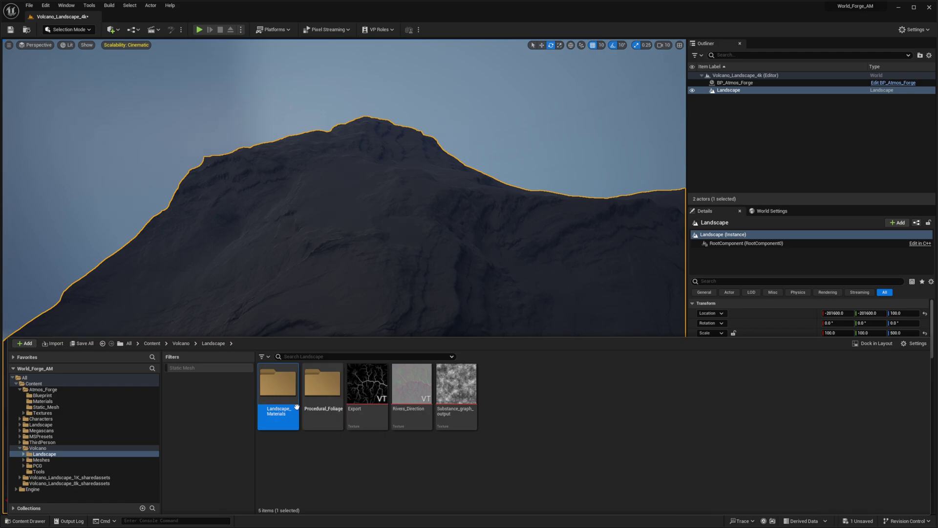
pyautogui.doubleClick(287, 405)
pyautogui.click(449, 410)
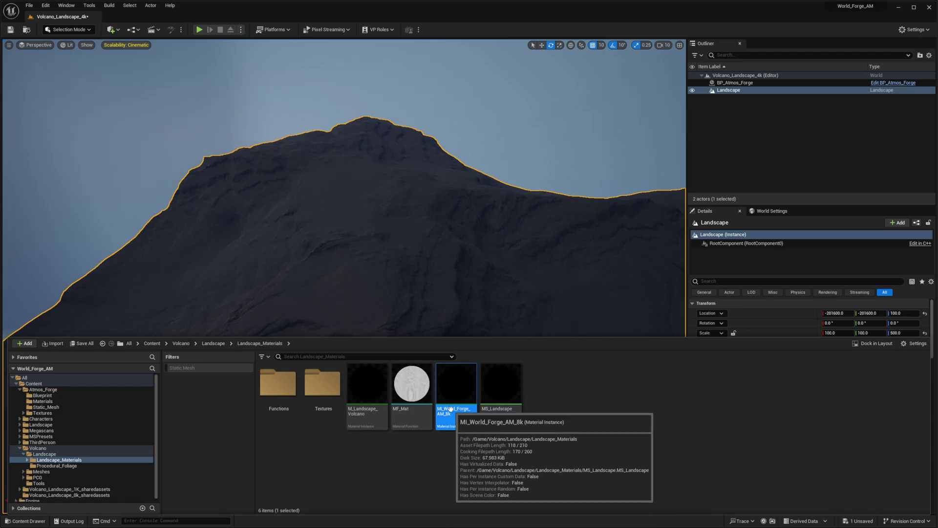
# - Assign MI_World_Forge_AM_8k as the Landscape Material of the imported landscape
pyautogui.moveTo(478, 299); pyautogui.dragTo(429, 308, button='right')
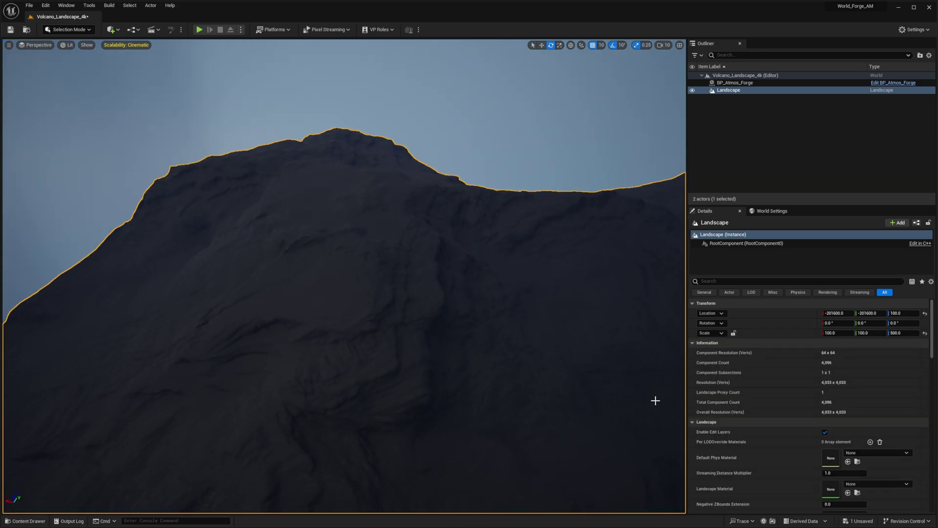
pyautogui.scroll(-4, 825, 485)
pyautogui.scroll(-4, 827, 483)
pyautogui.scroll(4, 810, 445)
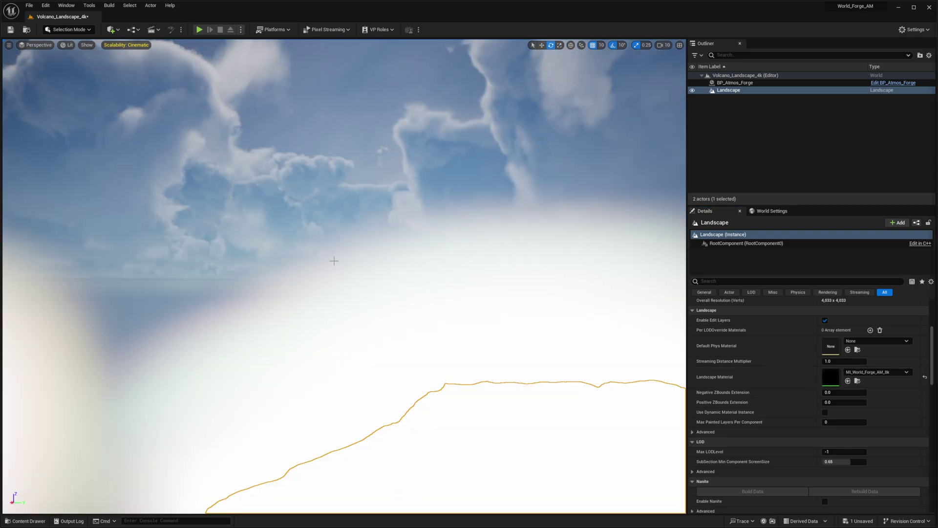
pyautogui.moveTo(333, 260); pyautogui.dragTo(455, 323, button='right')
pyautogui.moveTo(281, 356); pyautogui.dragTo(171, 230, button='right')
pyautogui.moveTo(615, 324); pyautogui.dragTo(679, 344, button='right')
pyautogui.moveTo(362, 376); pyautogui.dragTo(391, 420, button='right')
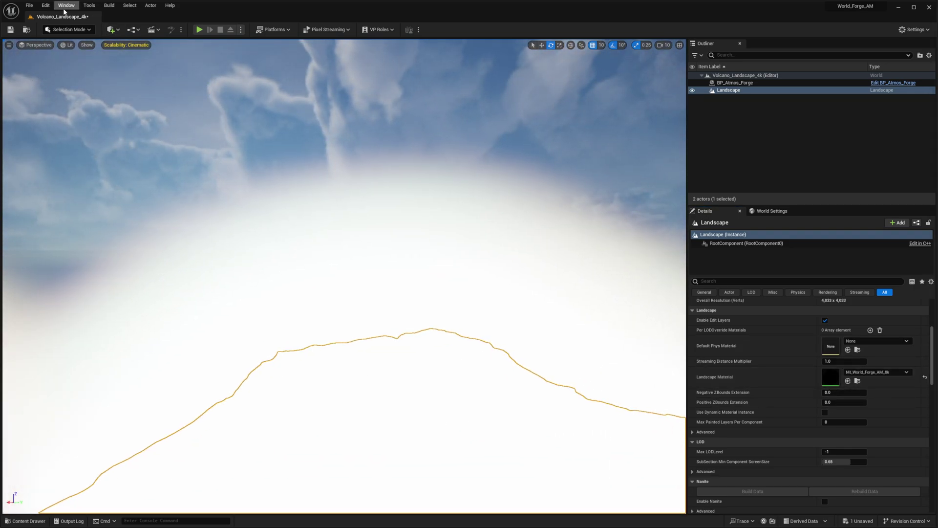
# - Switch to painting in Landscape mode and assign Auto_LayerInfo_1 to the Auto target layer
pyautogui.click(69, 29)
pyautogui.click(72, 48)
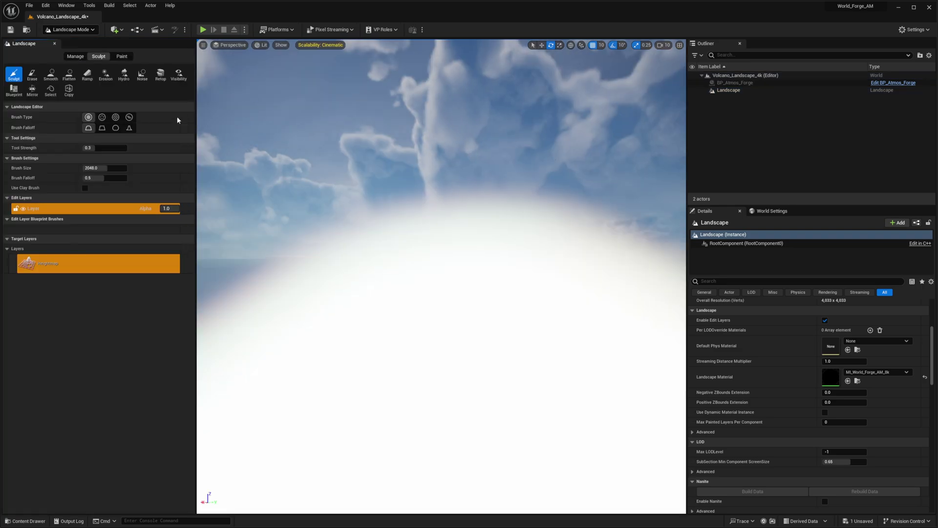
pyautogui.click(119, 58)
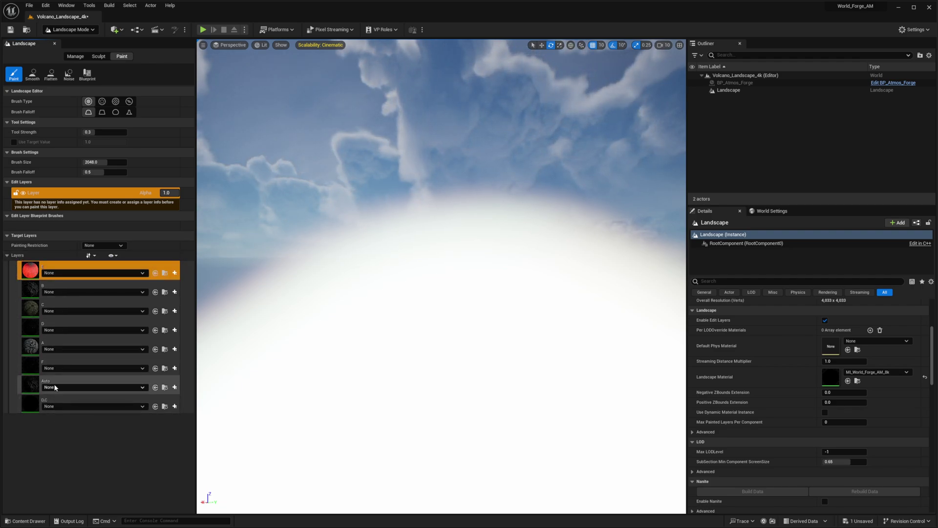
pyautogui.click(138, 378)
pyautogui.click(140, 387)
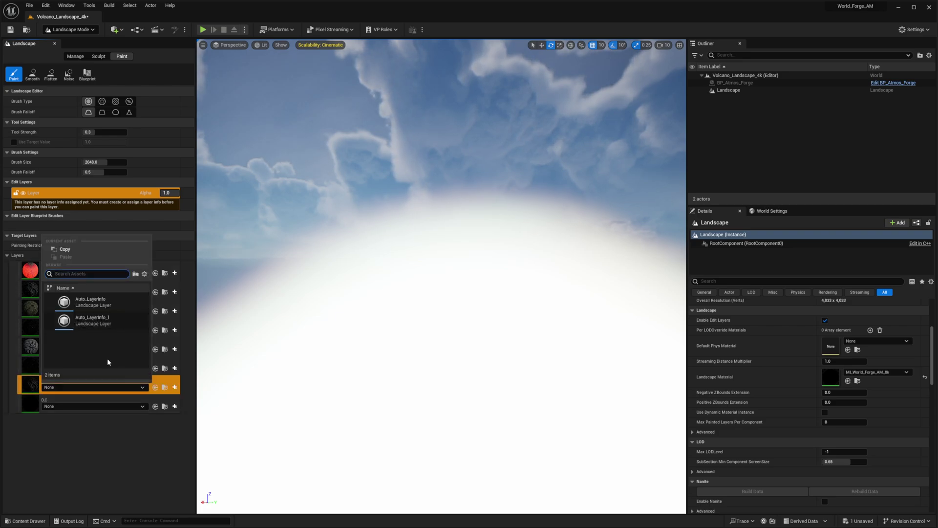
pyautogui.click(88, 326)
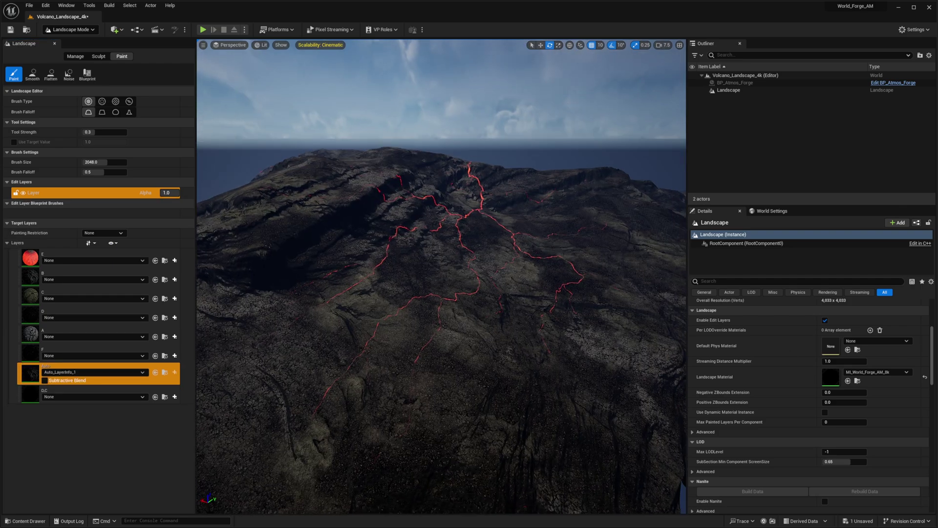
# - Return to Selection mode and examine the rock and lava material across the landscape
pyautogui.moveTo(364, 286); pyautogui.dragTo(344, 283, button='right')
pyautogui.moveTo(445, 249); pyautogui.dragTo(386, 249, button='right')
pyautogui.moveTo(477, 288); pyautogui.dragTo(435, 332, button='right')
pyautogui.hotkey('shift', '1')
pyautogui.moveTo(484, 275); pyautogui.dragTo(450, 231, button='right')
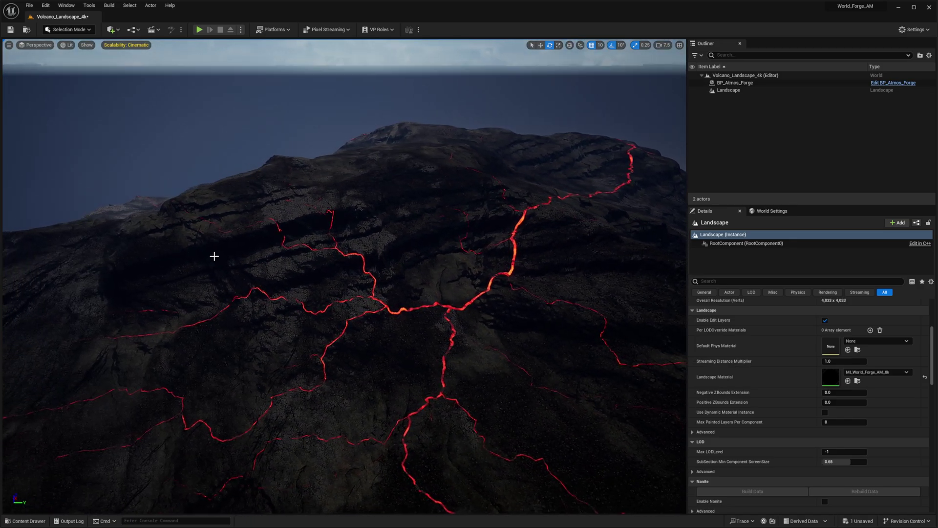
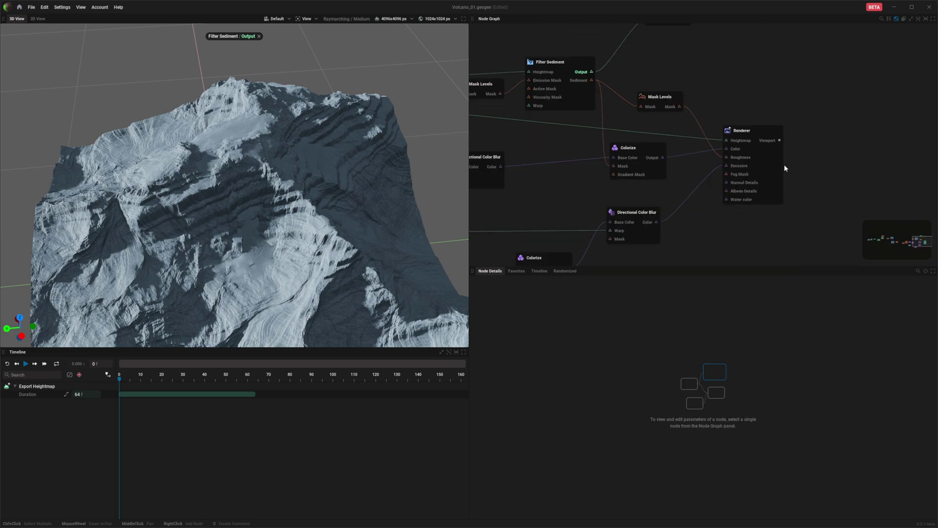
# - Switch to GeoGen, preview the Renderer output in 3D and follow the color nodes back through the graph
pyautogui.doubleClick(759, 159)
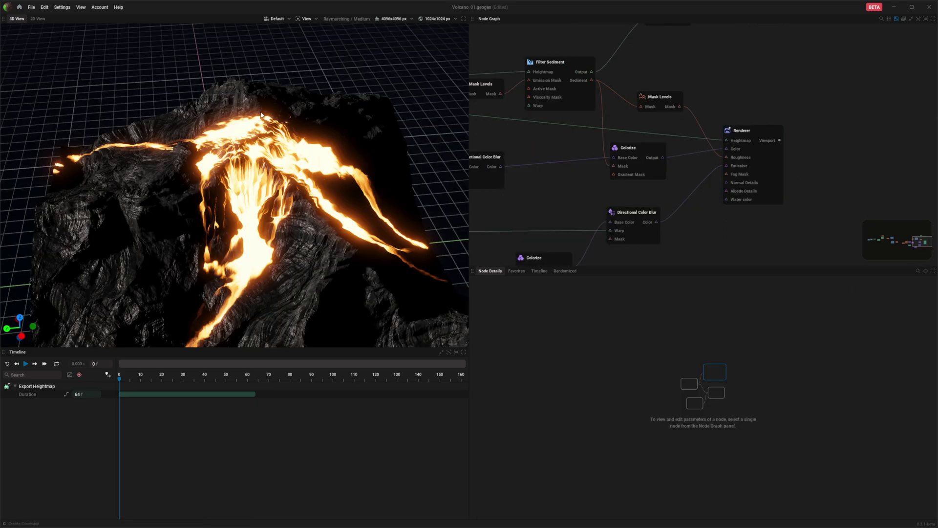
pyautogui.moveTo(248, 260); pyautogui.dragTo(298, 187)
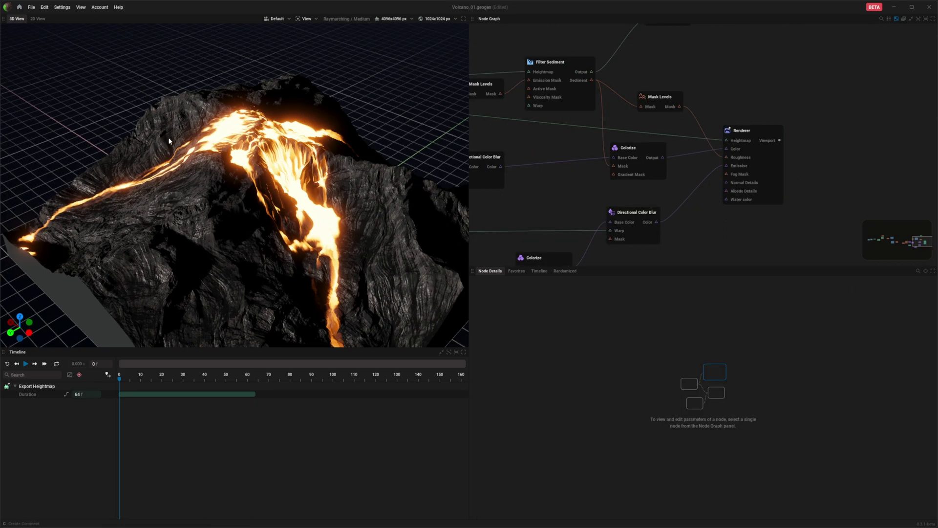
pyautogui.moveTo(584, 207); pyautogui.dragTo(716, 205, button='middle')
pyautogui.moveTo(534, 177); pyautogui.dragTo(616, 146, button='middle')
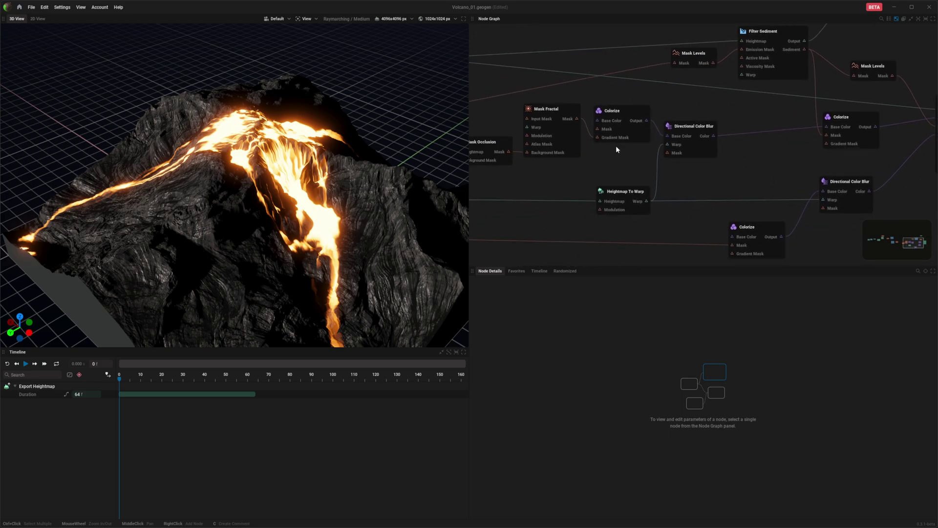
pyautogui.moveTo(534, 161); pyautogui.dragTo(633, 177, button='middle')
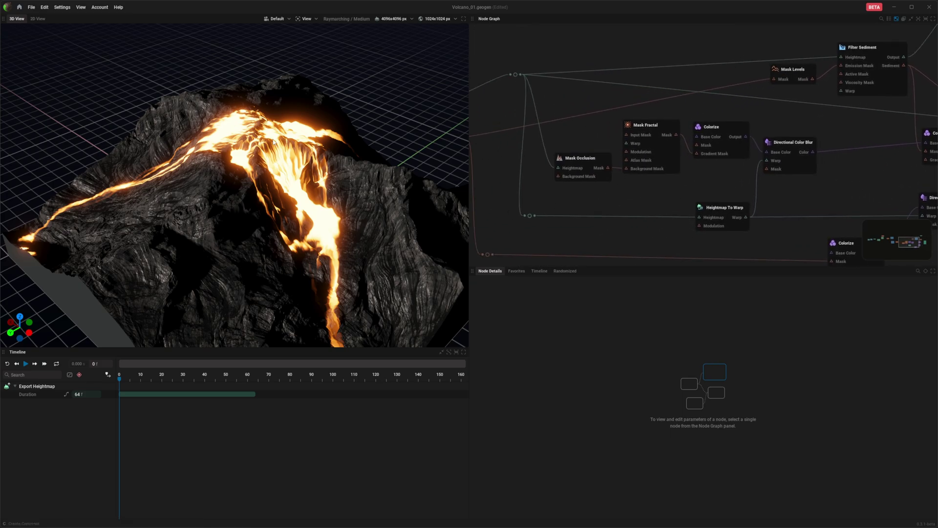
pyautogui.scroll(4, 618, 104)
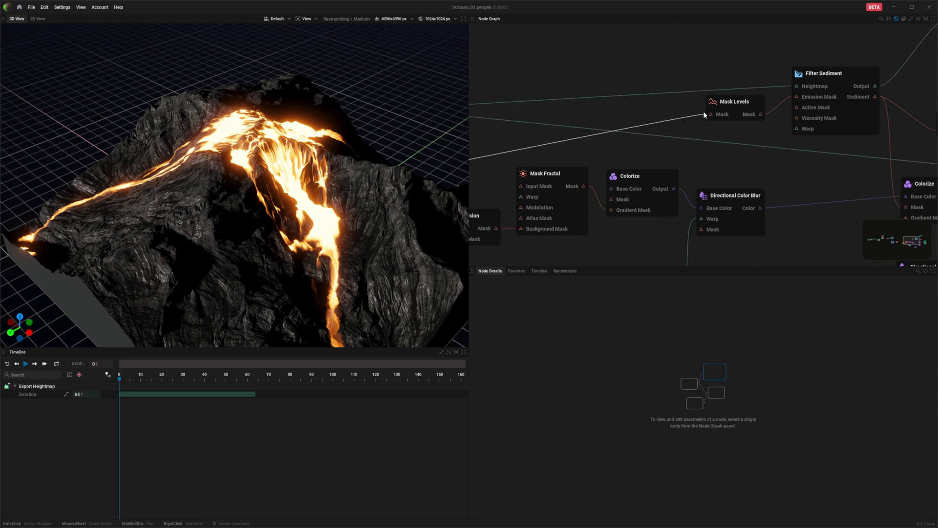
# - Trace the lava mask upstream to the Blend Mask node, preview its mask on the terrain and display its parameters
pyautogui.scroll(-4, 752, 143)
pyautogui.moveTo(656, 133); pyautogui.dragTo(830, 38, button='middle')
pyautogui.moveTo(638, 131); pyautogui.dragTo(673, 130, button='middle')
pyautogui.scroll(2, 605, 130)
pyautogui.click(570, 127)
pyautogui.moveTo(584, 129); pyautogui.dragTo(789, 198, button='middle')
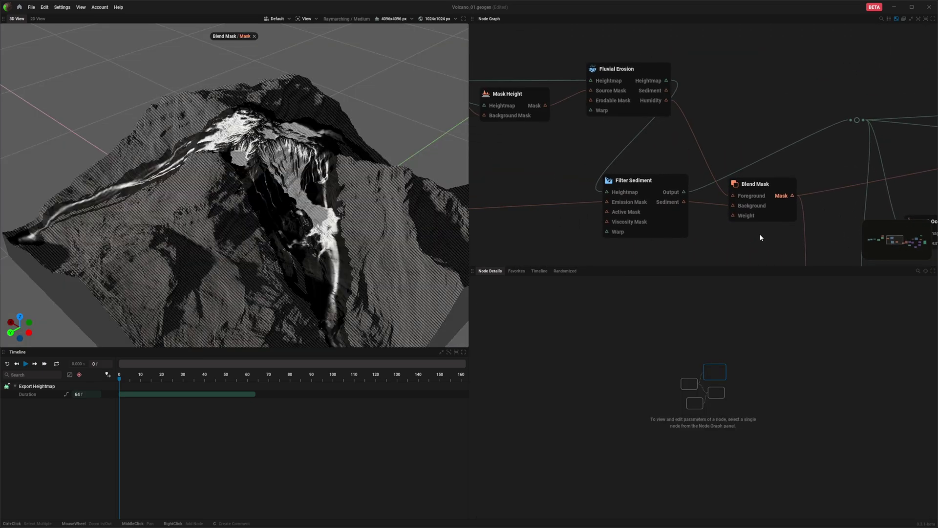
pyautogui.moveTo(221, 205); pyautogui.dragTo(275, 210)
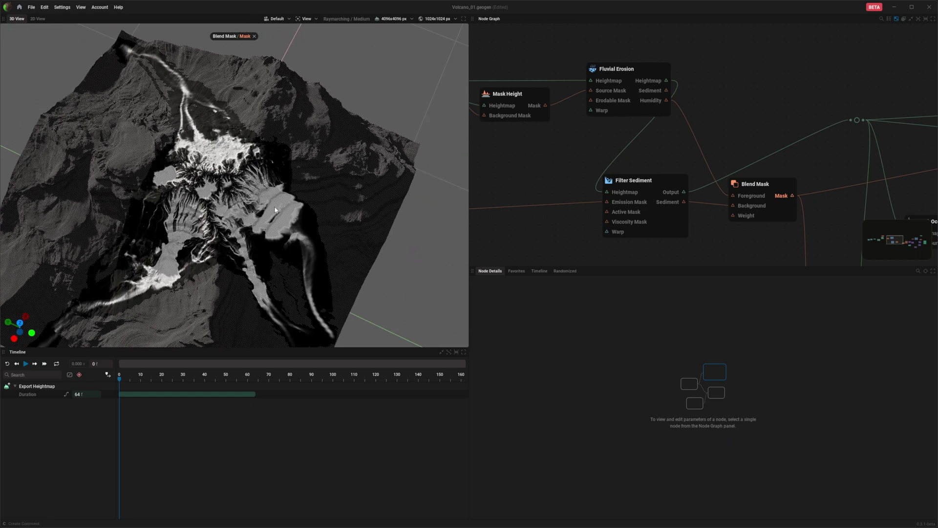
pyautogui.scroll(2, 762, 161)
pyautogui.click(767, 163)
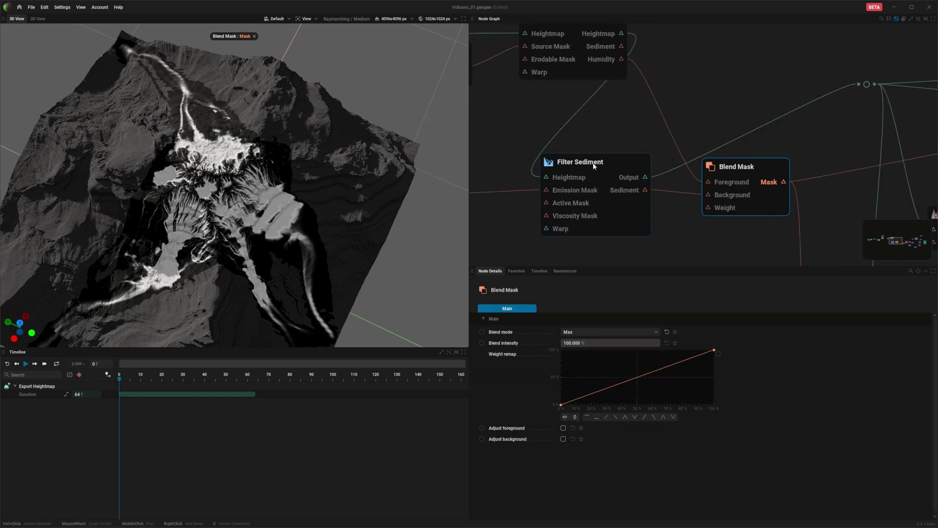
# - Preview the Fluvial Erosion heightmap on the terrain and inspect the node's parameters
pyautogui.click(629, 177)
pyautogui.scroll(-2, 593, 171)
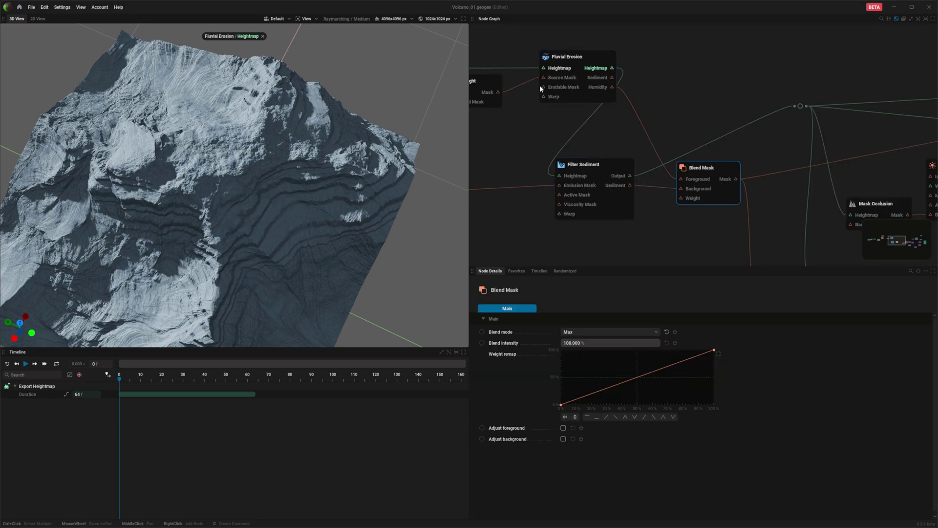
pyautogui.click(595, 68)
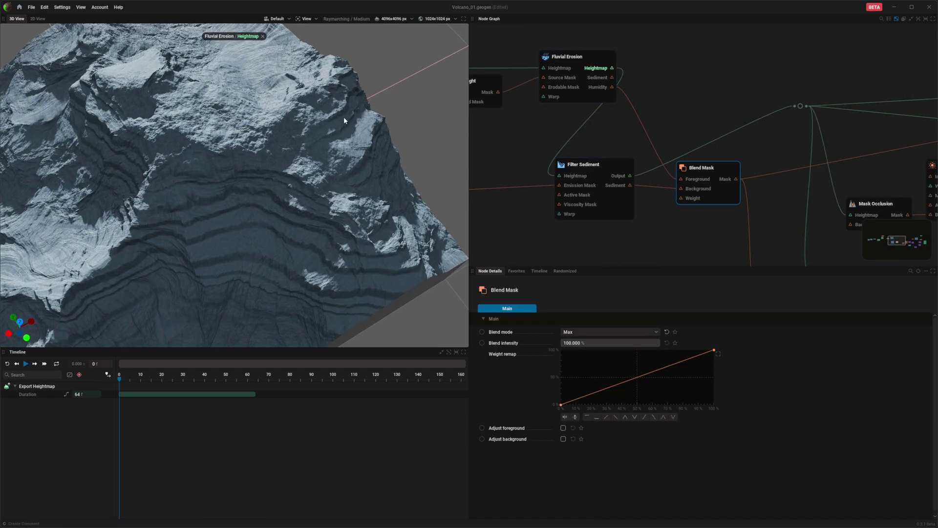
pyautogui.scroll(3, 668, 139)
pyautogui.click(584, 127)
pyautogui.click(588, 123)
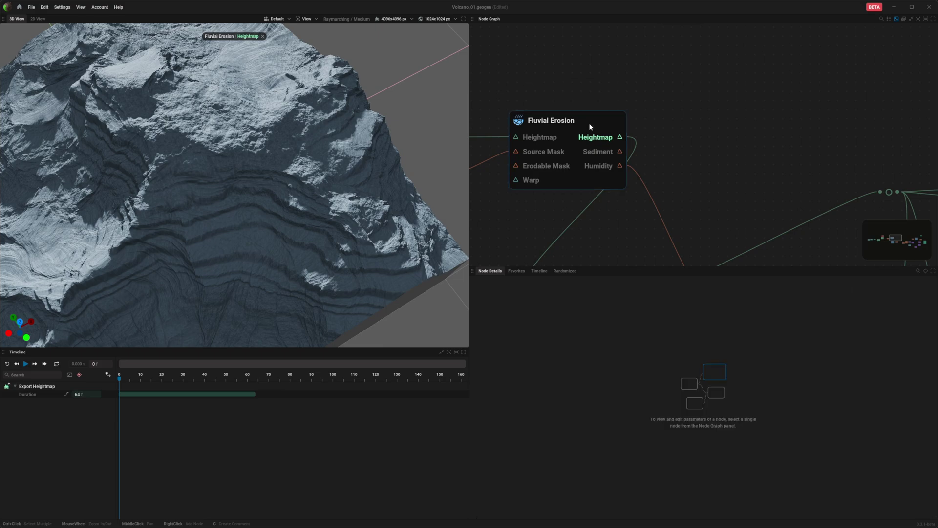
pyautogui.scroll(-2, 637, 135)
pyautogui.moveTo(636, 135); pyautogui.dragTo(718, 65, button='middle')
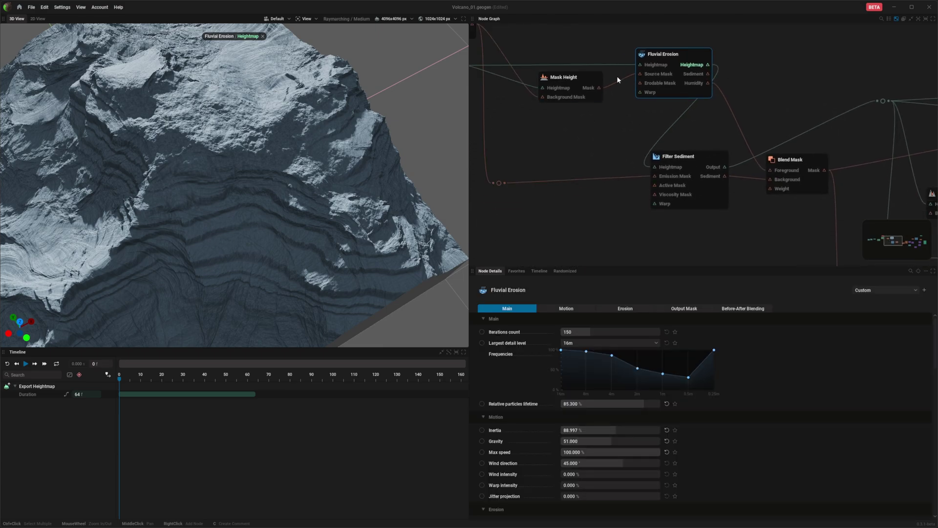
# - Compare the Filter Sediment output with the Blend Mask's mask in the 3D preview from different angles
pyautogui.click(562, 84)
pyautogui.click(695, 158)
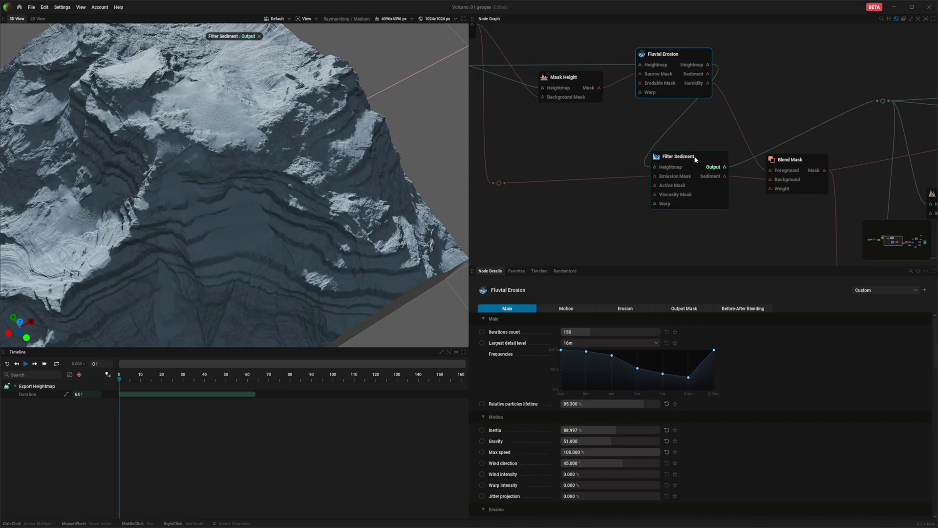
pyautogui.moveTo(735, 147); pyautogui.dragTo(674, 146, button='middle')
pyautogui.click(731, 162)
pyautogui.moveTo(742, 154); pyautogui.dragTo(703, 151, button='middle')
pyautogui.moveTo(313, 230); pyautogui.dragTo(232, 164)
pyautogui.moveTo(214, 201); pyautogui.dragTo(313, 229)
pyautogui.scroll(4, 730, 161)
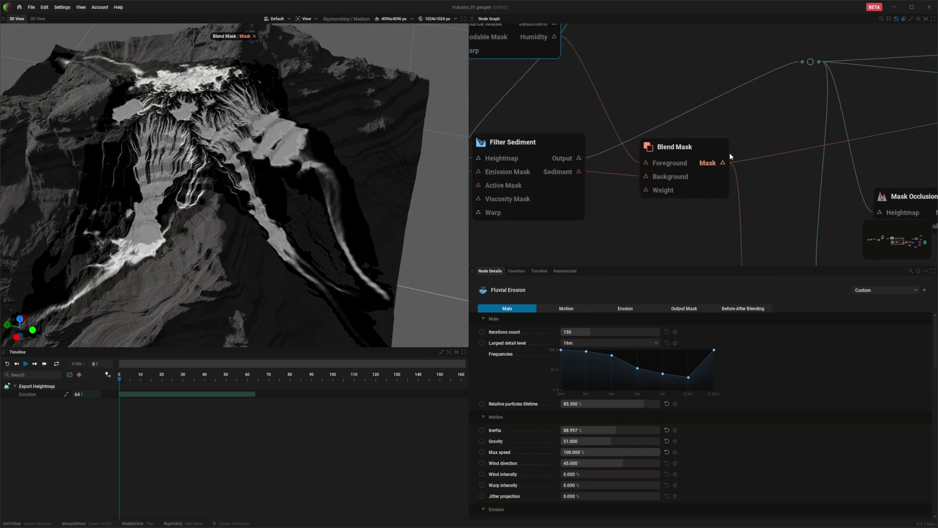
# - Add an Export Mask node connected to the Mask output of the Blend Mask node
pyautogui.moveTo(698, 110); pyautogui.dragTo(700, 185, button='middle')
pyautogui.scroll(-2, 700, 185)
pyautogui.moveTo(716, 223); pyautogui.dragTo(671, 59)
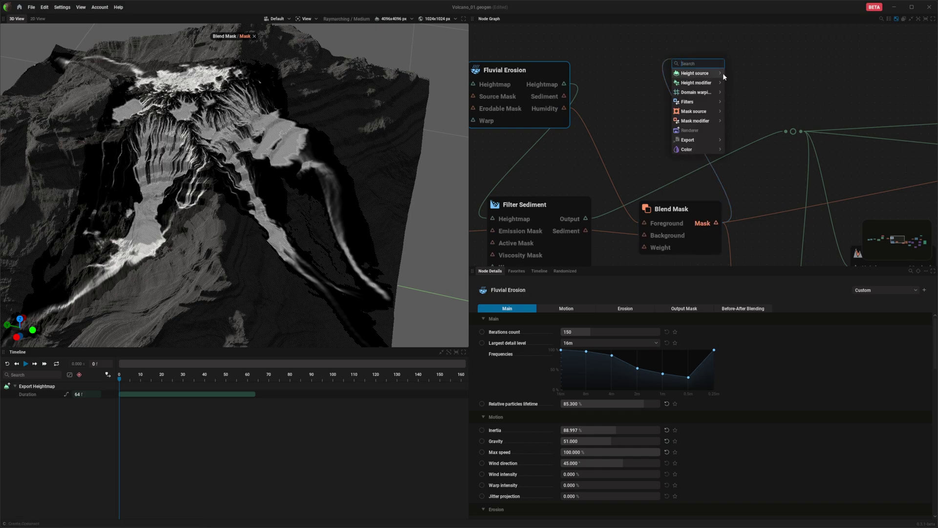
pyautogui.moveTo(692, 111)
pyautogui.moveTo(704, 142)
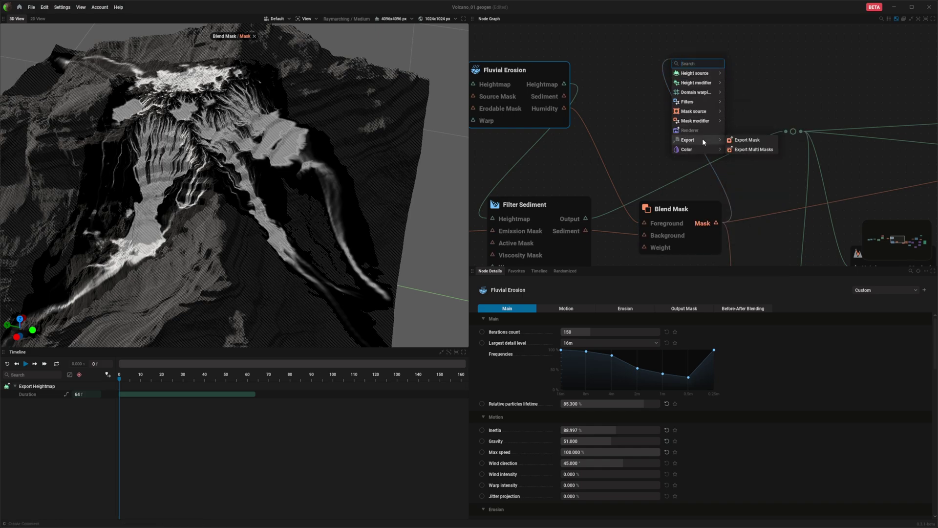
pyautogui.click(747, 140)
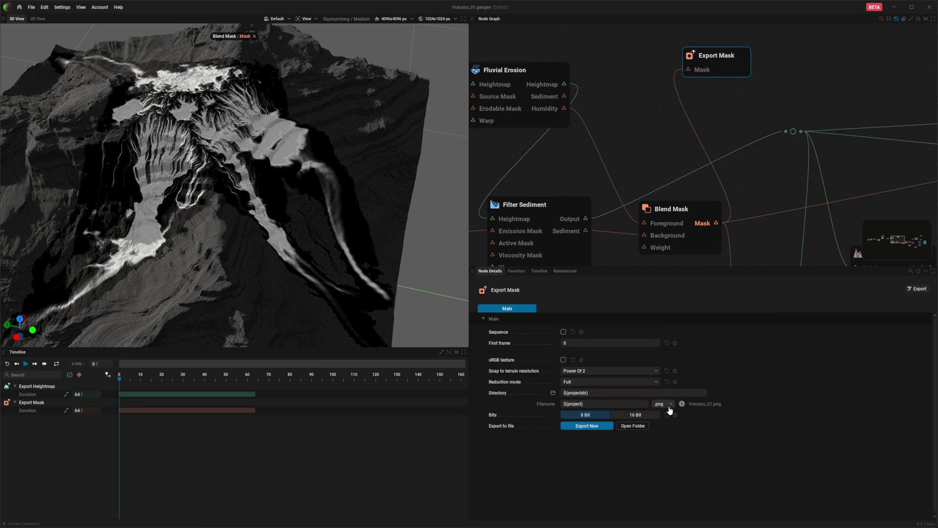
# - Set the Export Mask node's Snap to terrain resolution option to Snap To Unreal Terrain
pyautogui.click(589, 371)
pyautogui.click(591, 374)
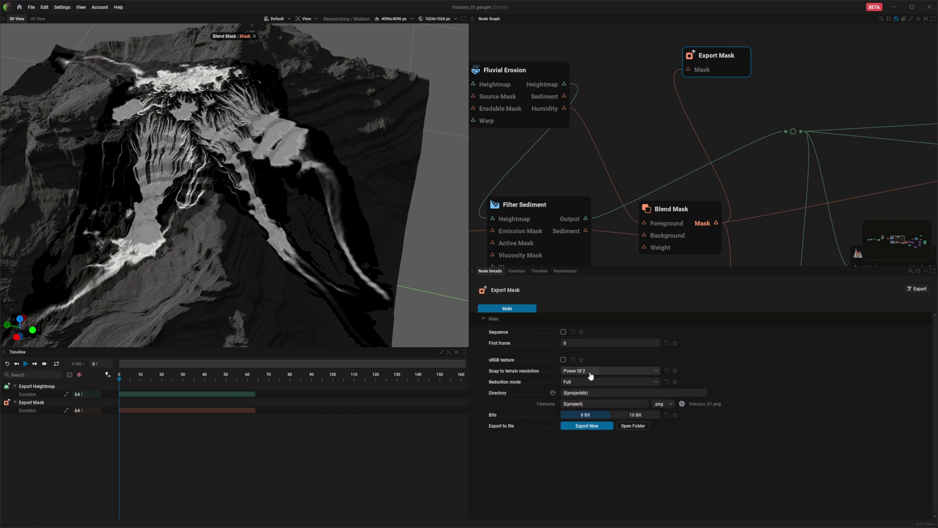
pyautogui.click(591, 372)
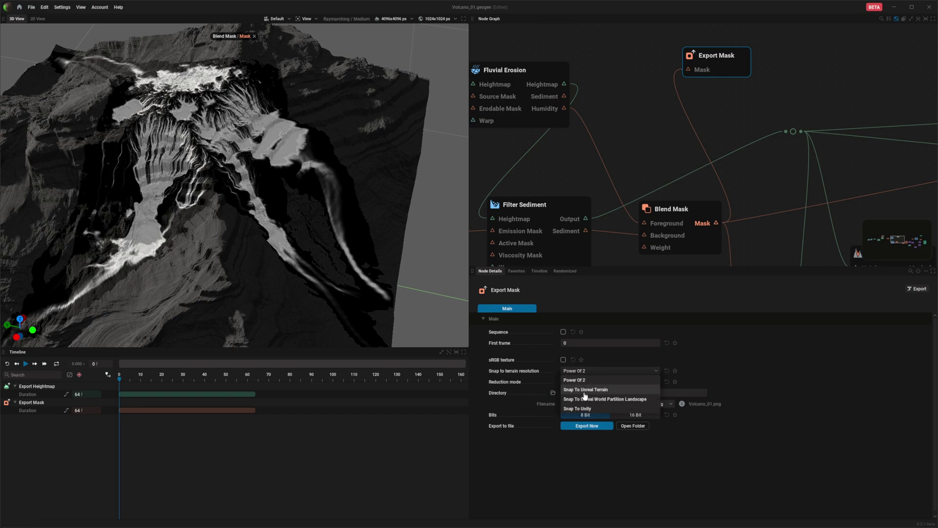
pyautogui.click(589, 390)
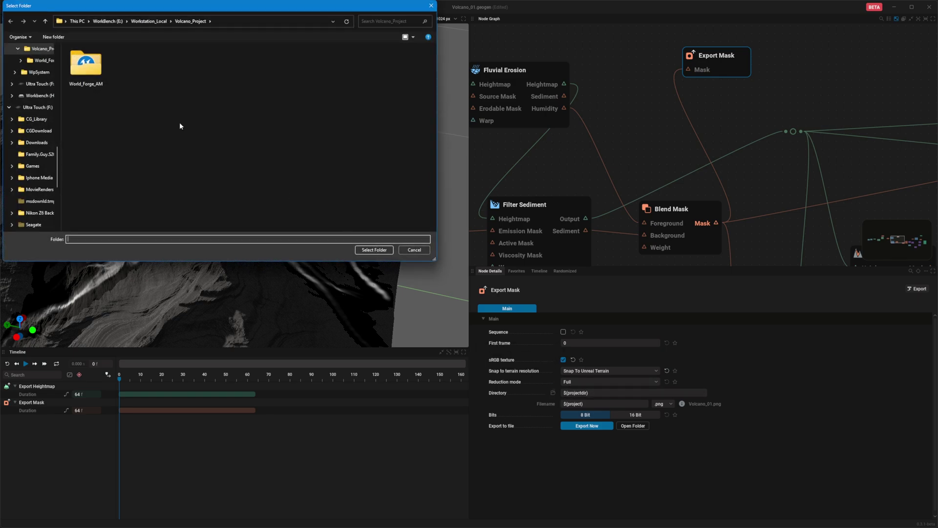
# - Export the mask as Lava_Flow in PNG format to the E:/Workstation_Local/Volcano_Project directory
pyautogui.click(374, 251)
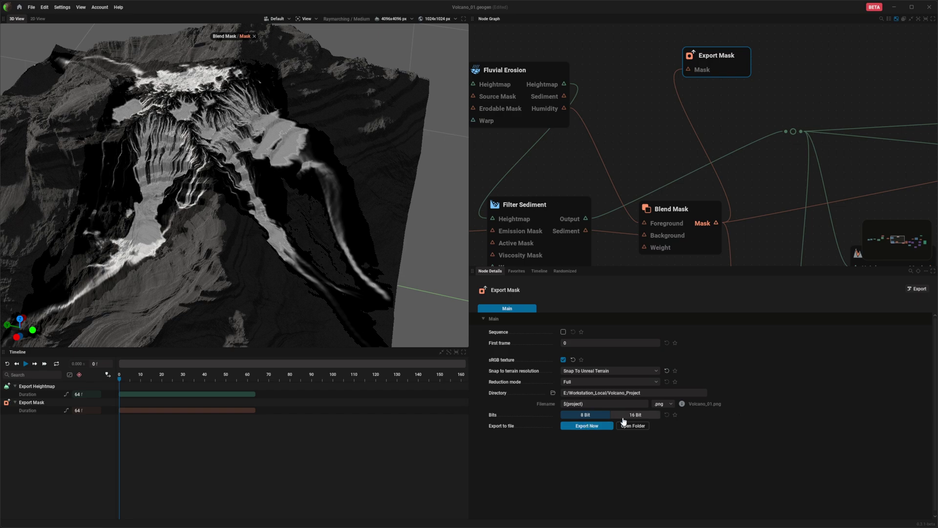
pyautogui.click(658, 405)
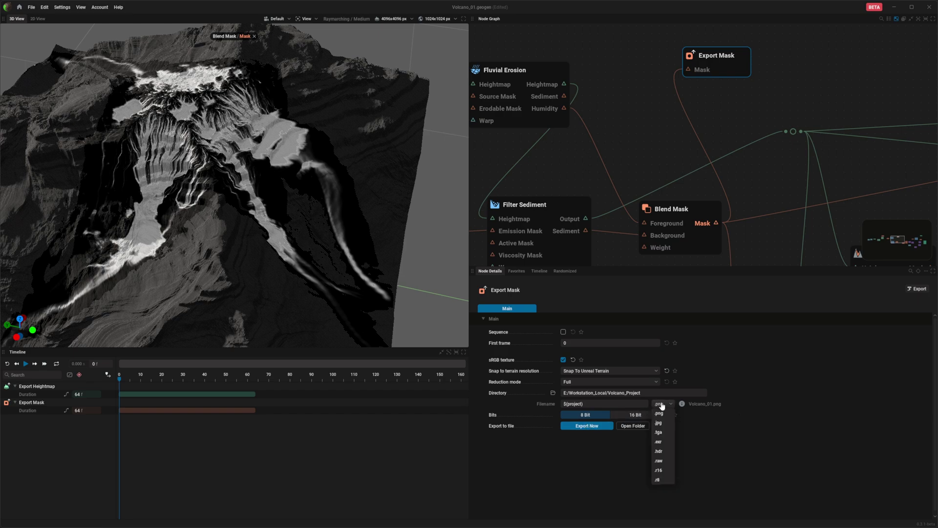
pyautogui.click(662, 405)
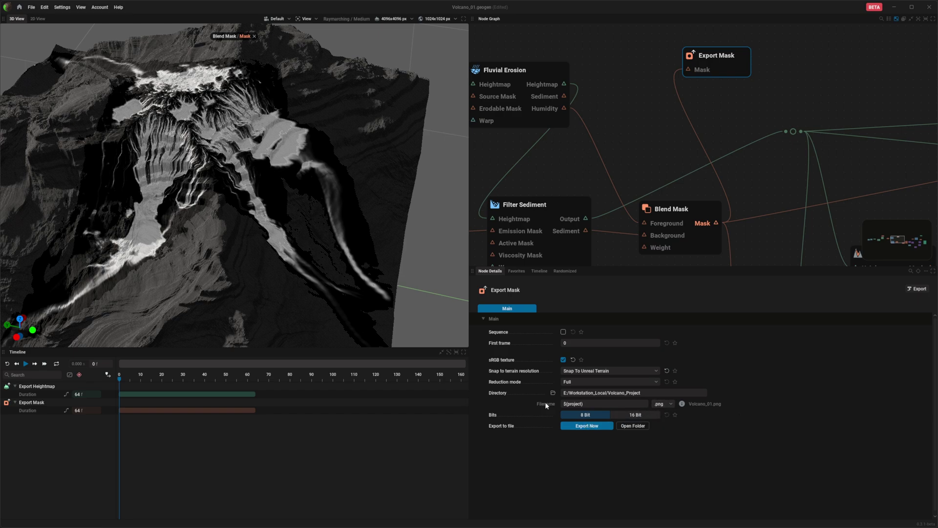
pyautogui.click(600, 406)
pyautogui.write('Lava_Flow')
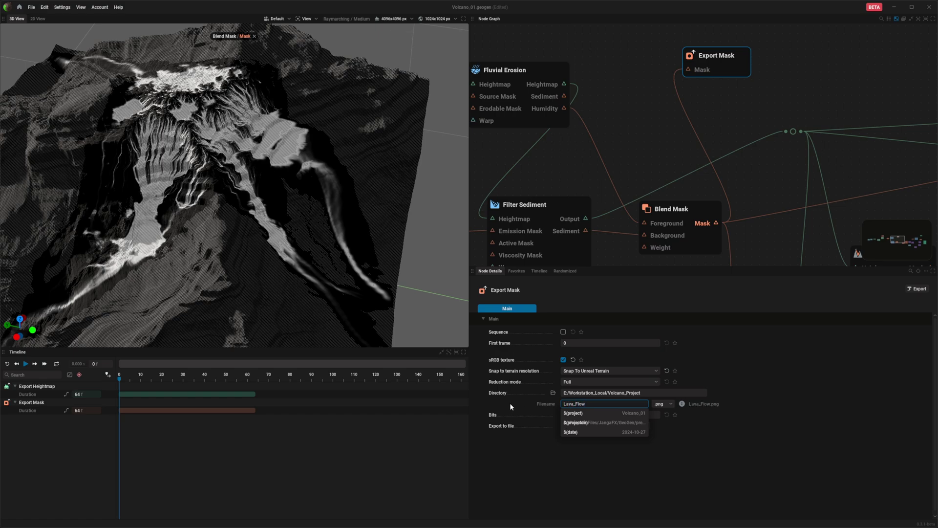
pyautogui.click(608, 491)
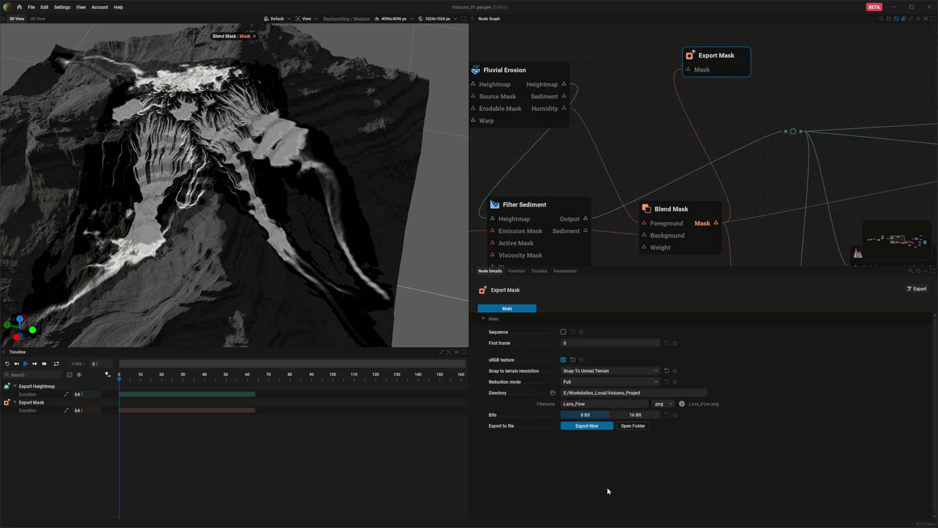
pyautogui.click(593, 426)
# - Open the exported Lava_Flow image from the Volcano_Project folder and inspect its lava detail up close
pyautogui.moveTo(0, 164); pyautogui.dragTo(464, 155)
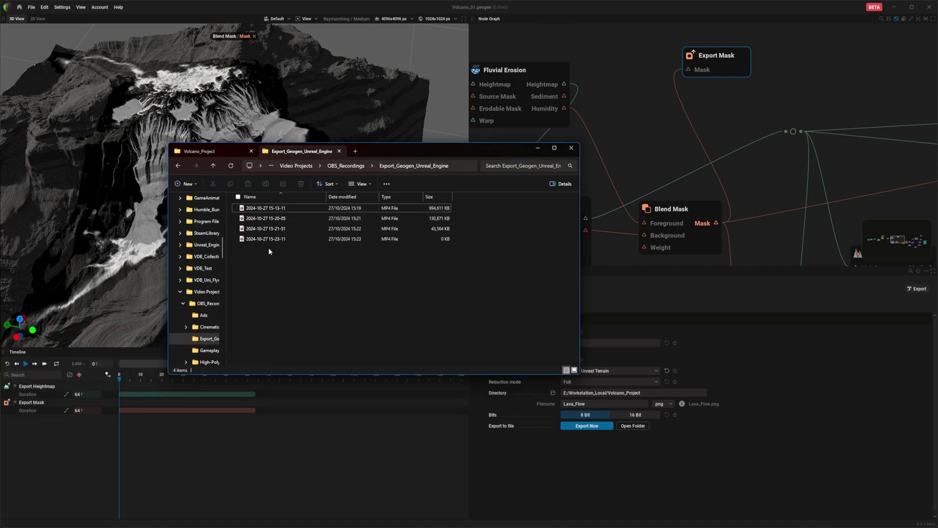
pyautogui.click(236, 158)
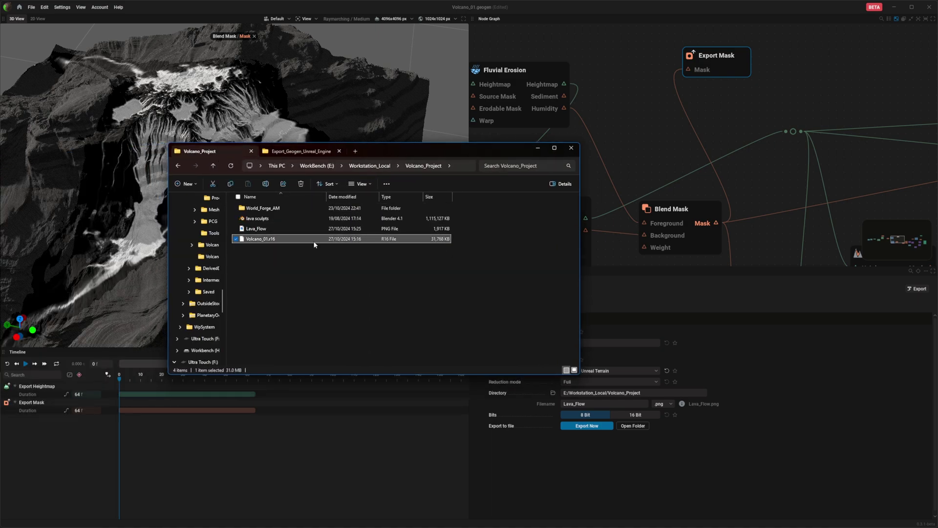
pyautogui.click(261, 233)
pyautogui.doubleClick(260, 231)
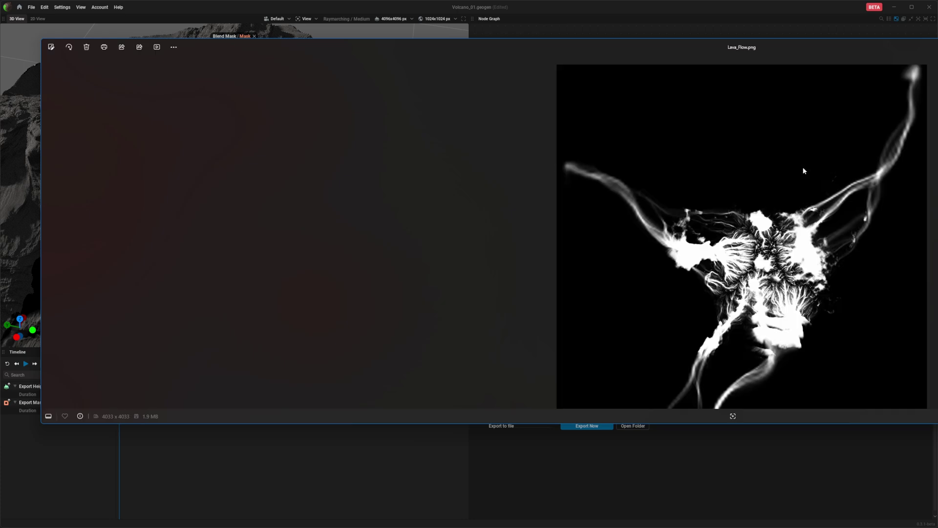
pyautogui.moveTo(605, 44); pyautogui.dragTo(322, 56)
pyautogui.scroll(5, 542, 236)
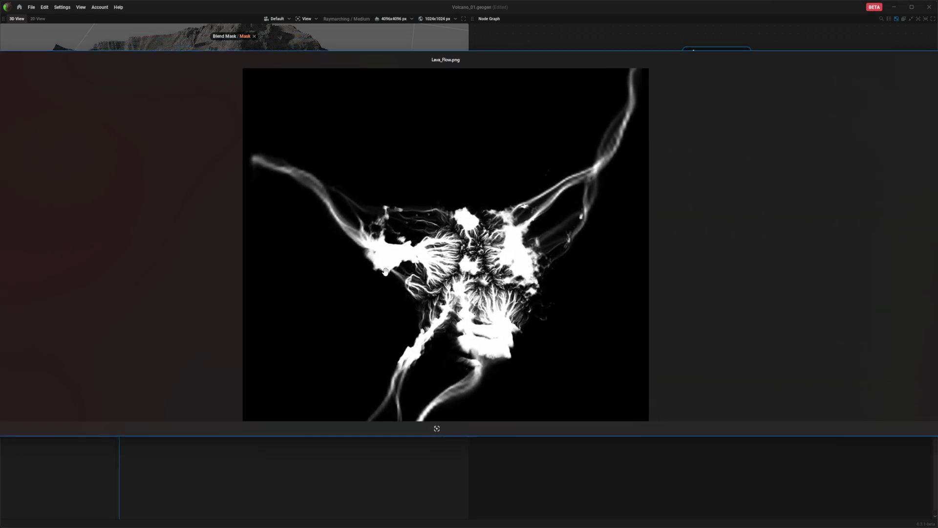
pyautogui.scroll(4, 542, 237)
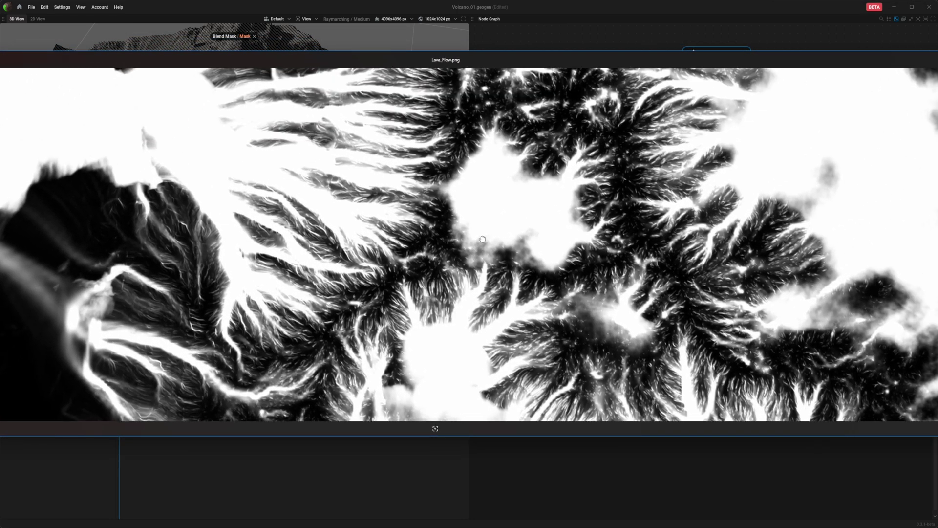
pyautogui.scroll(-3, 663, 246)
pyautogui.scroll(-5, 664, 246)
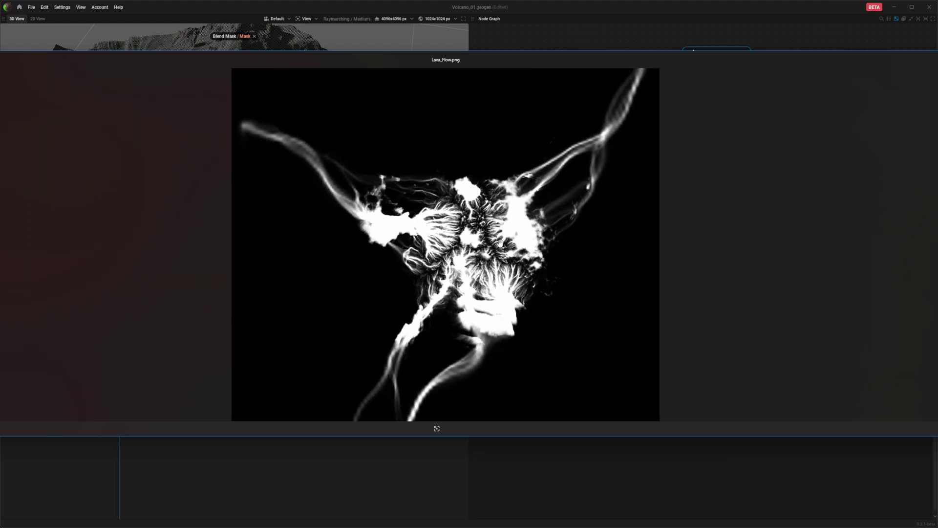
pyautogui.hotkey('alt', 'F4')
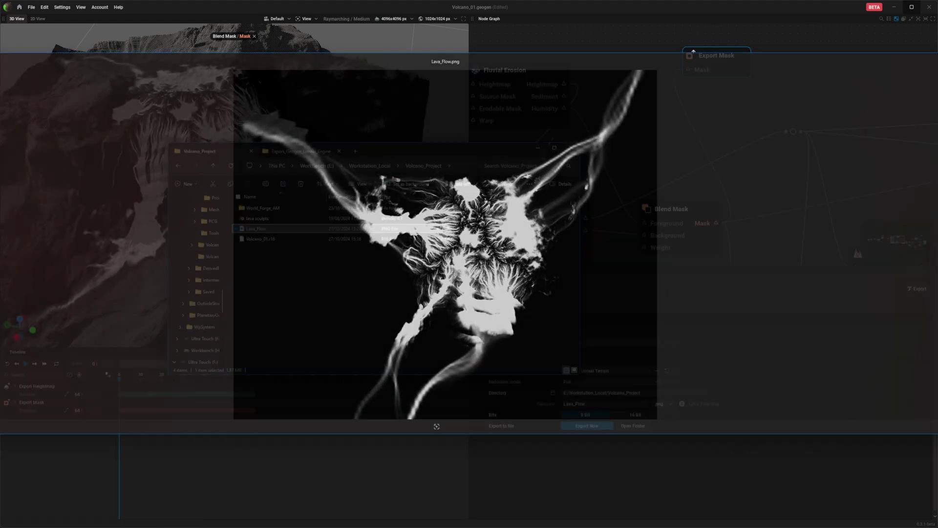
# - Switch to Unreal Engine and import Lava_Flow from the Volcano_Project folder into the project's root Content folder
pyautogui.click(894, 7)
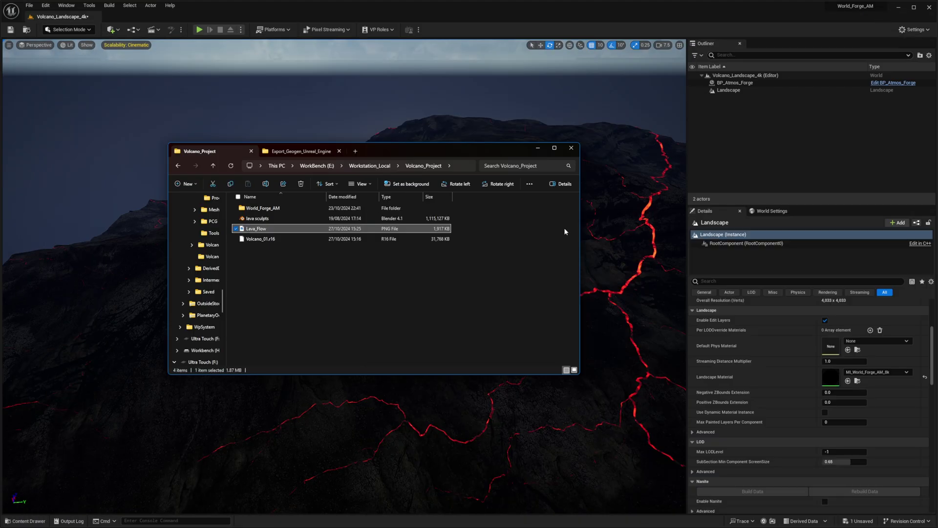
pyautogui.moveTo(481, 104); pyautogui.dragTo(562, 110, button='right')
pyautogui.click(497, 175)
pyautogui.moveTo(497, 175); pyautogui.dragTo(548, 188, button='right')
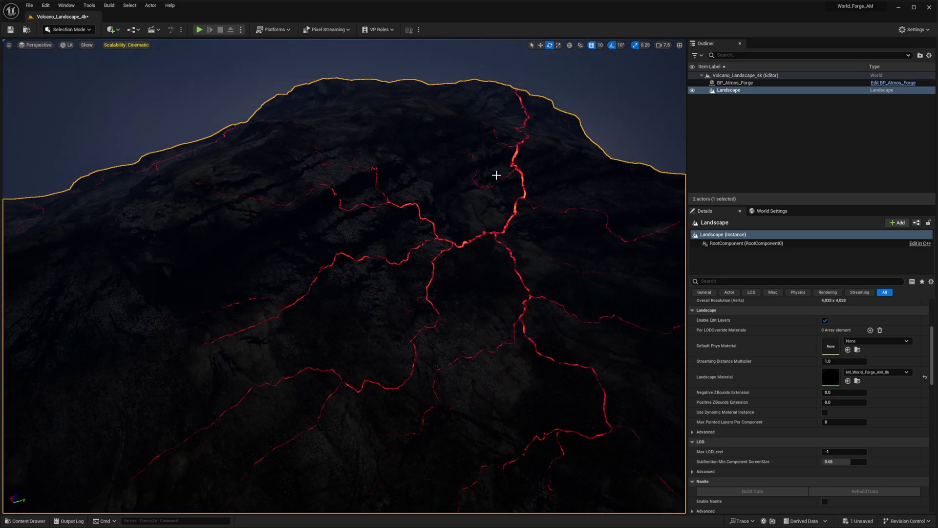
pyautogui.hotkey('ctrl', 'space')
pyautogui.click(589, 422)
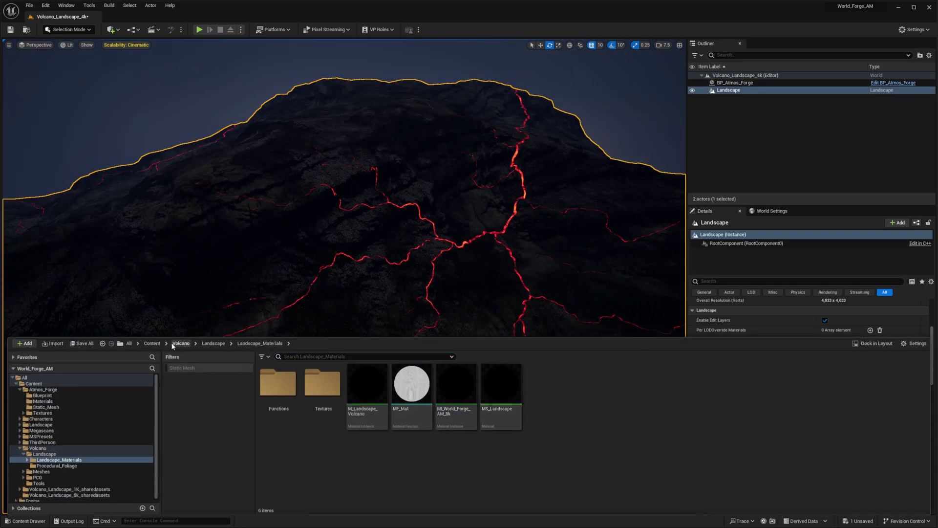
pyautogui.click(153, 343)
pyautogui.rightClick(514, 458)
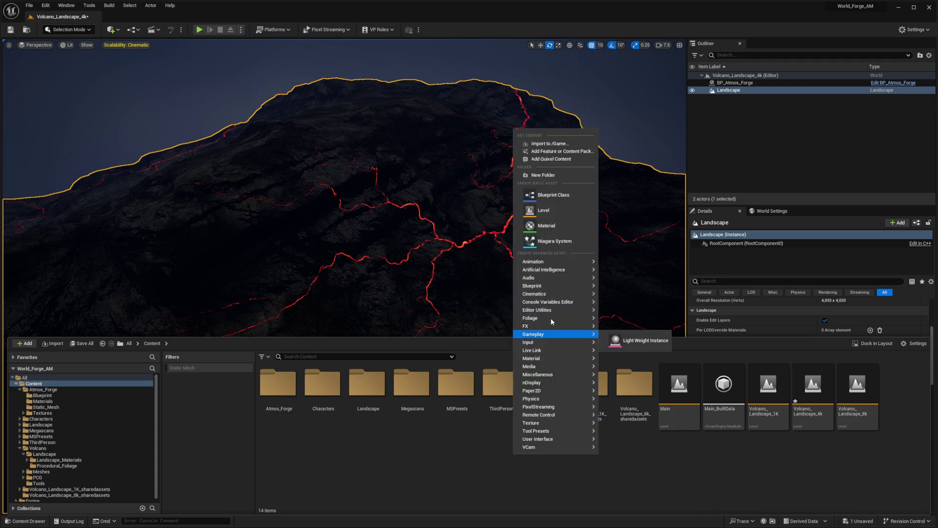
pyautogui.click(549, 143)
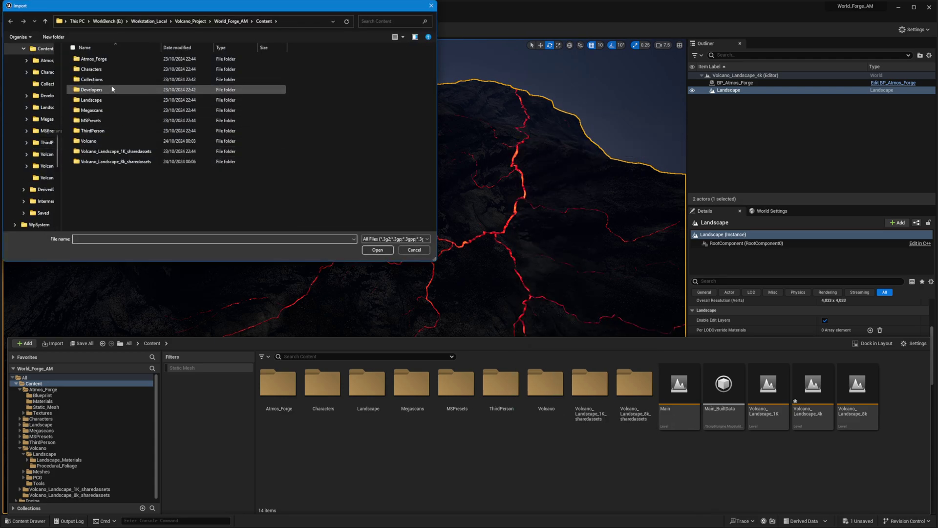
pyautogui.click(157, 22)
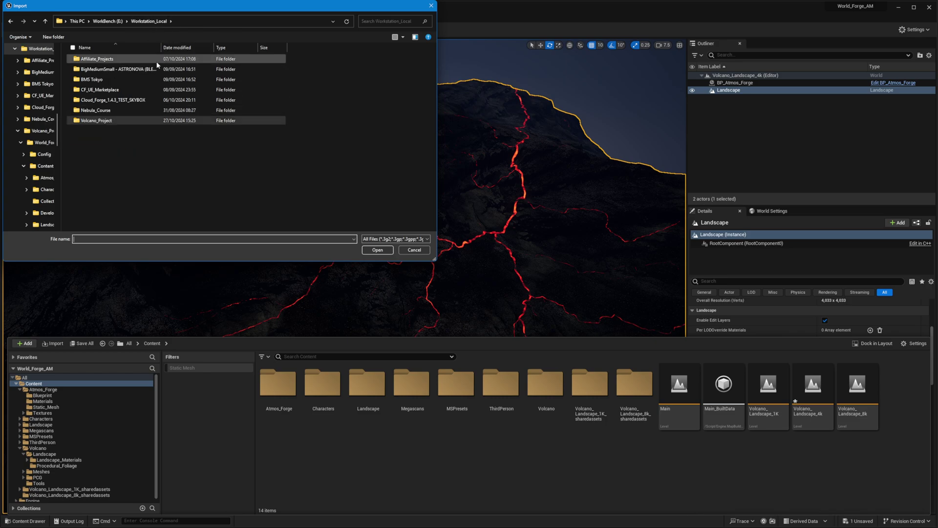
pyautogui.doubleClick(98, 120)
pyautogui.doubleClick(127, 78)
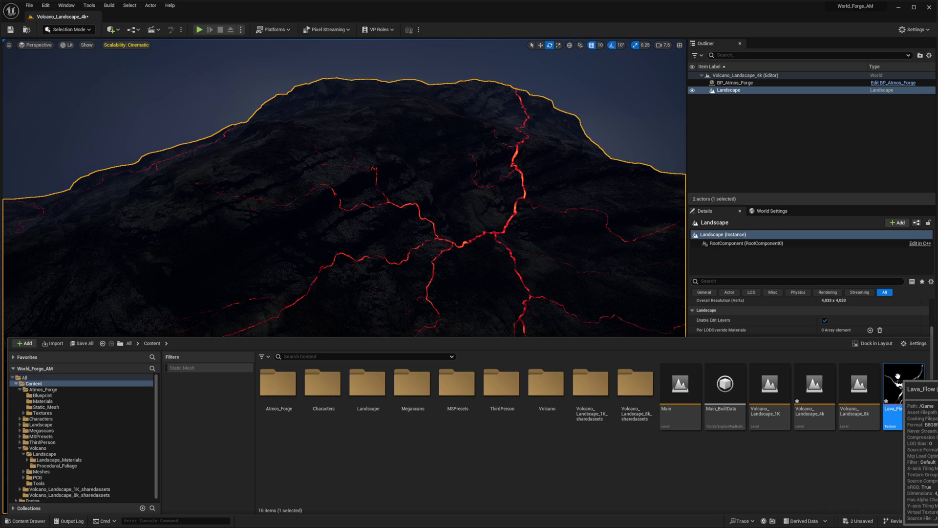
# - Examine the existing lava rivers on the volcano landscape from several angles
pyautogui.moveTo(408, 218); pyautogui.dragTo(473, 176, button='right')
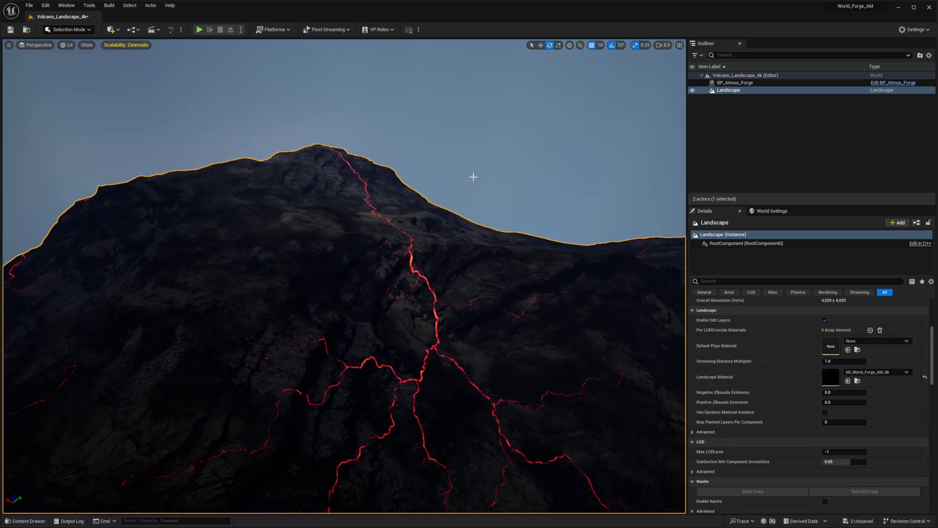
pyautogui.scroll(1, 432, 299)
pyautogui.moveTo(432, 300); pyautogui.dragTo(410, 299, button='right')
pyautogui.scroll(1, 272, 298)
pyautogui.moveTo(272, 297); pyautogui.dragTo(293, 269, button='right')
pyautogui.moveTo(442, 316); pyautogui.dragTo(442, 316, button='right')
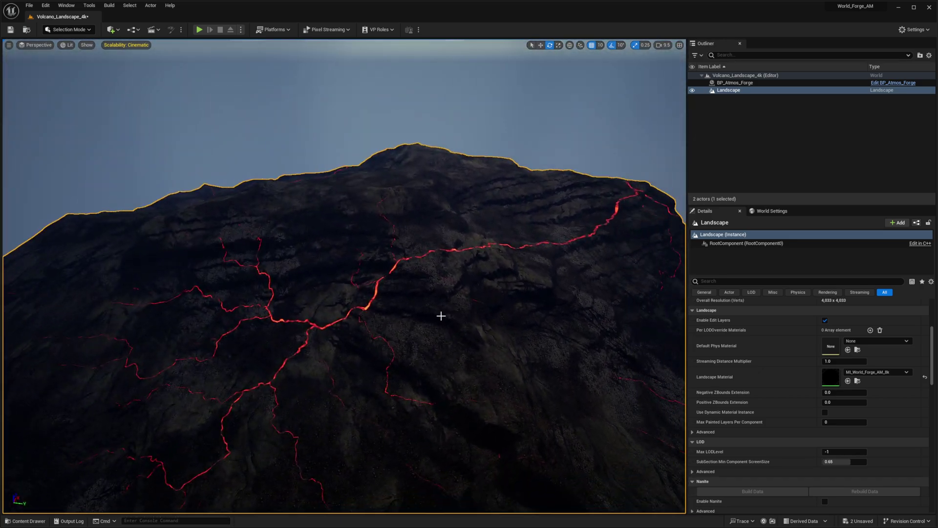
pyautogui.hotkey('ctrl', 'space')
pyautogui.hotkey('ctrl', 'space')
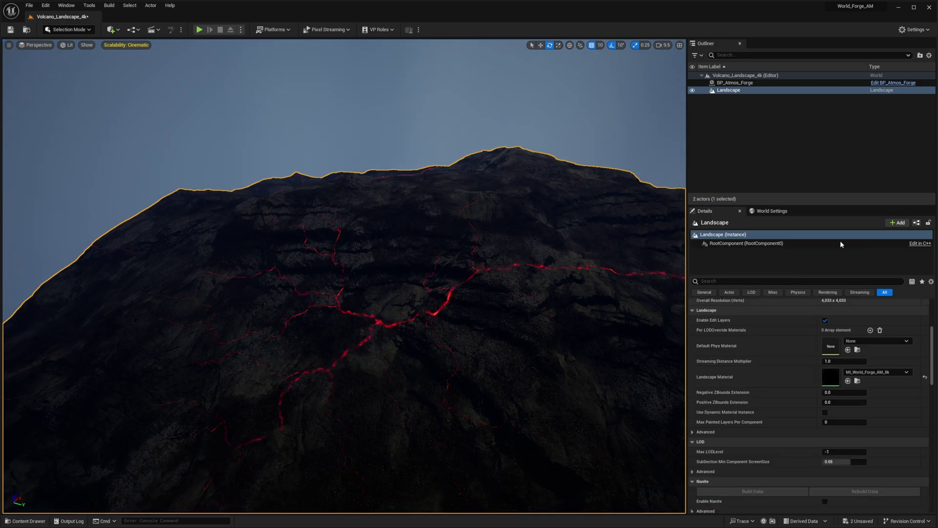
pyautogui.moveTo(537, 133); pyautogui.dragTo(480, 121, button='right')
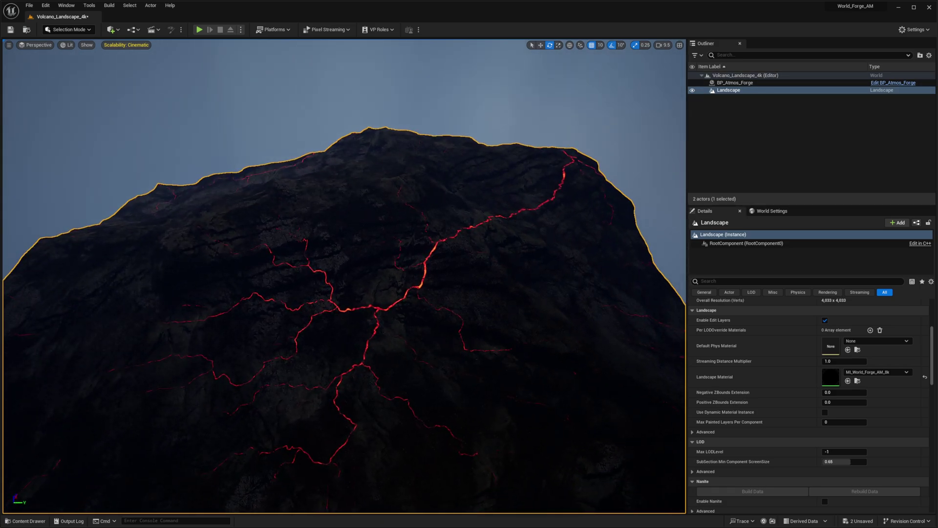
# - Bring up the MI_World_Forge_AM_8k material instance and convert the Lava_Flow texture to a virtual texture
pyautogui.moveTo(936, 146); pyautogui.dragTo(453, 107)
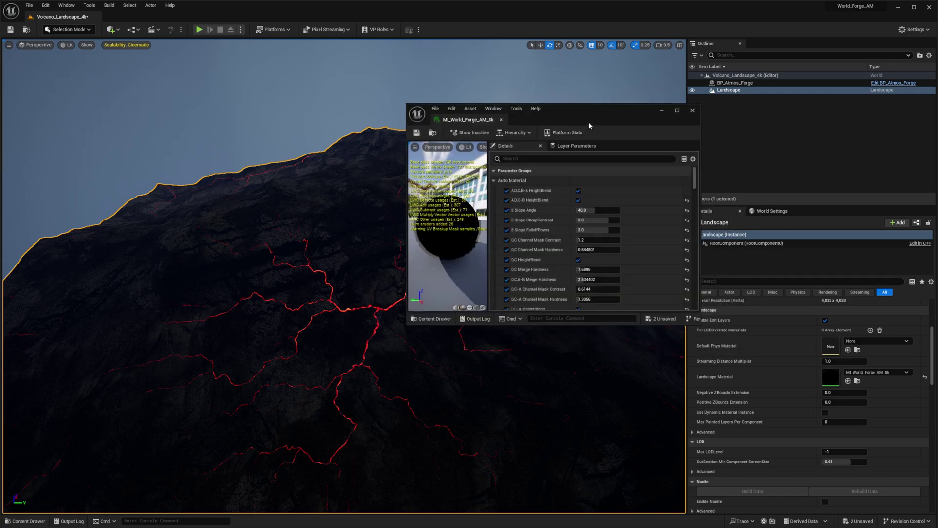
pyautogui.scroll(-5, 627, 260)
pyautogui.hotkey('ctrl', 'space')
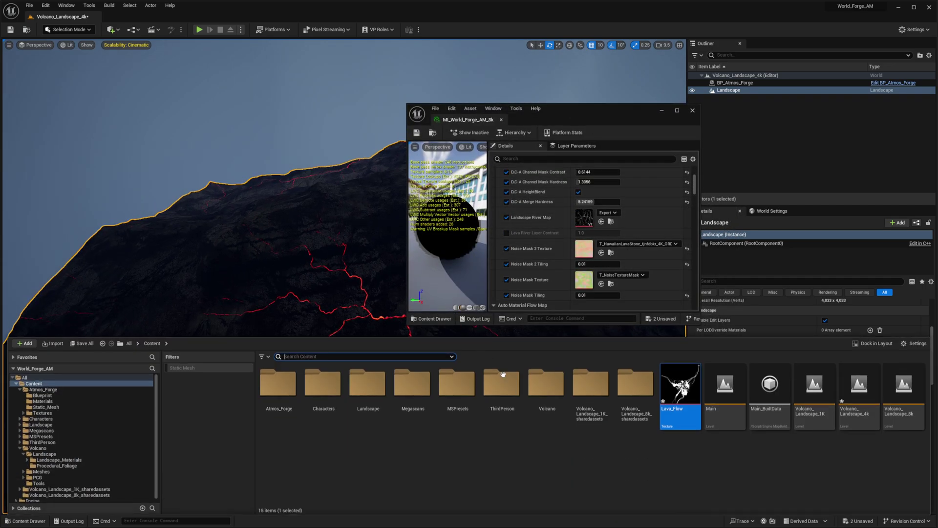
pyautogui.moveTo(680, 388)
pyautogui.mouseDown()
pyautogui.moveTo(593, 217)
pyautogui.moveTo(588, 230)
pyautogui.moveTo(670, 379)
pyautogui.mouseUp()
pyautogui.rightClick(672, 376)
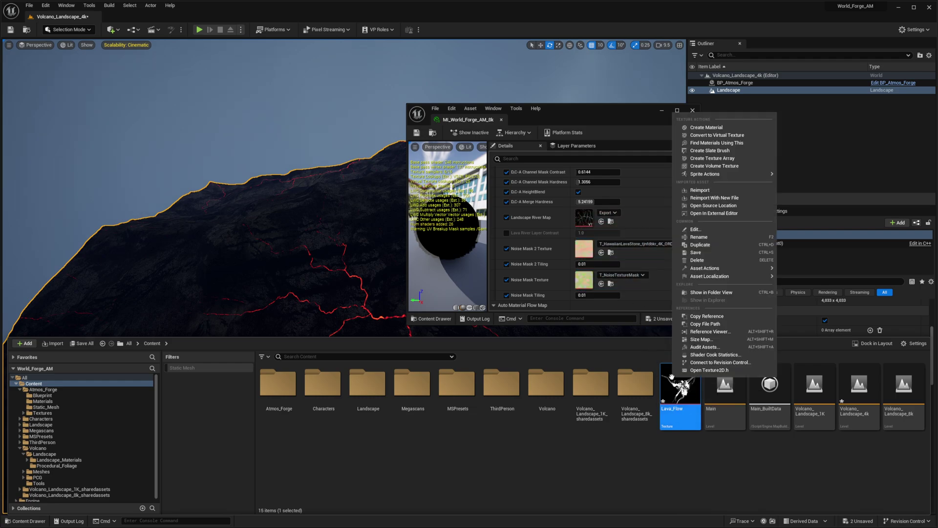
pyautogui.click(716, 136)
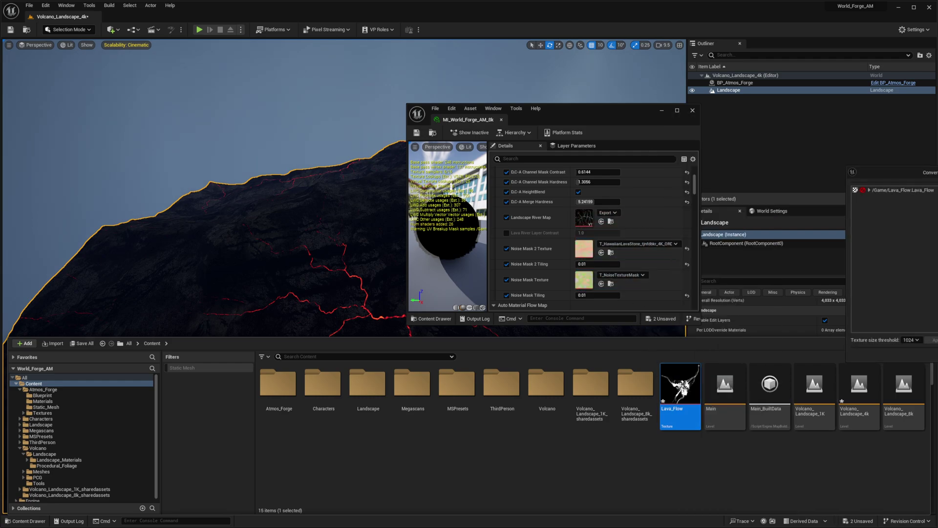
pyautogui.click(798, 360)
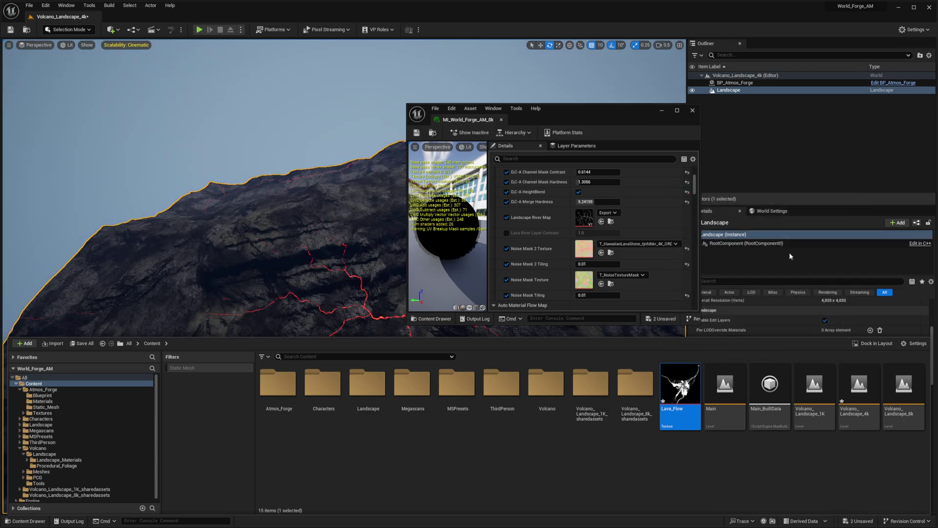
# - Assign the Lava_Flow texture to the Landscape River Map parameter of MI_World_Forge_AM_8k
pyautogui.moveTo(676, 386); pyautogui.dragTo(587, 218)
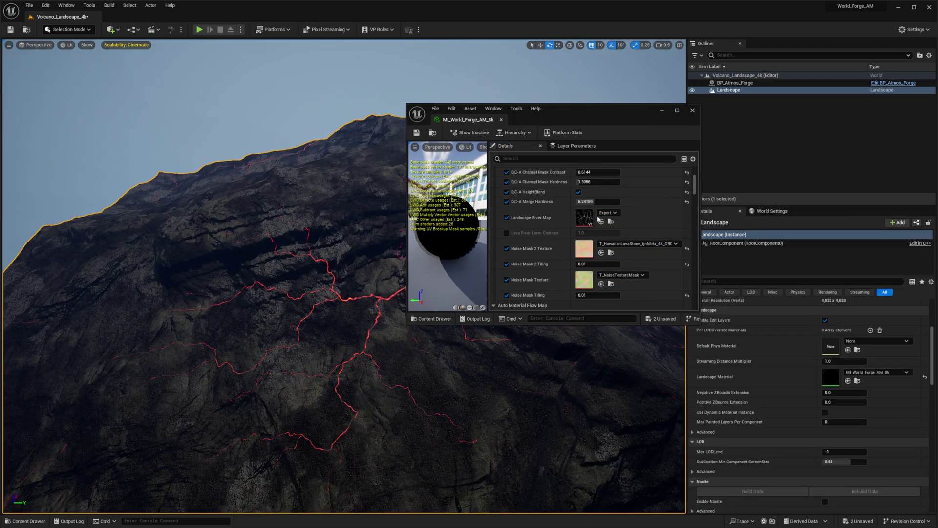
pyautogui.moveTo(584, 116); pyautogui.dragTo(608, 112)
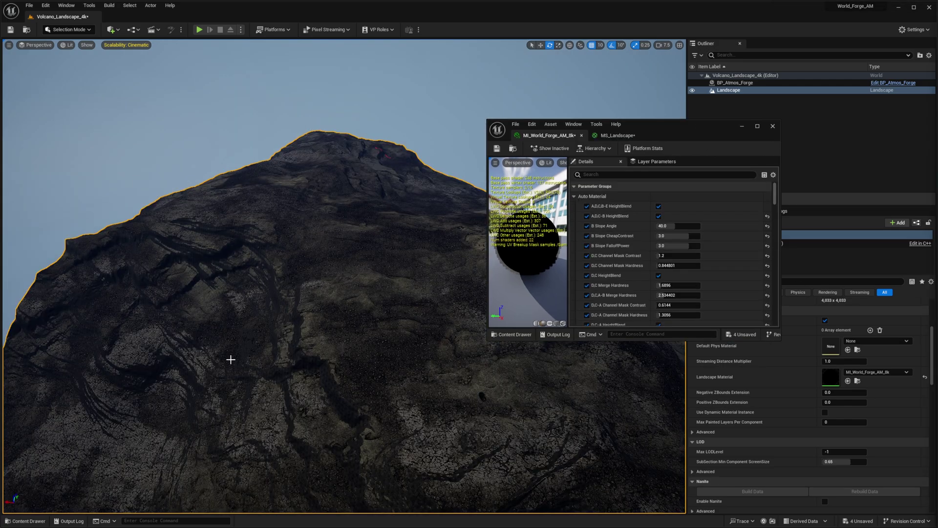
pyautogui.hotkey('ctrl', 'space')
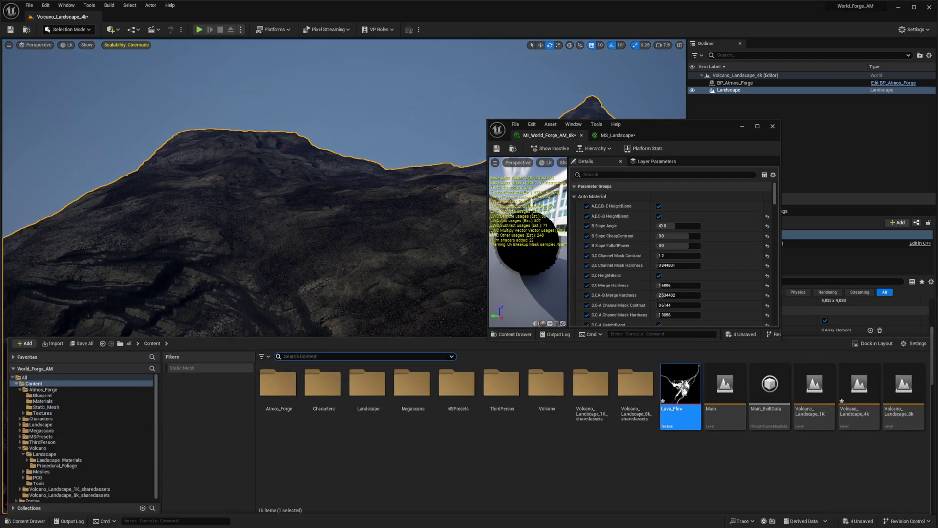
pyautogui.rightClick(682, 396)
pyautogui.click(682, 398)
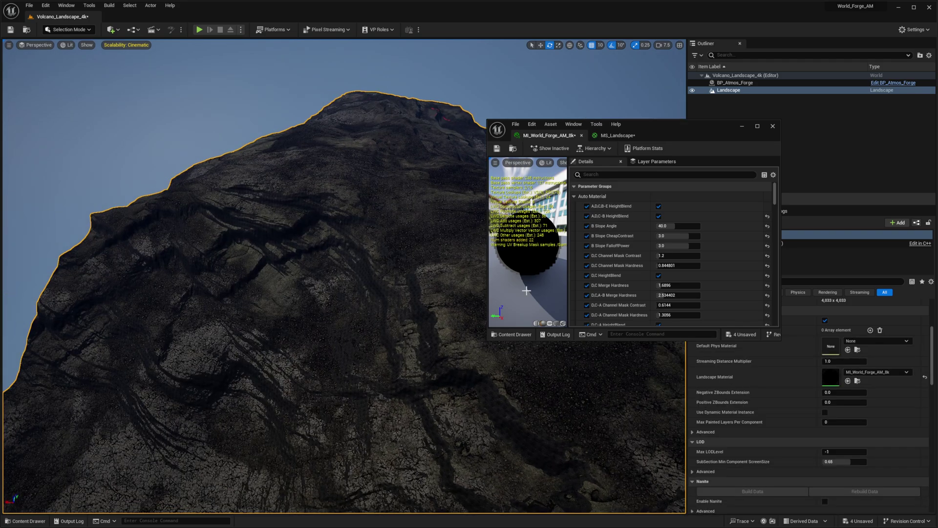
pyautogui.scroll(-2, 642, 244)
pyautogui.scroll(-3, 642, 245)
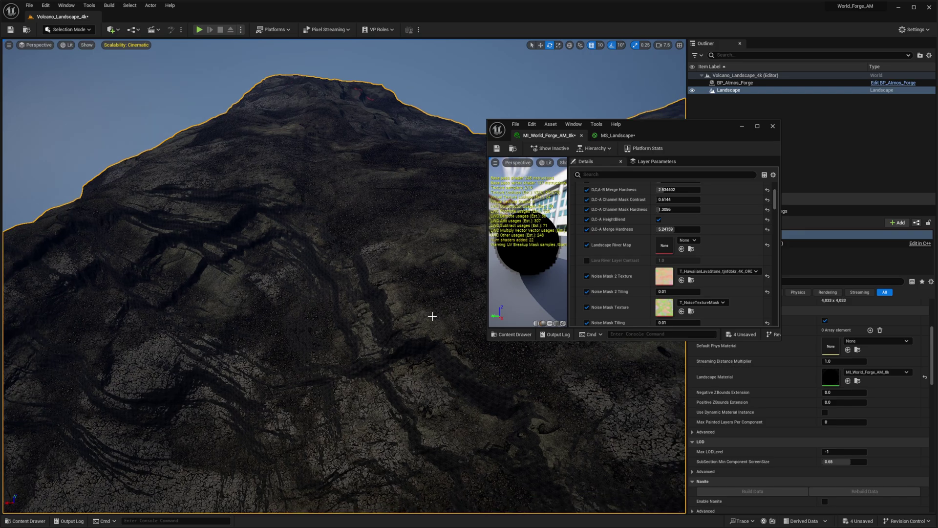
pyautogui.hotkey('ctrl', 'space')
pyautogui.moveTo(680, 394); pyautogui.dragTo(665, 245)
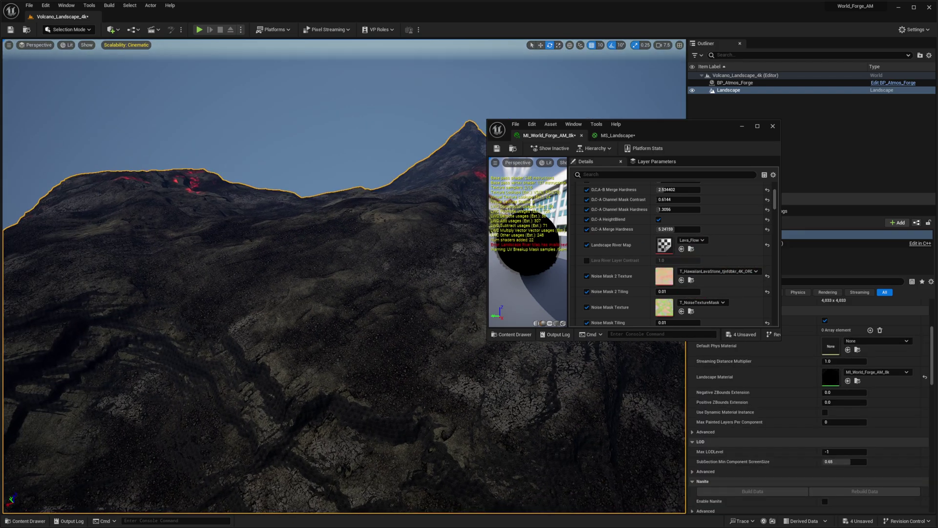
# - Set Landscape Size to 4033 in the Auto Material Flow Map parameters of MI_World_Forge_AM_8k
pyautogui.press('w')
pyautogui.moveTo(361, 342)
pyautogui.mouseDown(button='right')
pyautogui.moveTo(298, 284)
pyautogui.moveTo(391, 318)
pyautogui.mouseUp(button='right')
pyautogui.scroll(1, 360, 341)
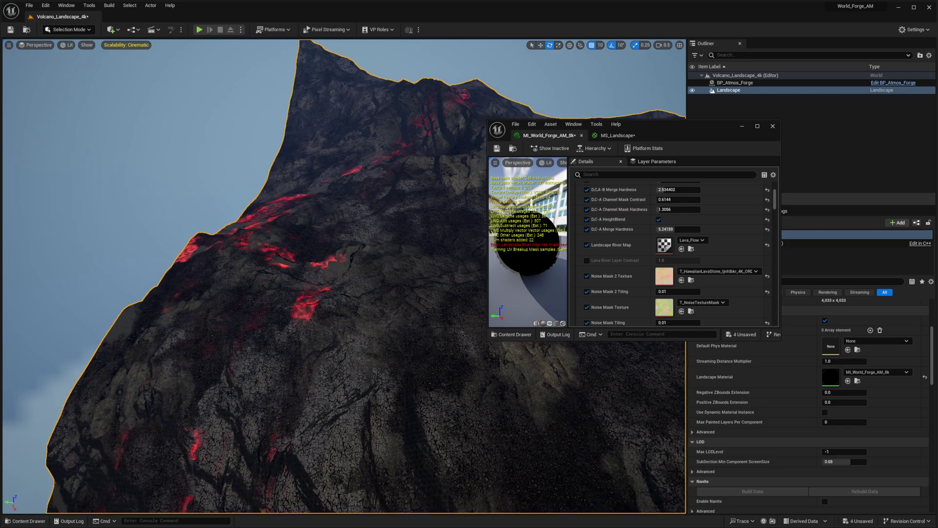
pyautogui.scroll(-3, 638, 294)
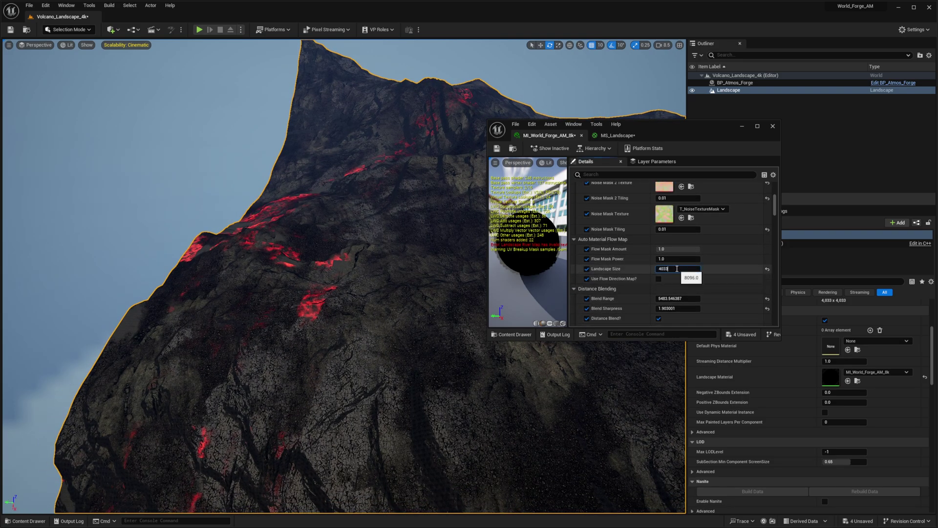
pyautogui.press('Return')
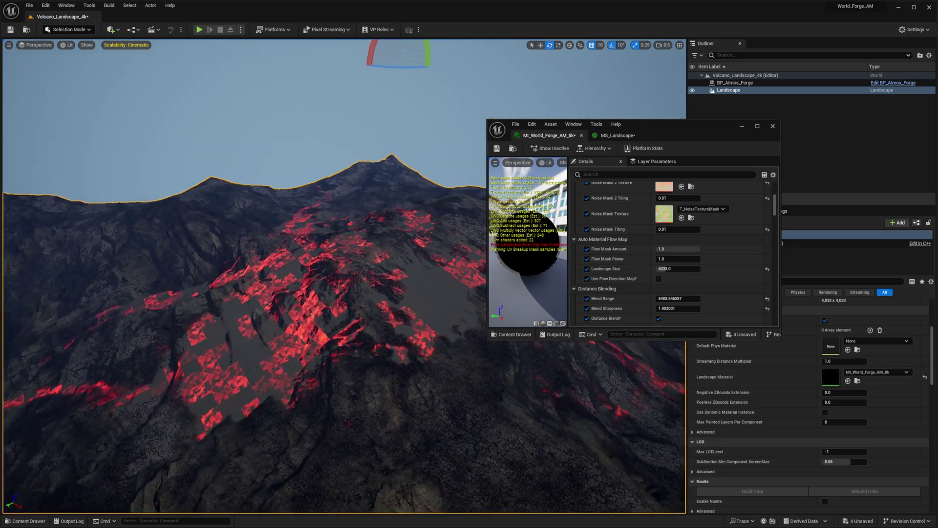
# - Set both Flow Mask Amount and Flow Mask Power to 0.1 in the Auto Material Flow Map parameters
pyautogui.moveTo(361, 342); pyautogui.dragTo(391, 309, button='right')
pyautogui.moveTo(333, 235)
pyautogui.mouseDown(button='right')
pyautogui.moveTo(333, 312)
pyautogui.moveTo(333, 235)
pyautogui.mouseUp(button='right')
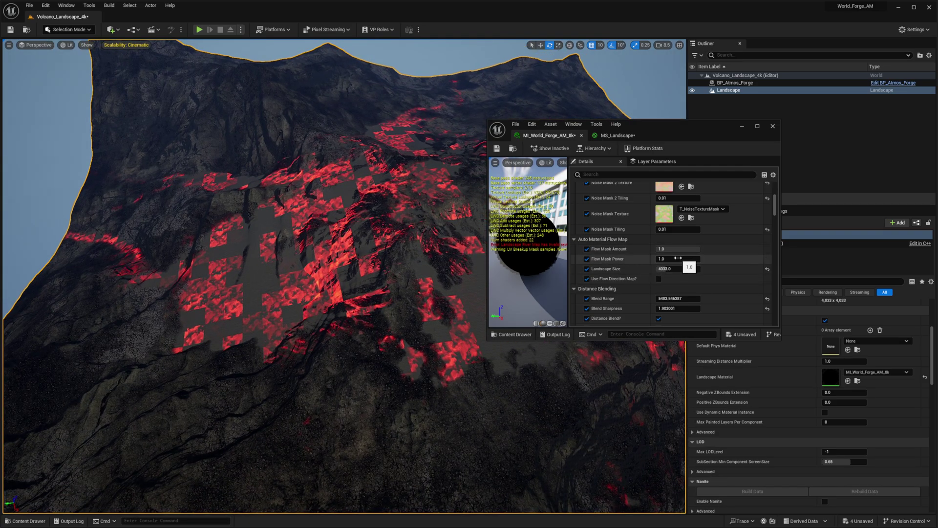
pyautogui.moveTo(672, 249); pyautogui.dragTo(670, 249)
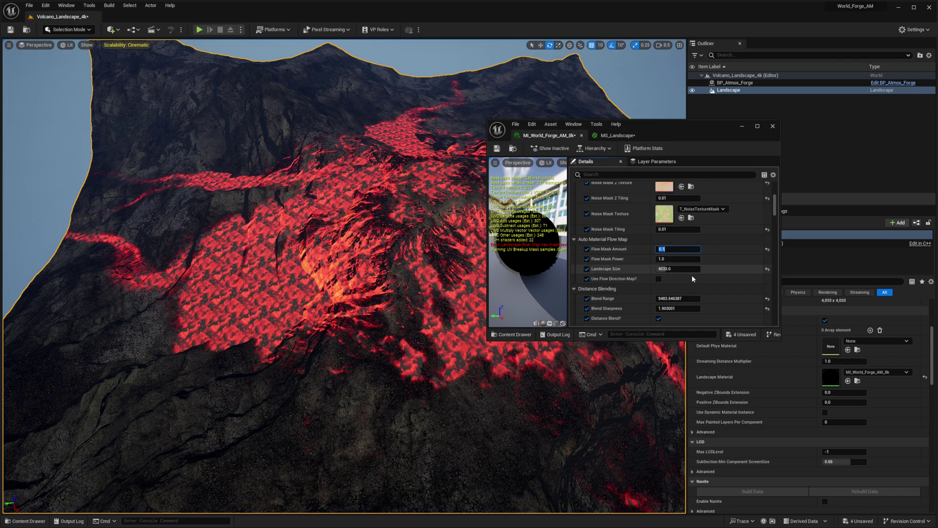
pyautogui.click(677, 260)
pyautogui.write('0.1')
pyautogui.moveTo(439, 260); pyautogui.dragTo(469, 225, button='right')
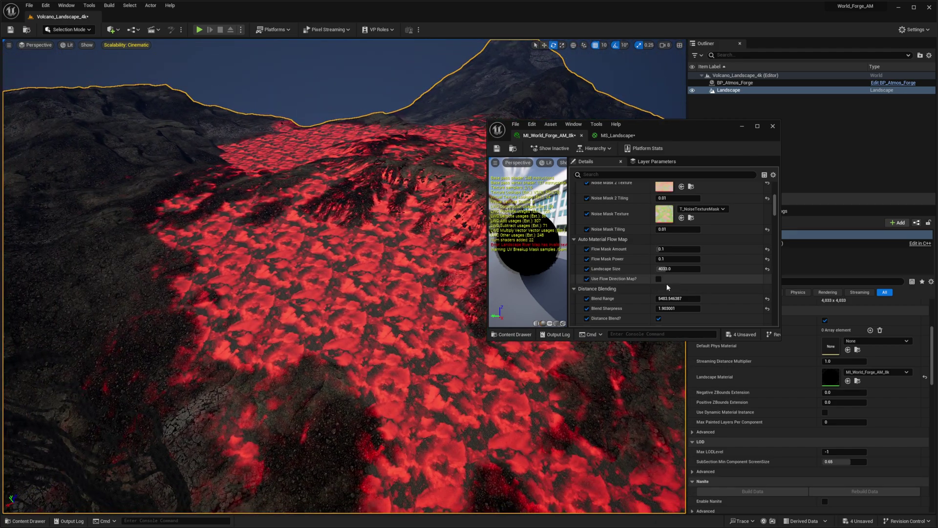
# - Review the material's Distance Blending and Flow Map parameters and examine the lava on the volcano's slopes from several angles
pyautogui.scroll(-5, 666, 283)
pyautogui.scroll(5, 672, 271)
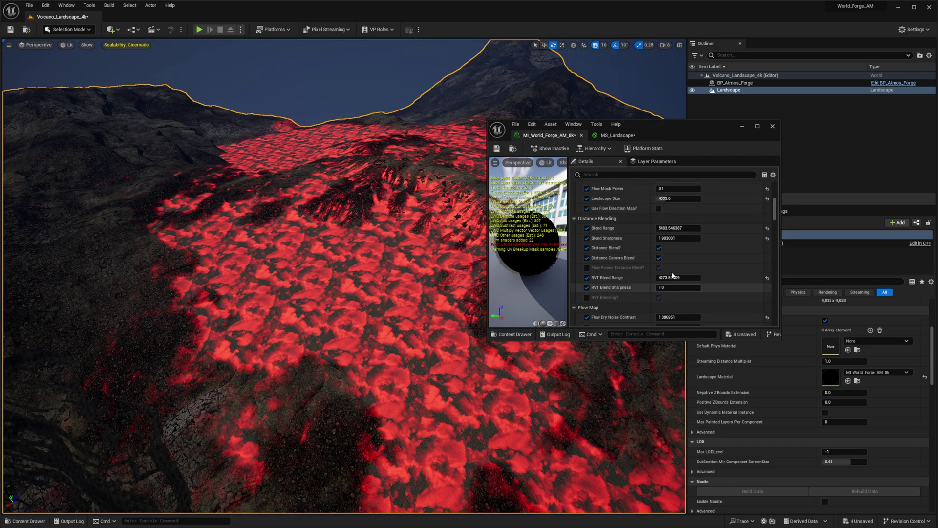
pyautogui.scroll(2, 672, 268)
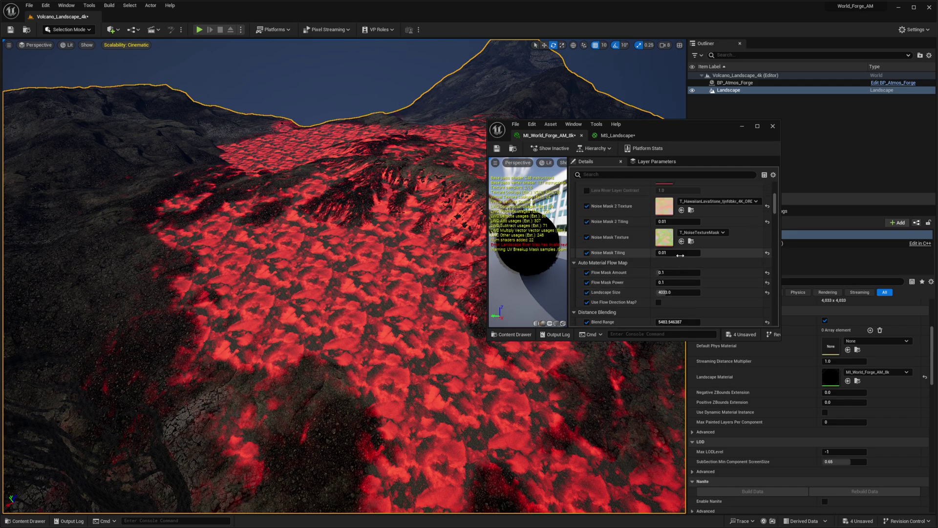
pyautogui.scroll(3, 685, 254)
pyautogui.scroll(-5, 690, 259)
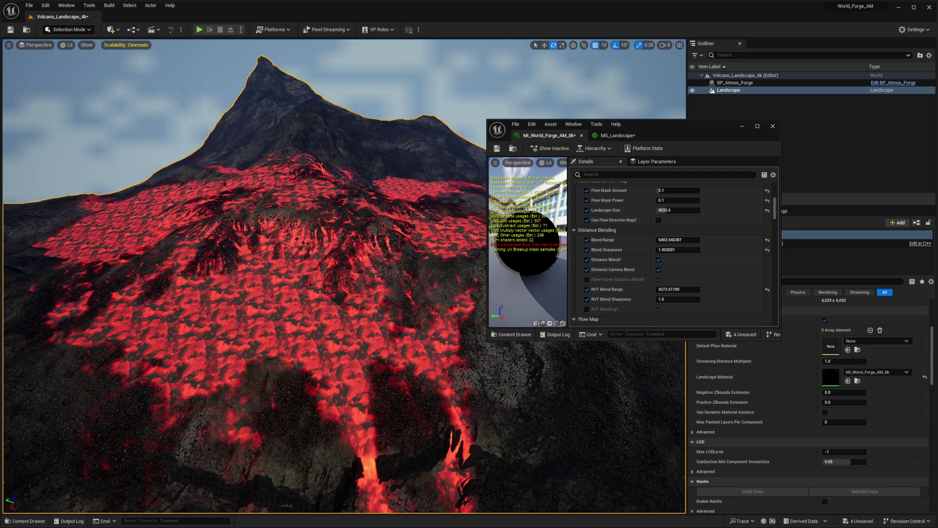
pyautogui.moveTo(332, 306); pyautogui.dragTo(288, 254, button='right')
pyautogui.moveTo(347, 325); pyautogui.dragTo(347, 325, button='right')
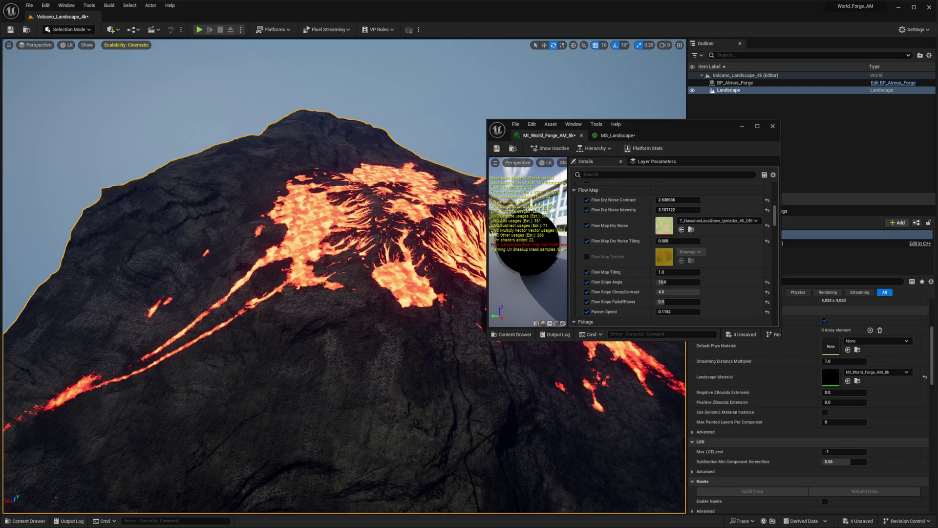
pyautogui.moveTo(261, 315); pyautogui.dragTo(309, 326, button='right')
pyautogui.moveTo(345, 358); pyautogui.dragTo(293, 350, button='right')
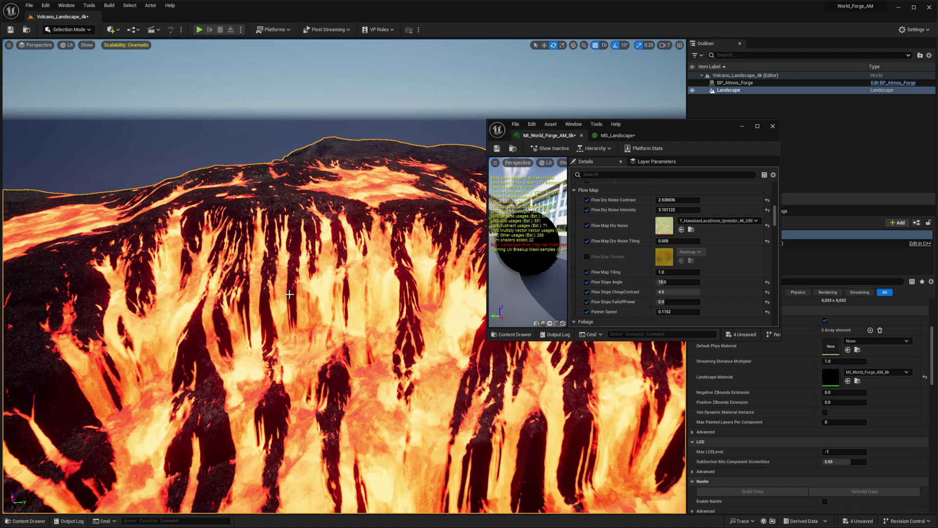
pyautogui.moveTo(344, 293); pyautogui.dragTo(343, 293, button='right')
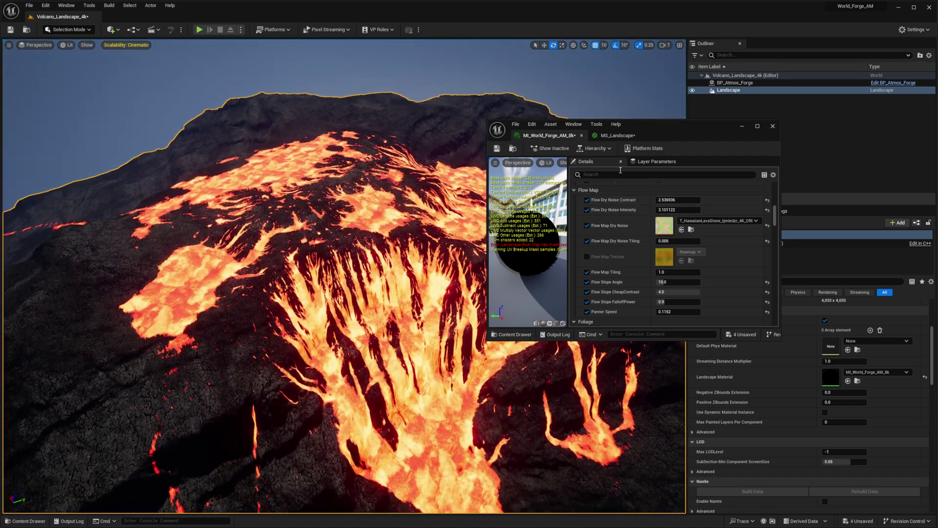
# - Try Flow Dry Noise Contrast at about 1.1 and Flow Dry Noise Intensity at about 0.9 on the lava
pyautogui.moveTo(644, 132); pyautogui.dragTo(677, 154)
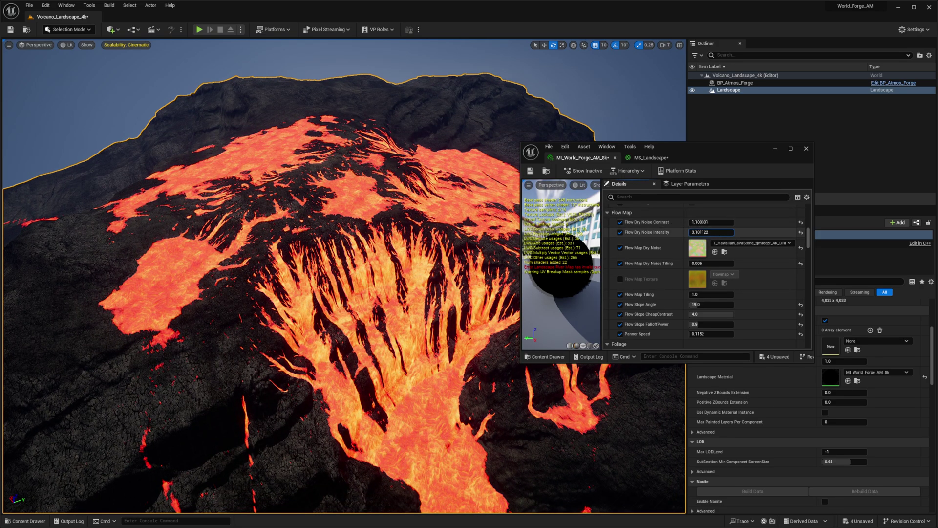
pyautogui.moveTo(715, 232); pyautogui.dragTo(715, 234)
pyautogui.moveTo(430, 244); pyautogui.dragTo(398, 212, button='right')
pyautogui.moveTo(335, 390)
pyautogui.mouseDown(button='right')
pyautogui.moveTo(293, 362)
pyautogui.moveTo(334, 389)
pyautogui.mouseUp(button='right')
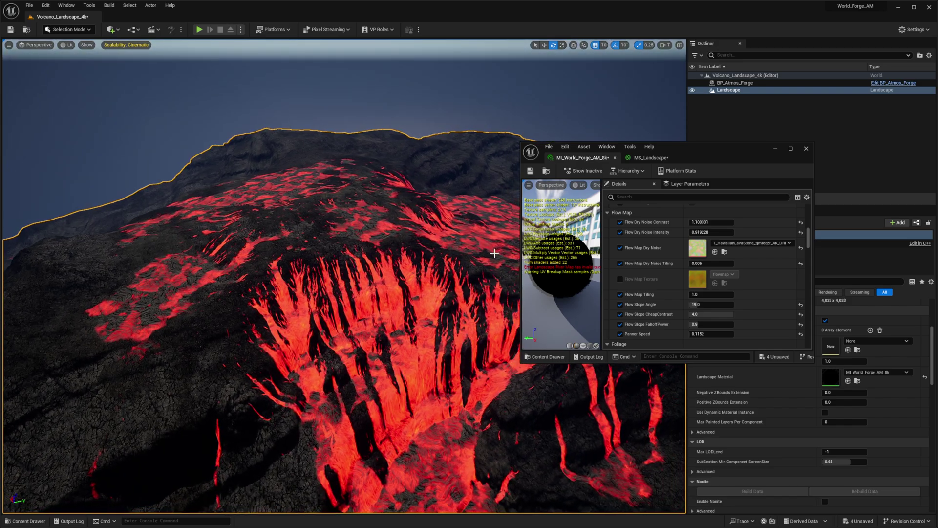
# - Select the BP_Atmos_Forge actor and set its Light Pitch to about 334.4
pyautogui.click(730, 83)
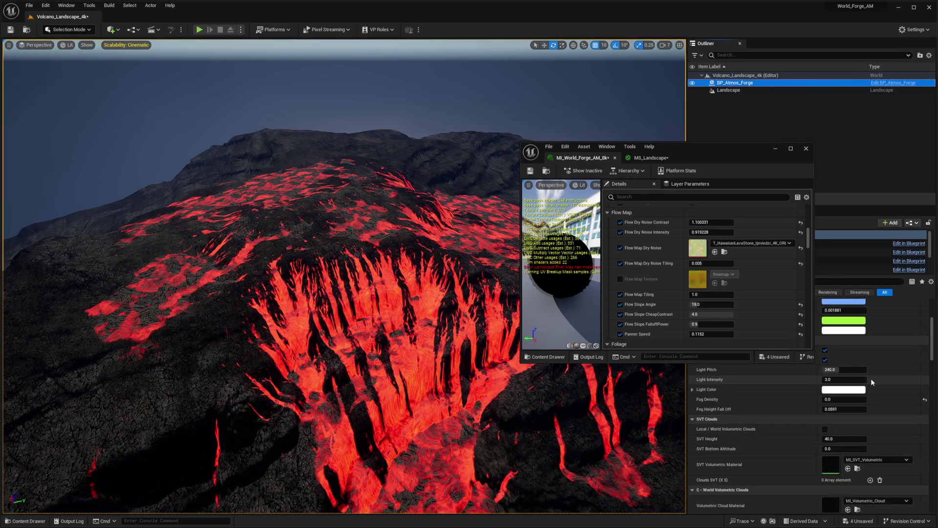
pyautogui.scroll(3, 871, 378)
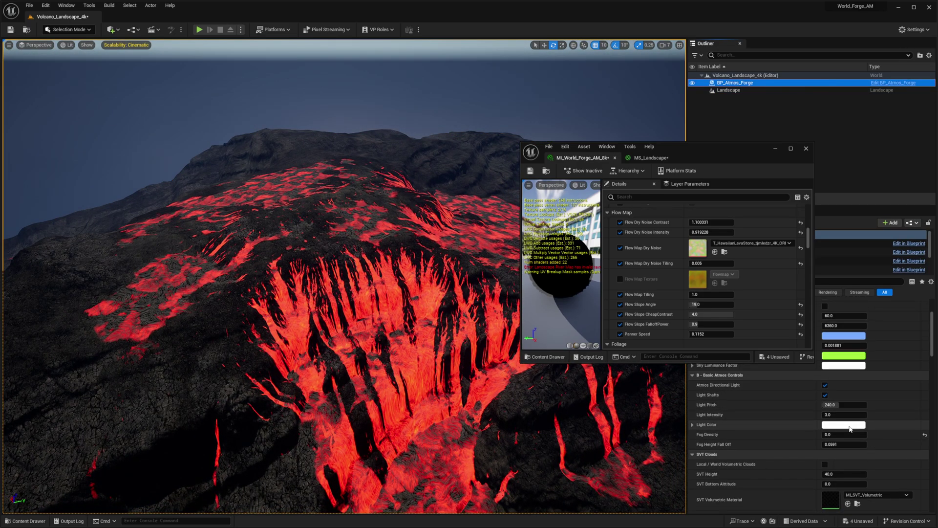
pyautogui.scroll(2, 849, 429)
pyautogui.moveTo(839, 428)
pyautogui.mouseDown()
pyautogui.moveTo(877, 428)
pyautogui.moveTo(840, 428)
pyautogui.mouseUp()
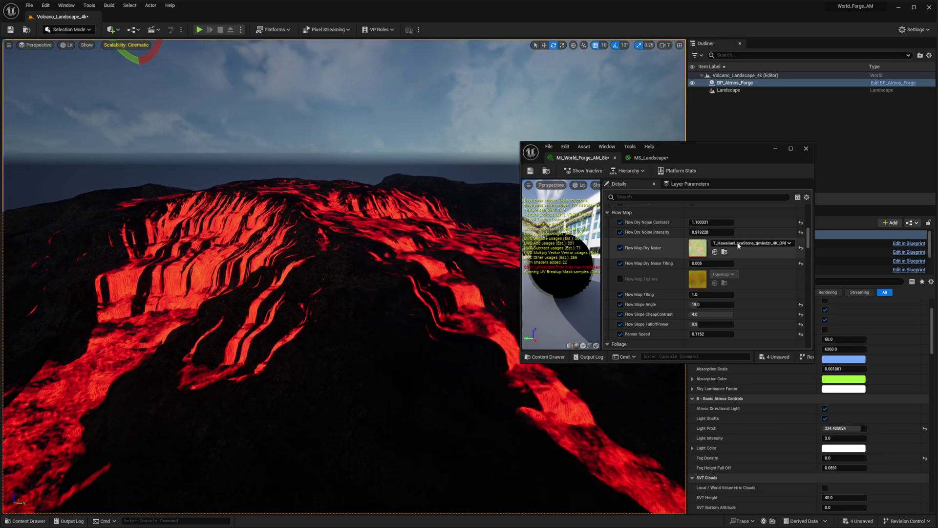
# - Set Flow Dry Noise Contrast to about 2.02 and Intensity to about 2.18, and the atmosphere's Light Pitch to about 315.2
pyautogui.moveTo(708, 222); pyautogui.dragTo(742, 232)
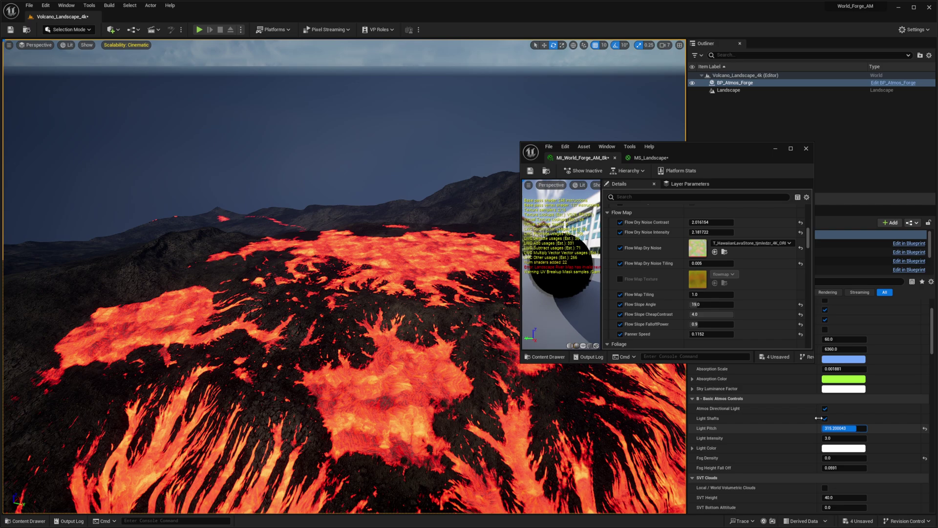
pyautogui.moveTo(843, 428); pyautogui.dragTo(833, 428)
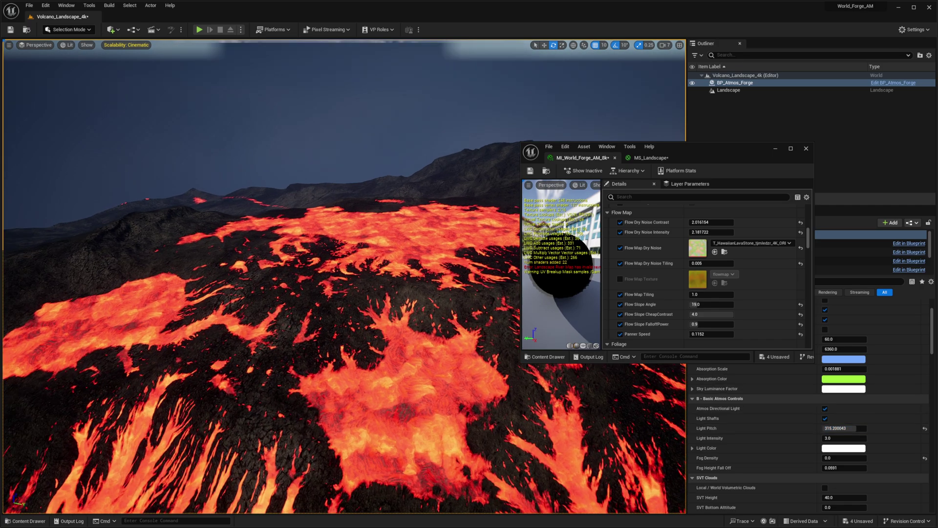
# - Look through the remaining material instance parameters and the settings of the BP_Atmos_Forge and Landscape actors
pyautogui.moveTo(345, 276); pyautogui.dragTo(328, 293, button='right')
pyautogui.scroll(-1, 344, 276)
pyautogui.scroll(-5, 715, 289)
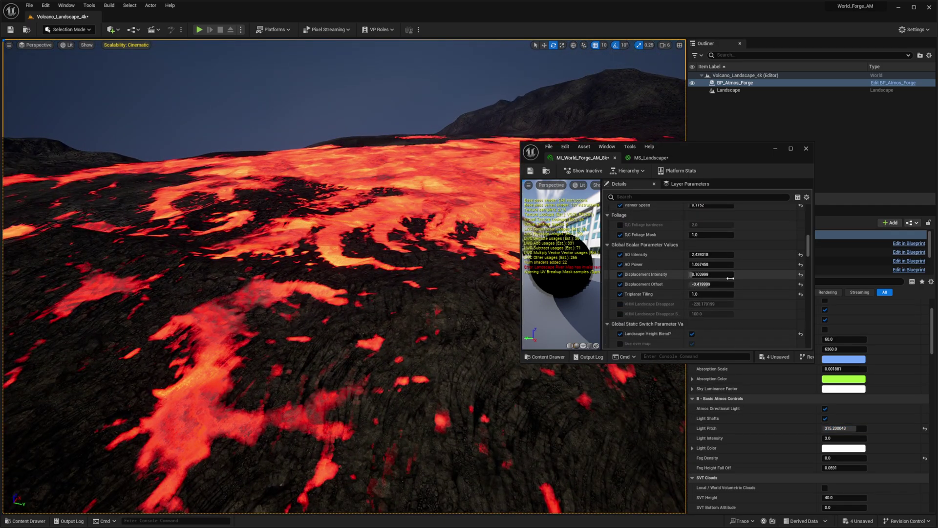
pyautogui.scroll(-8, 732, 278)
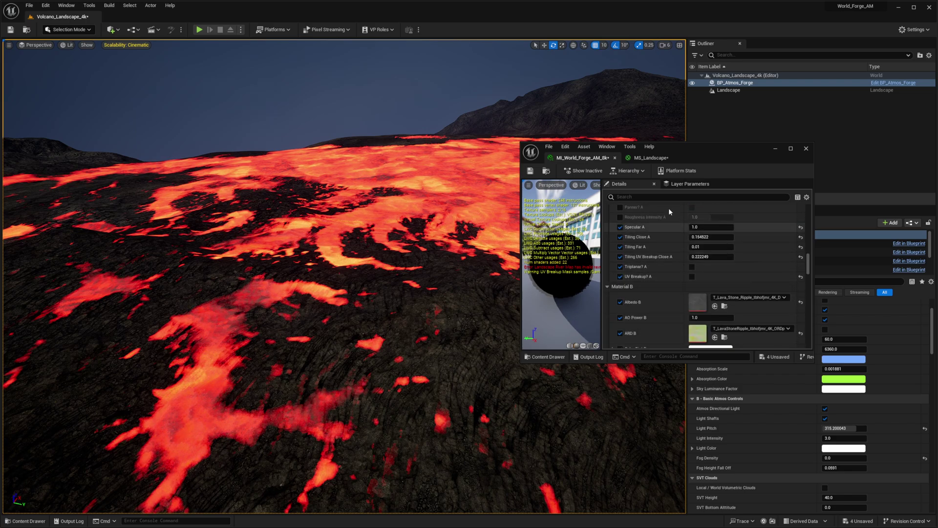
pyautogui.moveTo(694, 143); pyautogui.dragTo(676, 136)
pyautogui.scroll(-5, 911, 363)
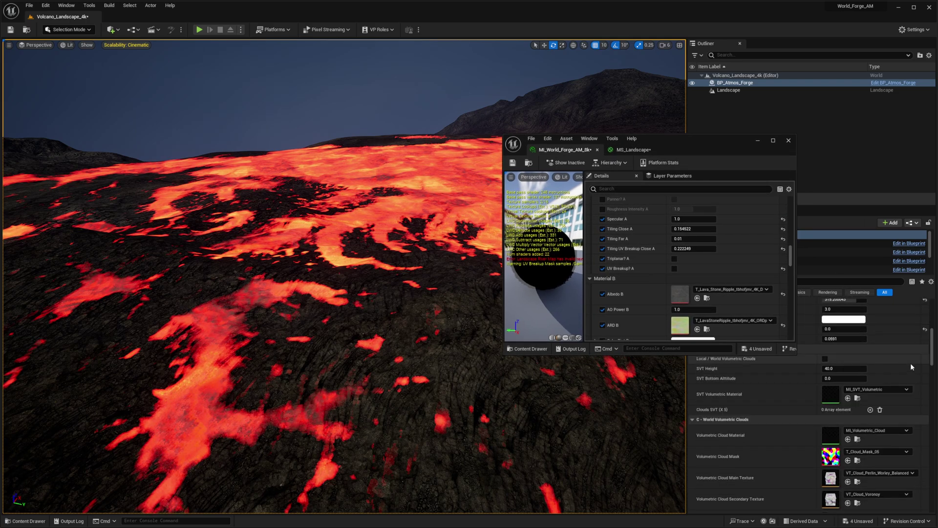
pyautogui.scroll(4, 839, 369)
pyautogui.scroll(-4, 818, 370)
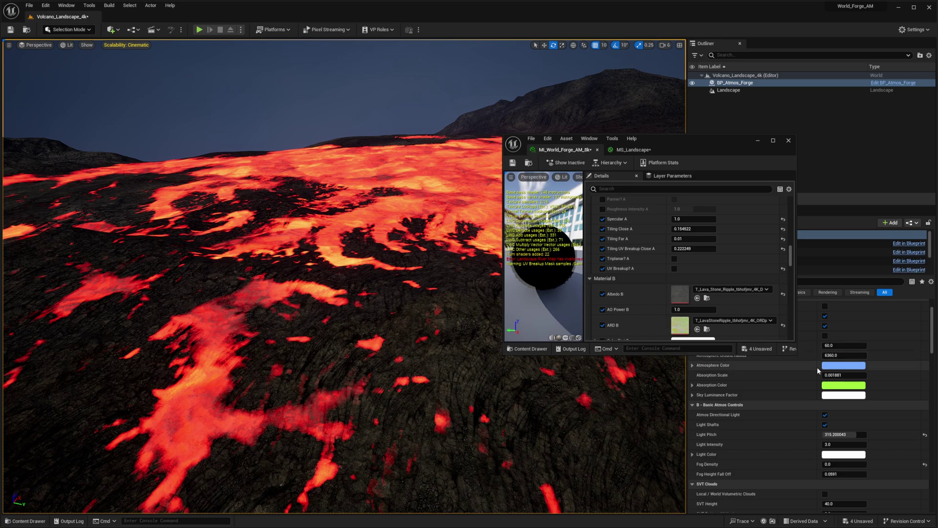
pyautogui.click(735, 90)
pyautogui.scroll(-5, 871, 415)
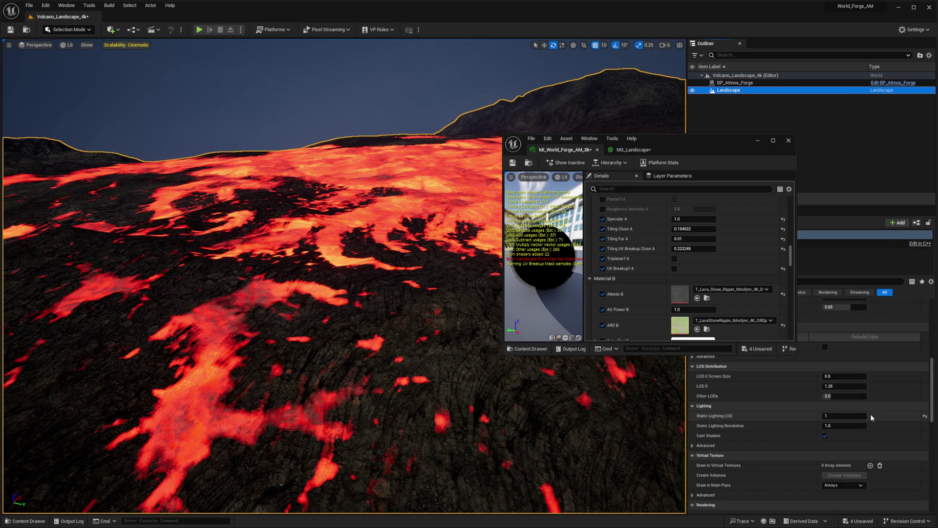
pyautogui.scroll(2, 856, 373)
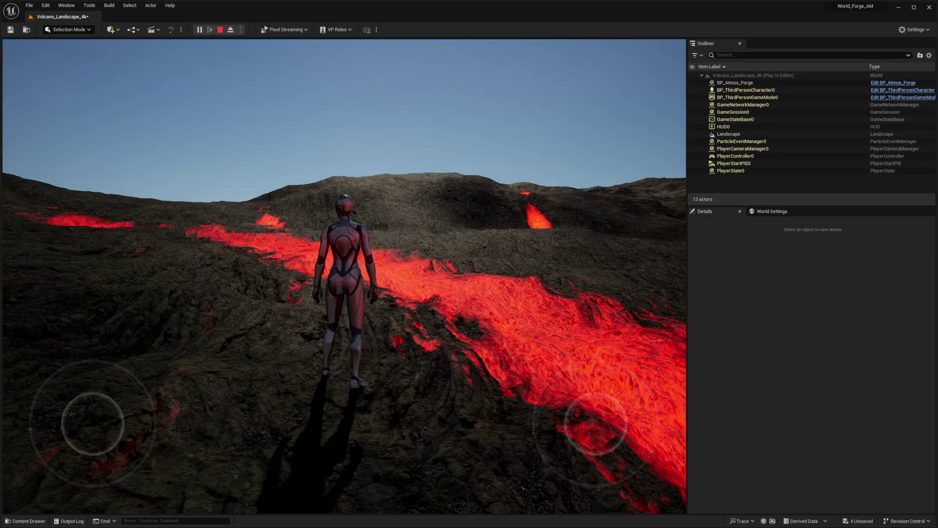
# - Play-test the level by running and jumping the third-person character along the lava rivers
pyautogui.press('w')
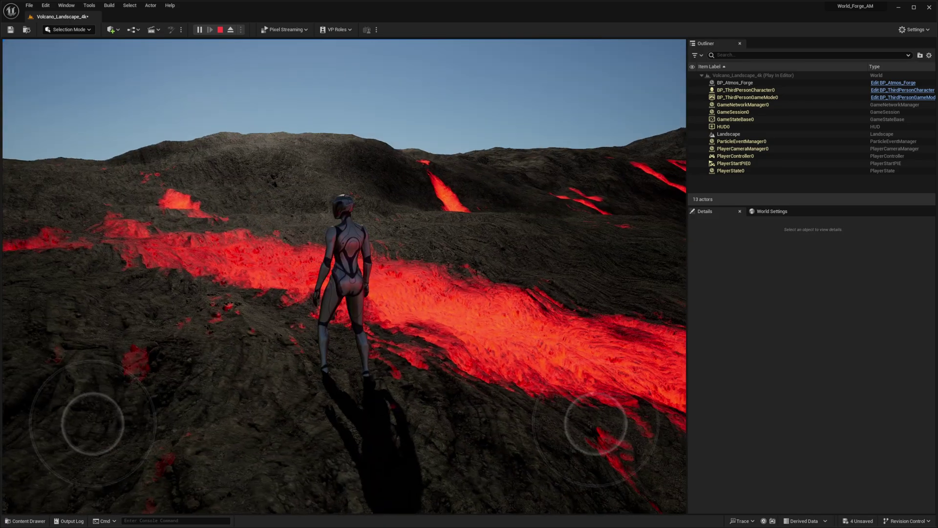
pyautogui.press('w')
pyautogui.press('space')
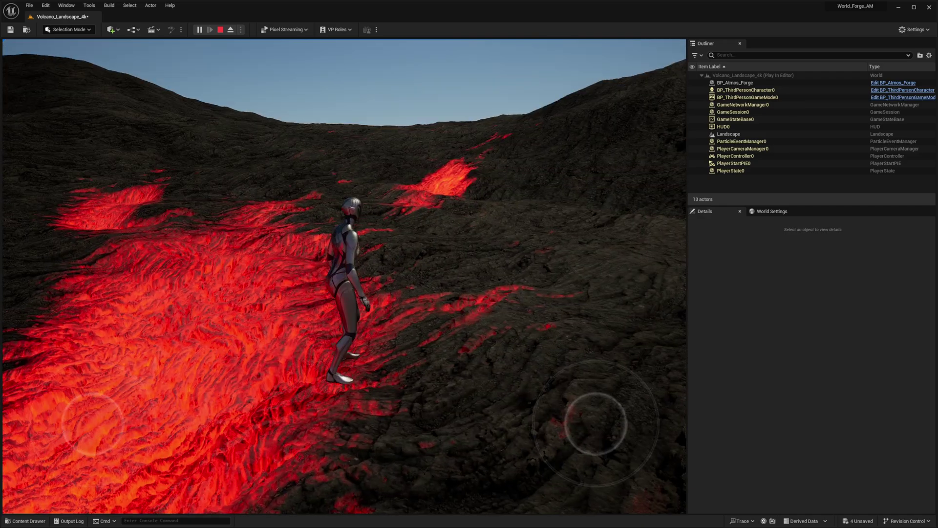
pyautogui.press('d')
pyautogui.press('w')
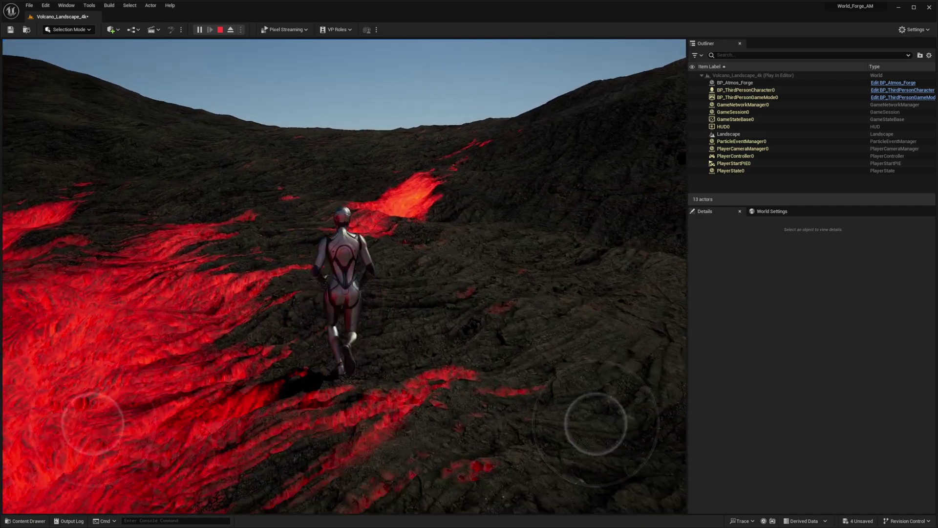